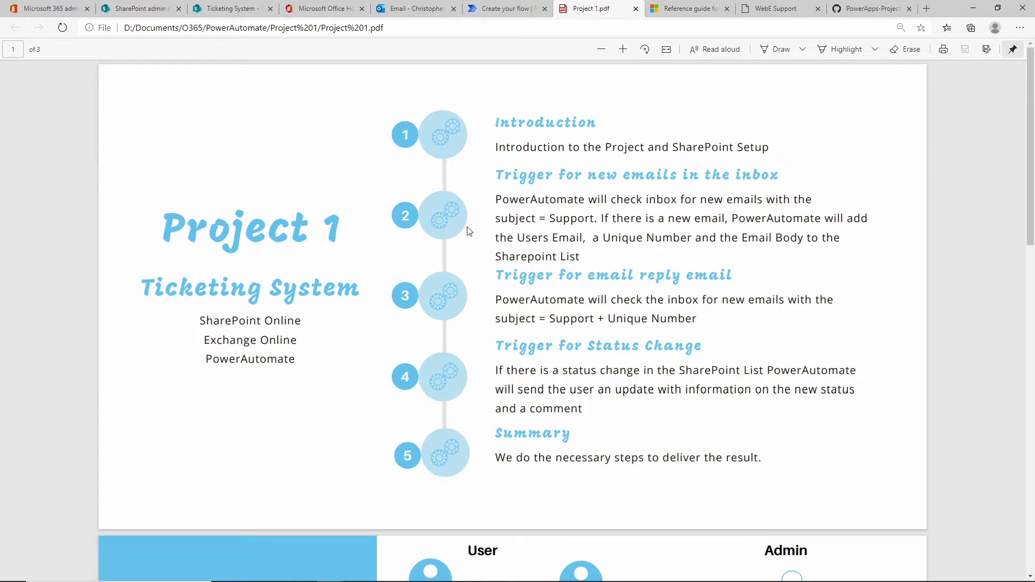
Step: Review the Project 1 plan up to the Trigger 1 actions, switch to Power Automate and start a new automated cloud flow
scroll(471, 233, "down", 9)
scroll(471, 232, "down", 8)
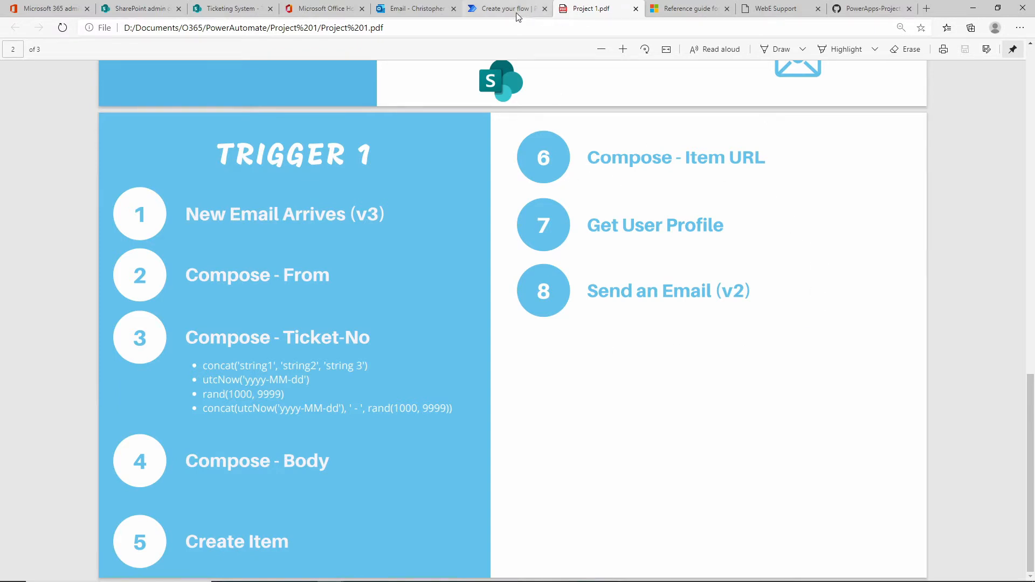
left_click(499, 12)
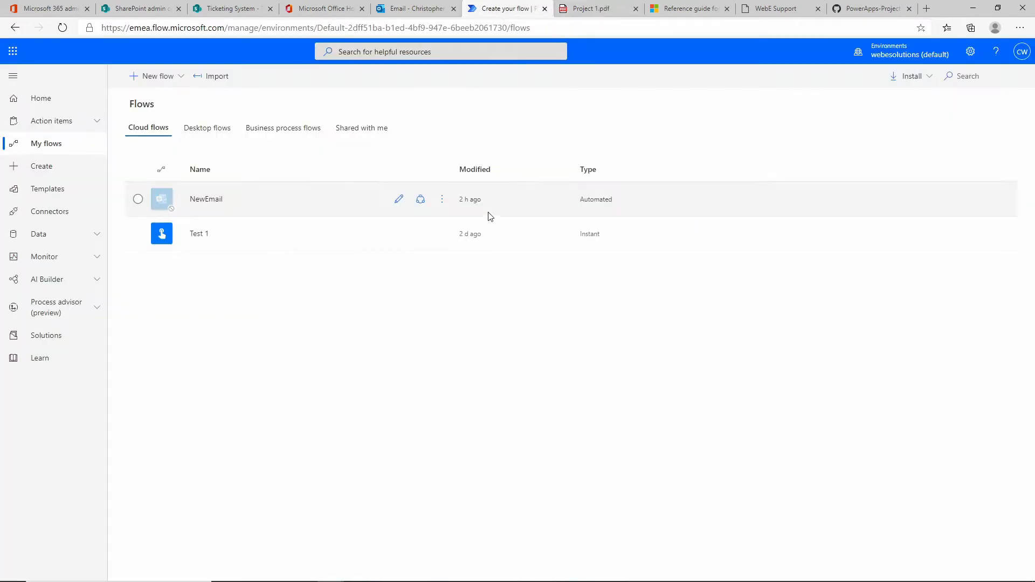
left_click(168, 79)
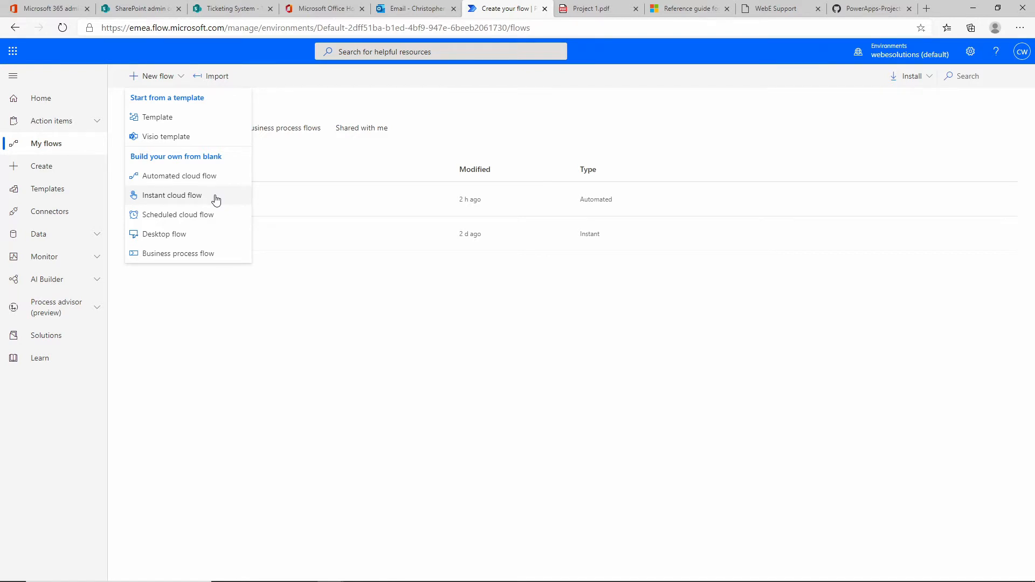
left_click(184, 178)
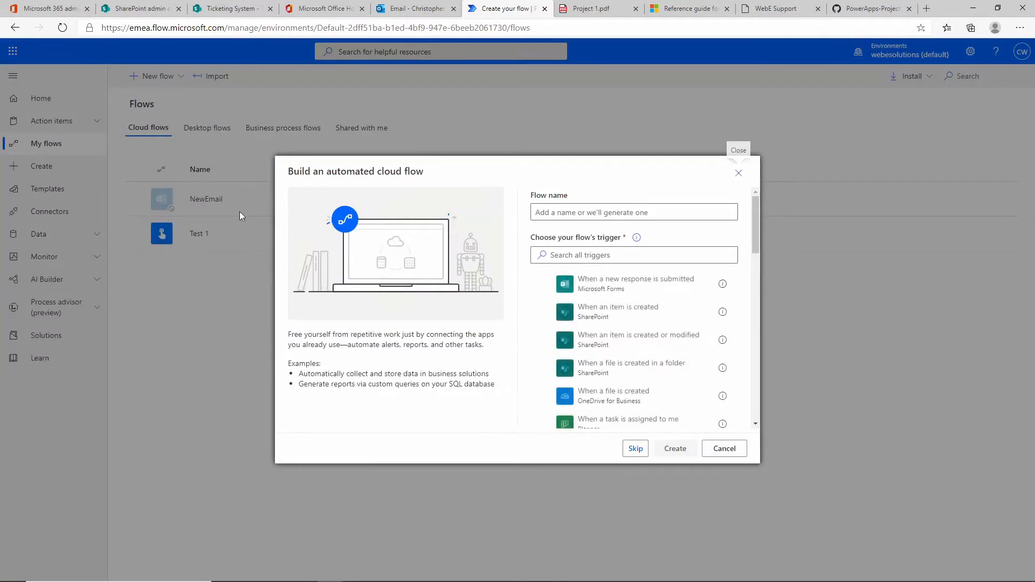
Step: Create the flow named "Trigger: Check Email" with the Office 365 Outlook trigger "When a new email arrives (V3)"
left_click(552, 215)
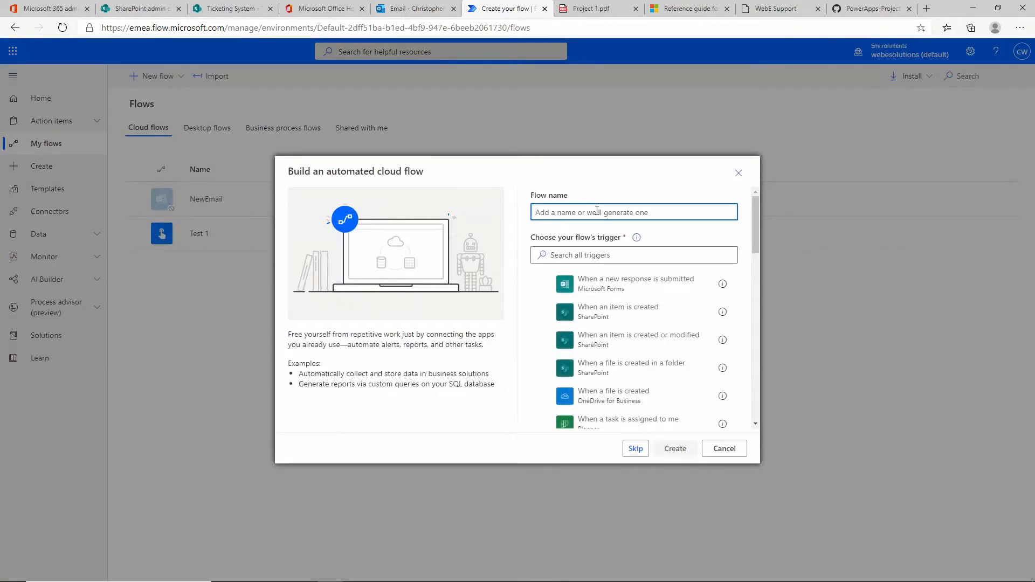
type("Trigger: Check Email")
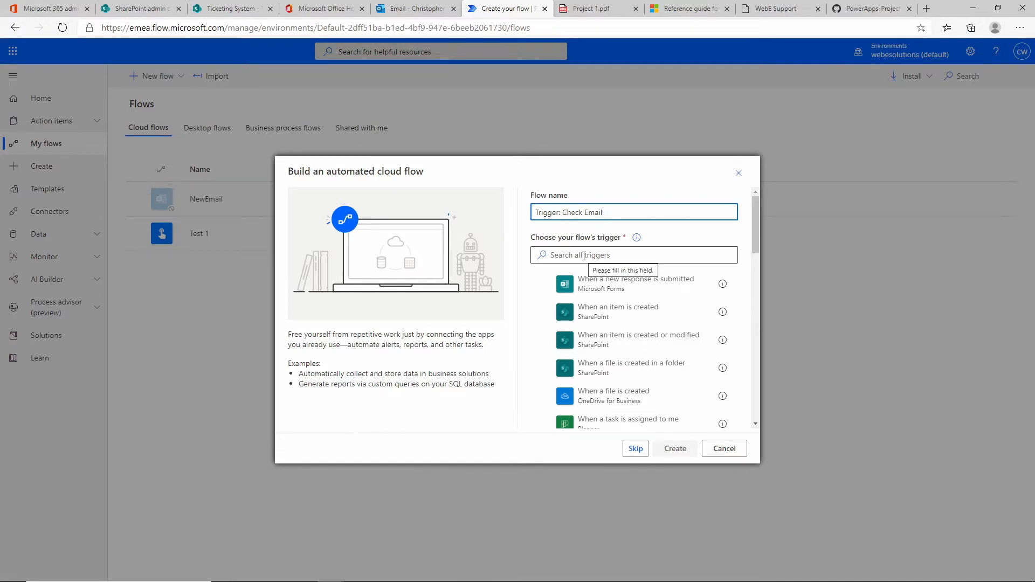
left_click(583, 256)
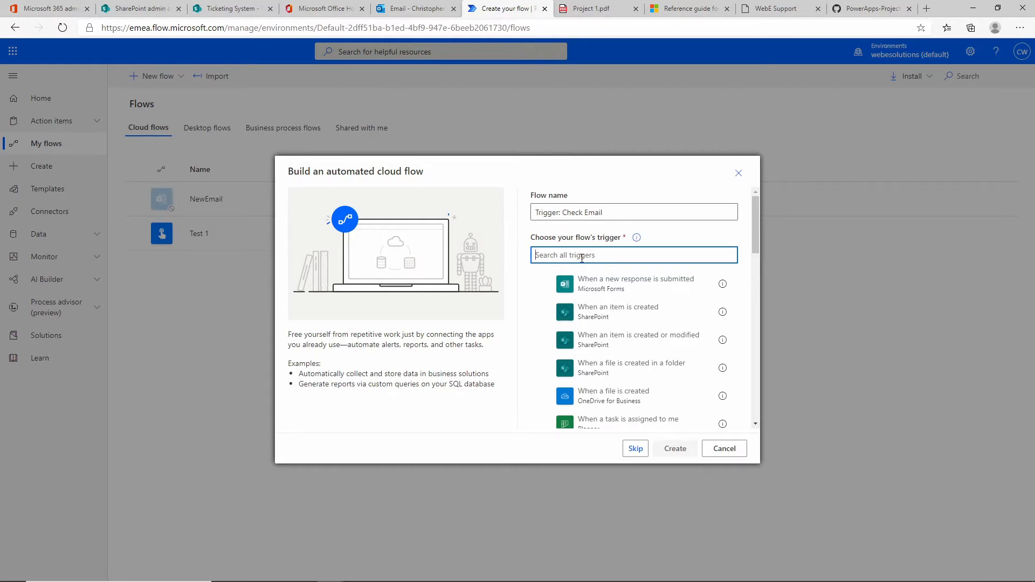
type("New ")
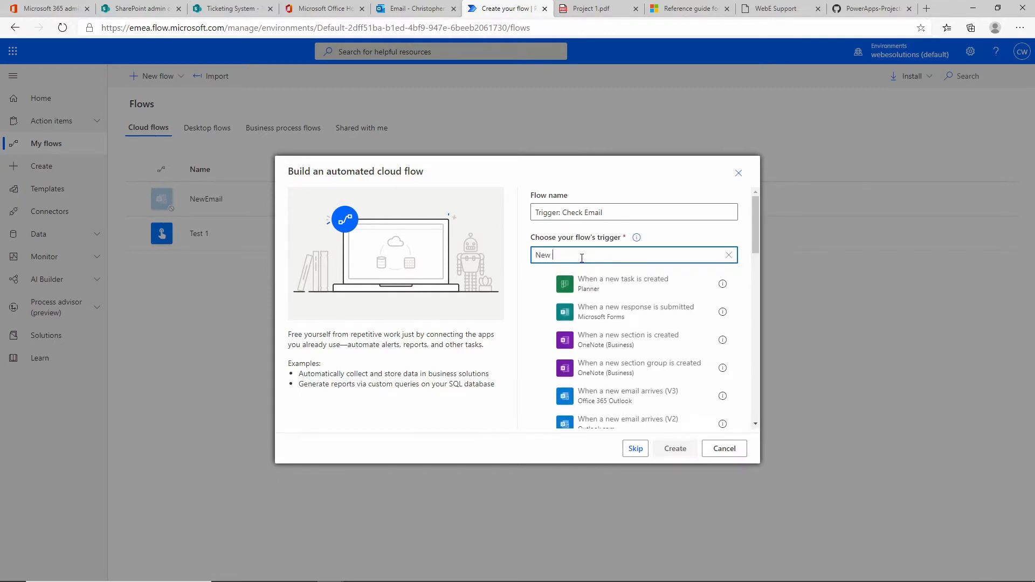
type("Email")
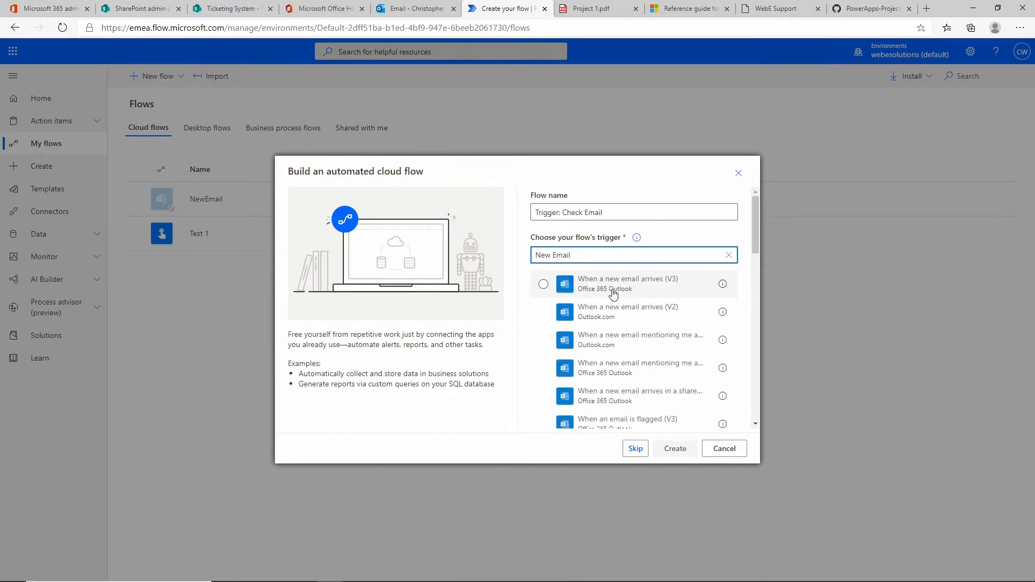
mouse_move(755, 238)
left_mouse_down()
mouse_move(755, 311)
mouse_move(749, 237)
left_mouse_up()
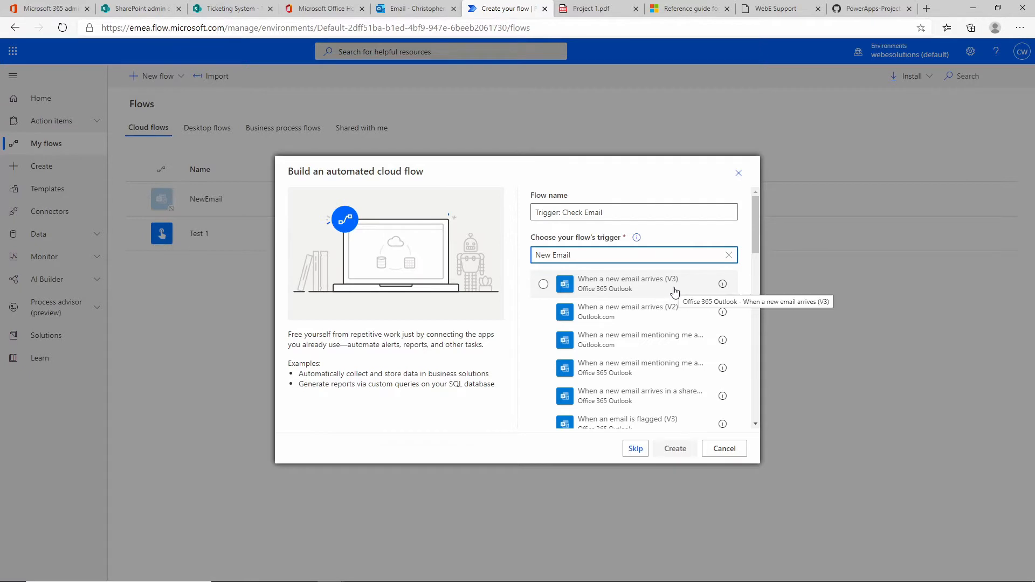
mouse_move(723, 287)
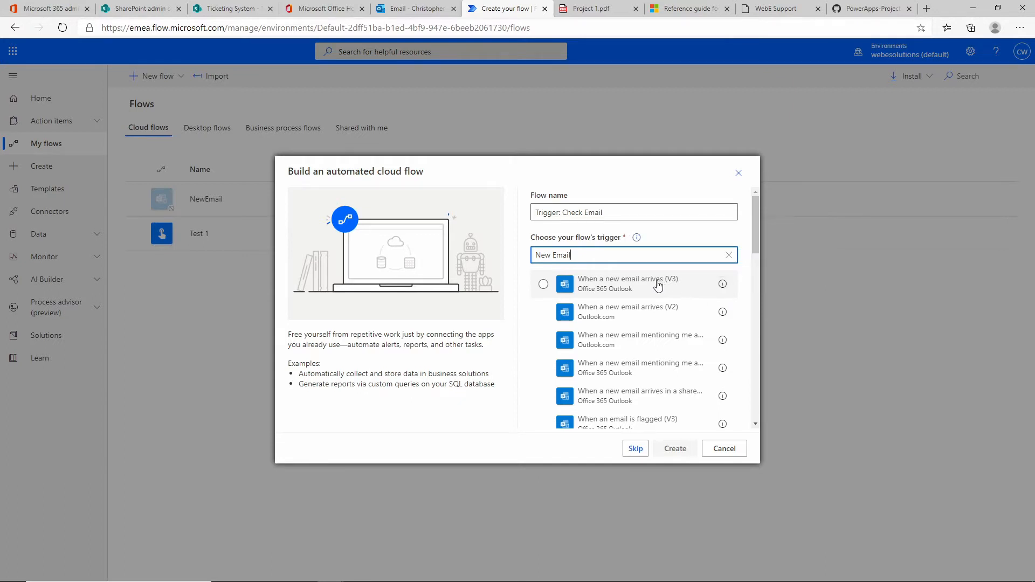
left_click(624, 290)
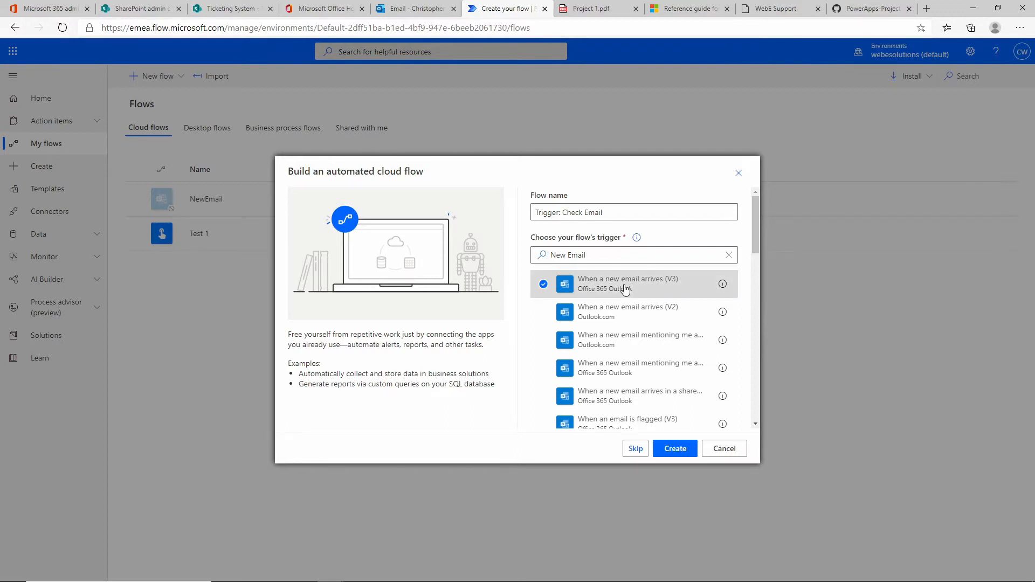
left_click(675, 449)
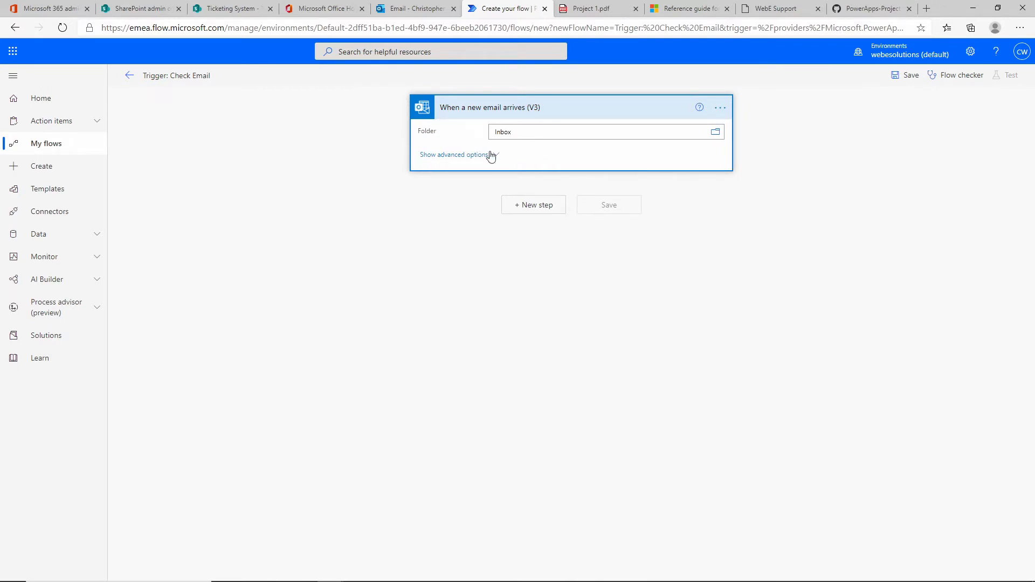
Step: In the trigger's advanced options, set the recipient to the admin account and the subject filter to "Support"
left_click(460, 156)
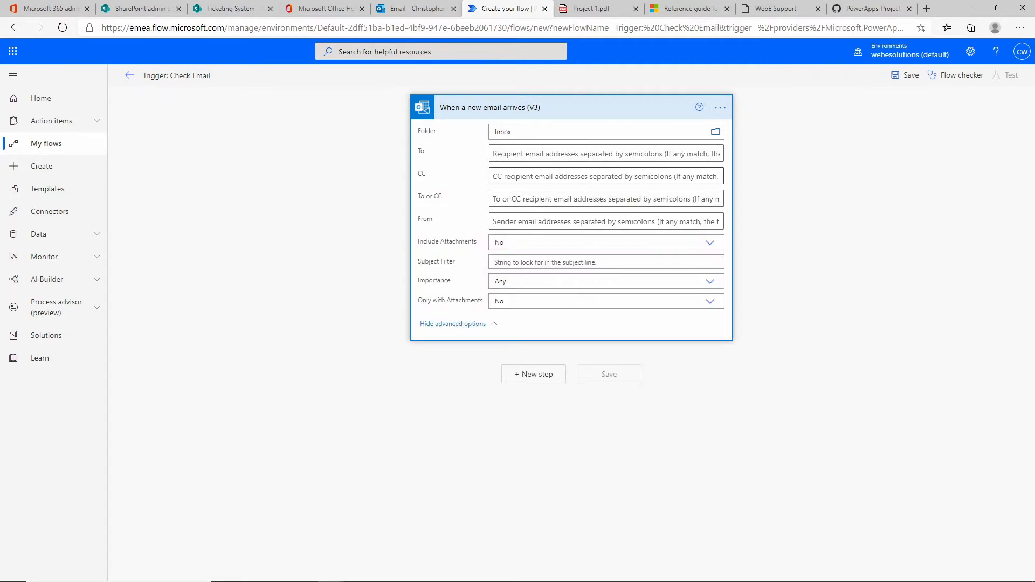
left_click(531, 156)
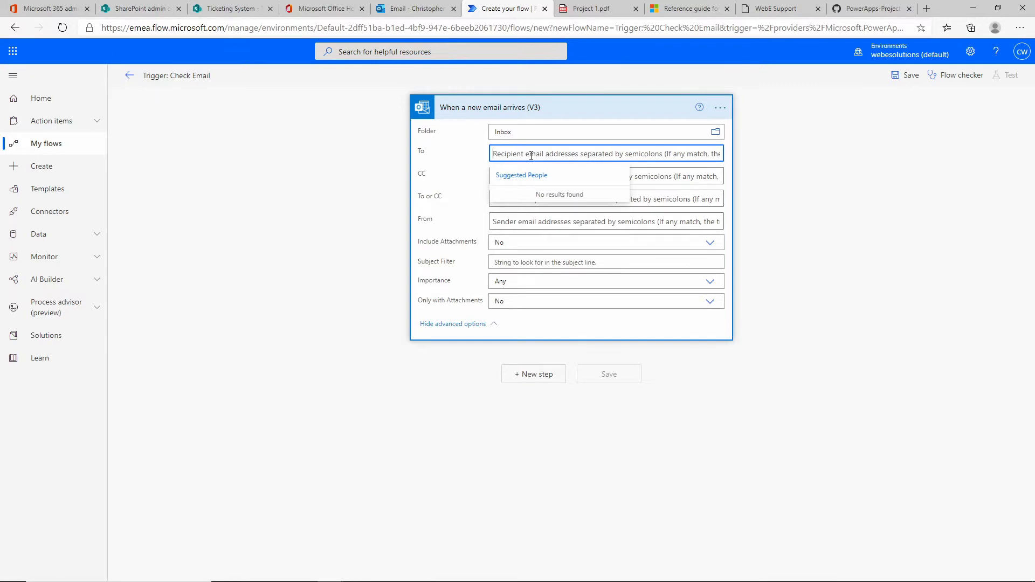
type("adma")
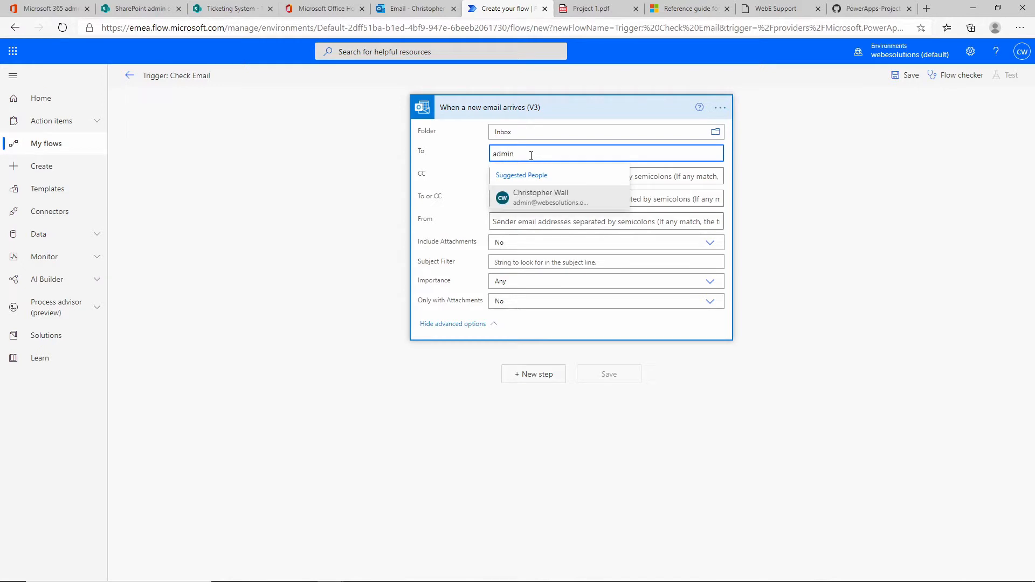
left_click(537, 198)
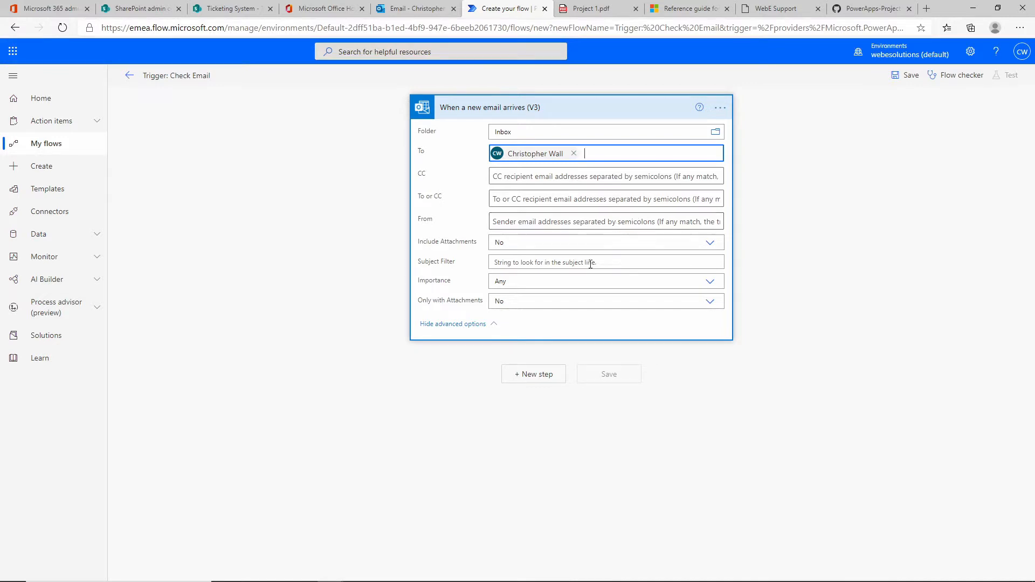
left_click(536, 262)
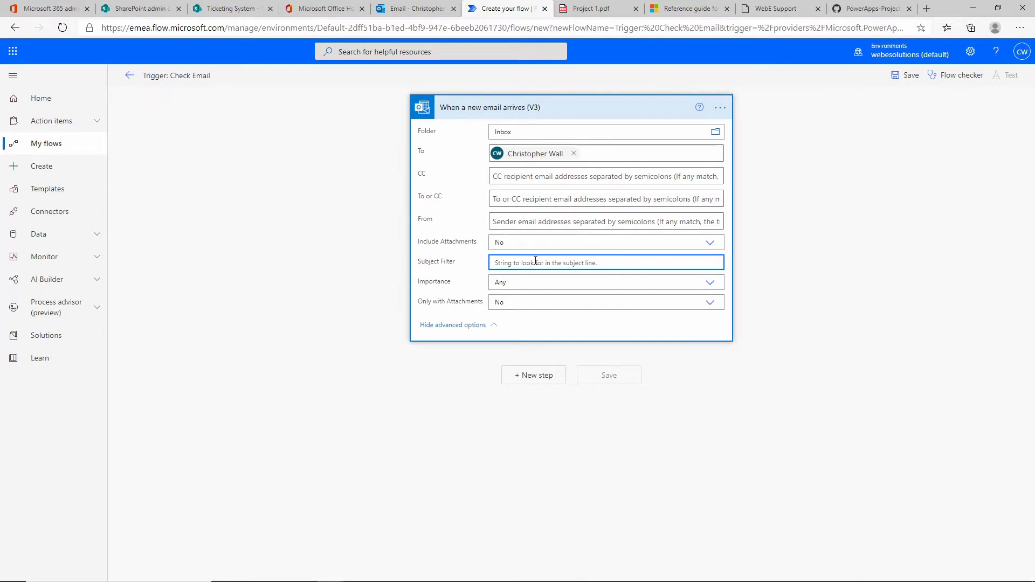
type("Support")
Step: Add a Data Operation Compose action after the trigger with the email's From value as its input
left_click(537, 375)
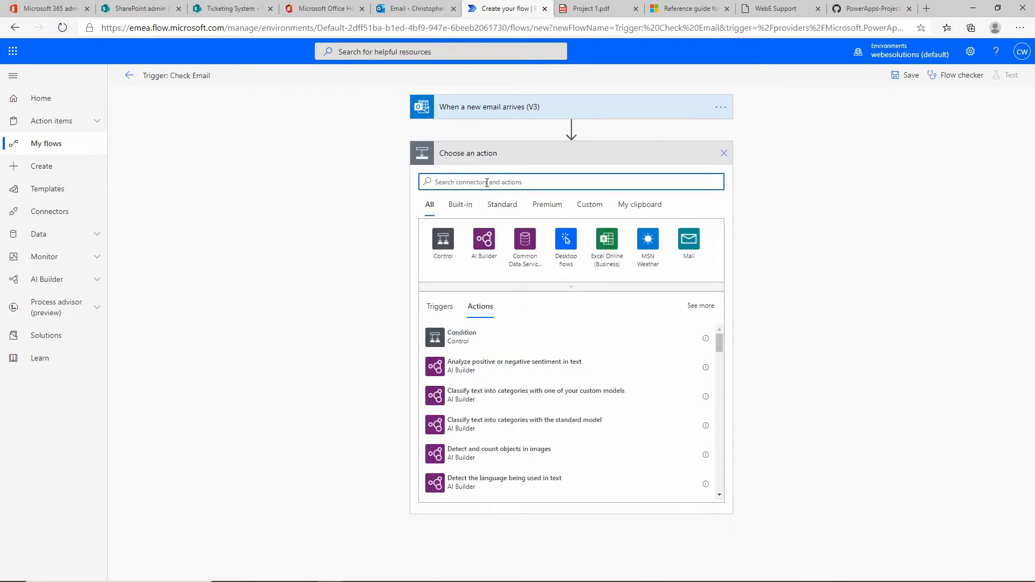
type("compose")
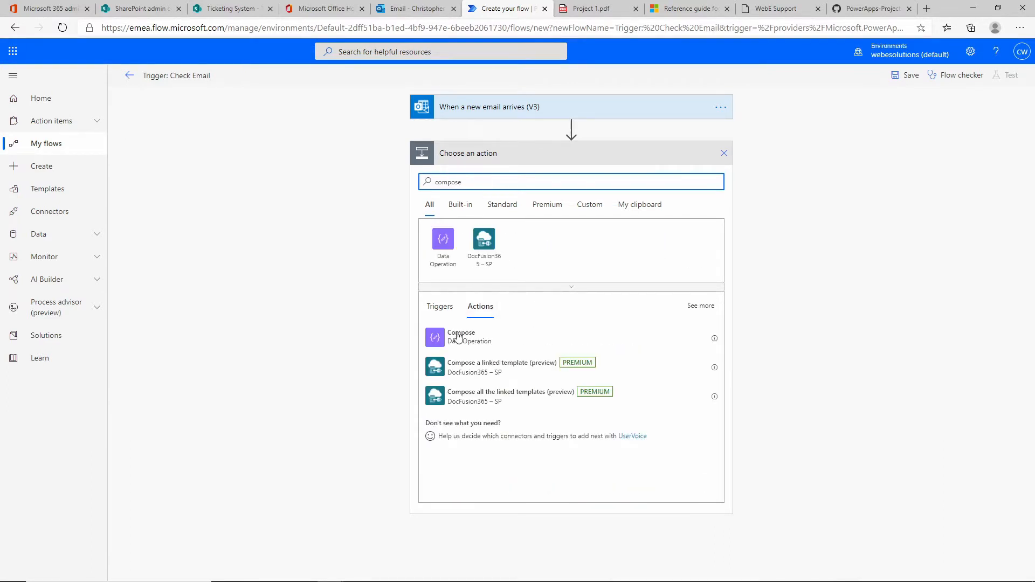
left_click(714, 340)
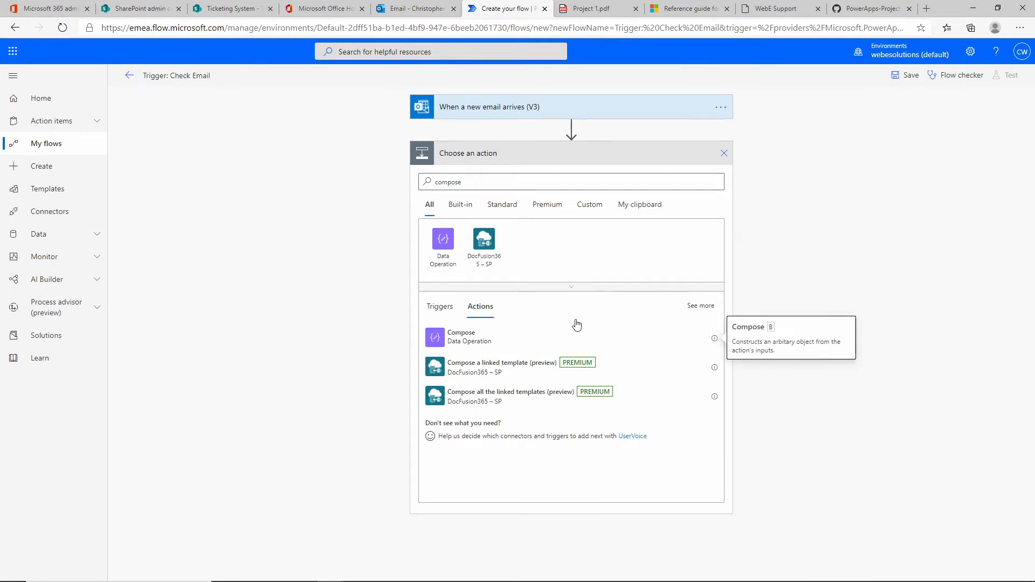
left_click(470, 338)
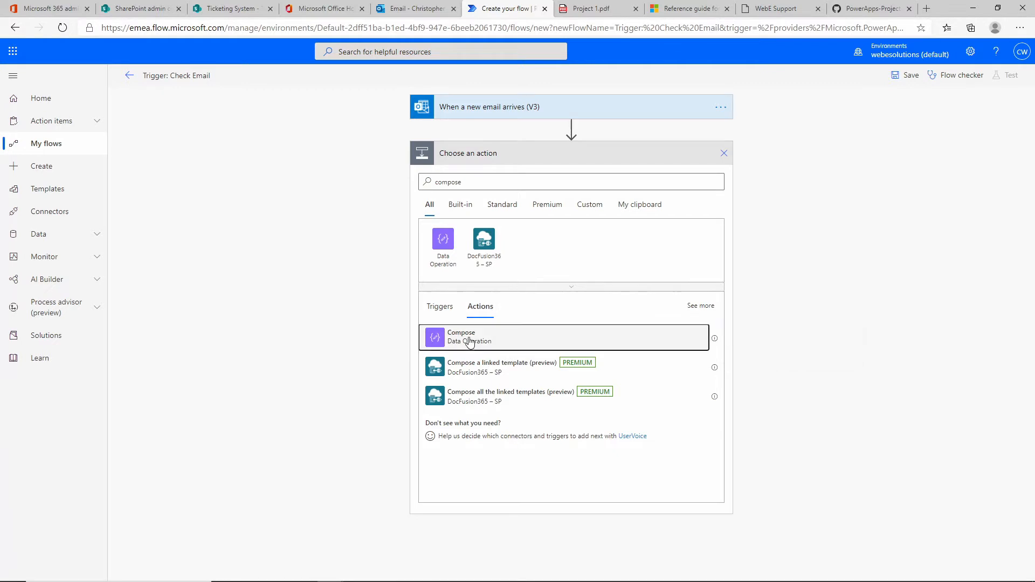
left_click(538, 178)
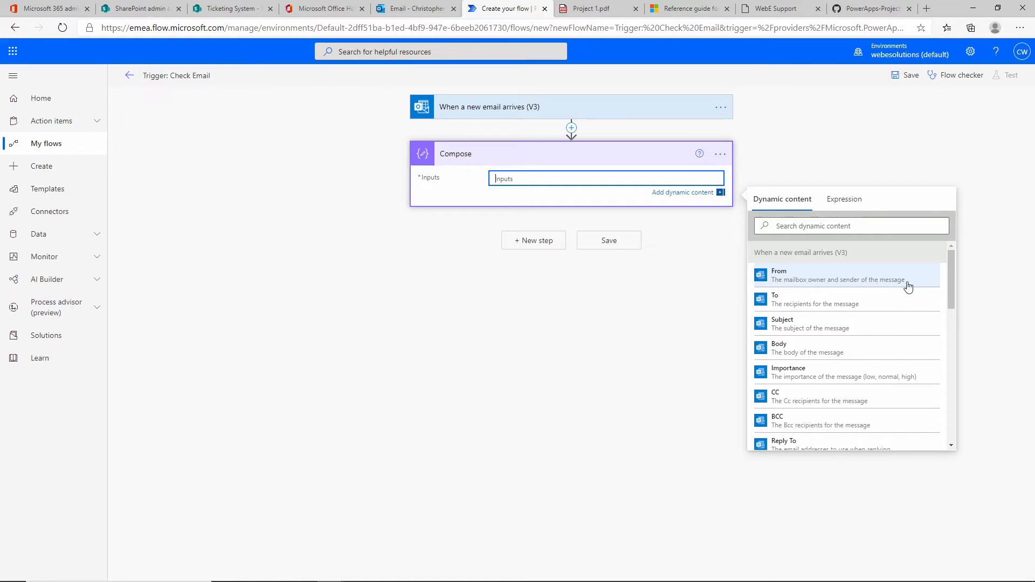
left_click(844, 281)
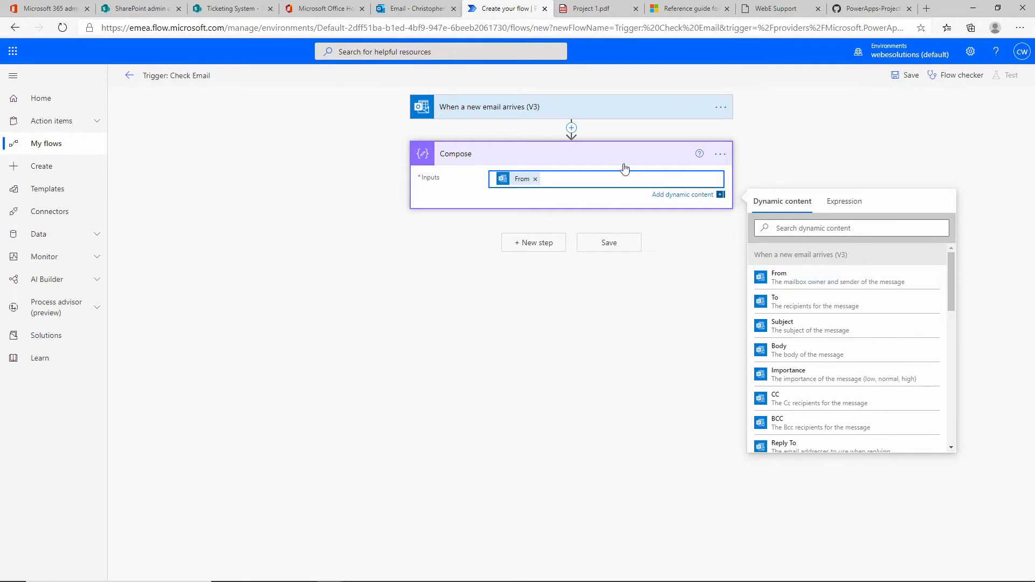
Step: Collapse the Compose action and rename it "Compose - From"
left_click(668, 157)
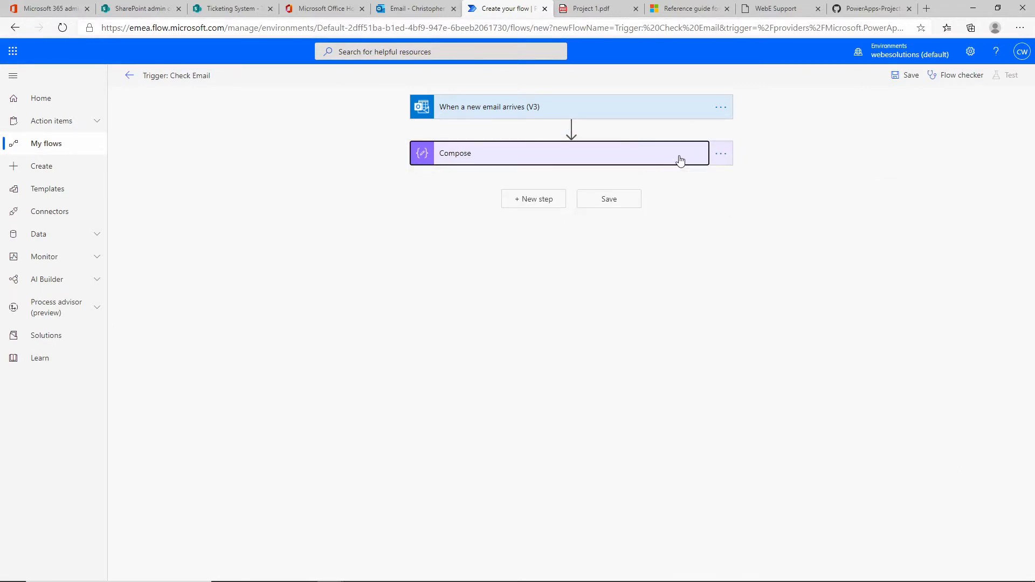
left_click(721, 157)
left_click(763, 233)
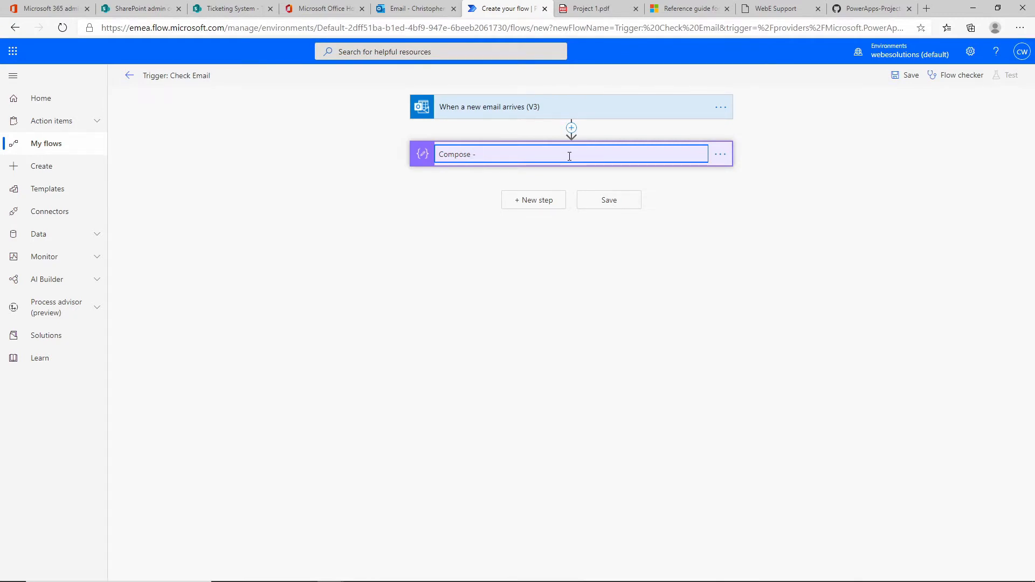
type("- From")
Step: Add a second Data Operation Compose action below "Compose - From"
left_click(538, 206)
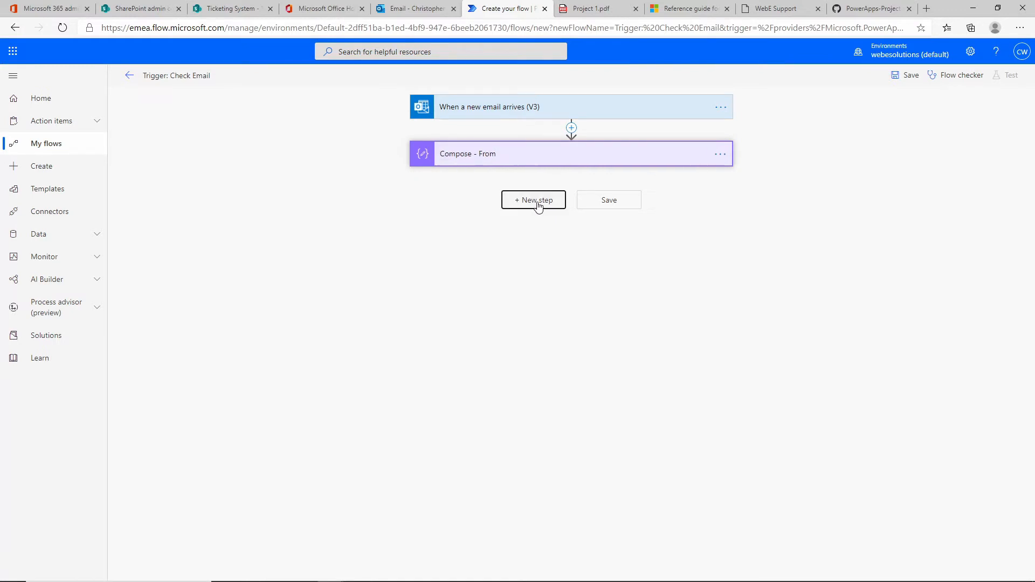
left_click(538, 205)
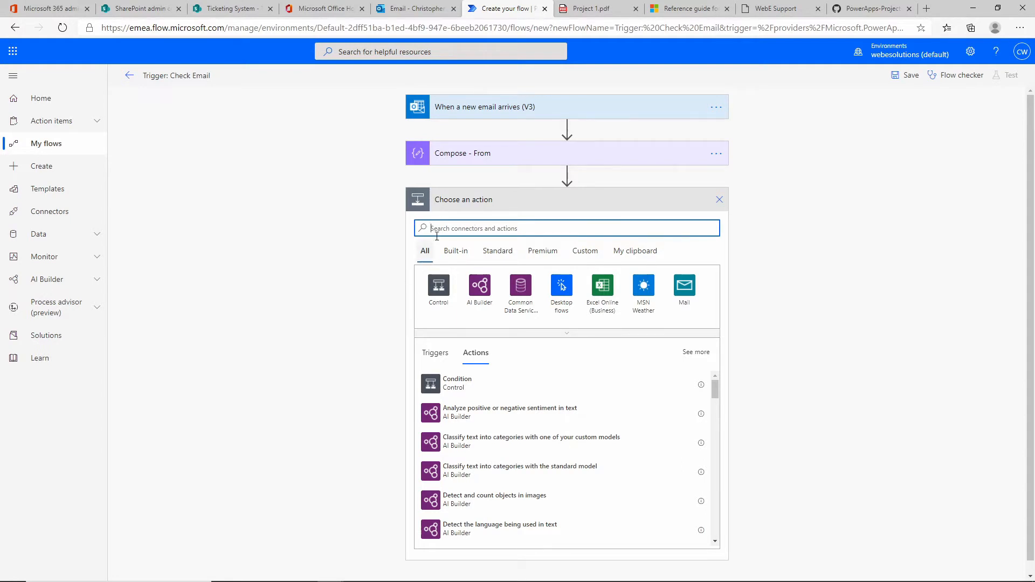
type("compose")
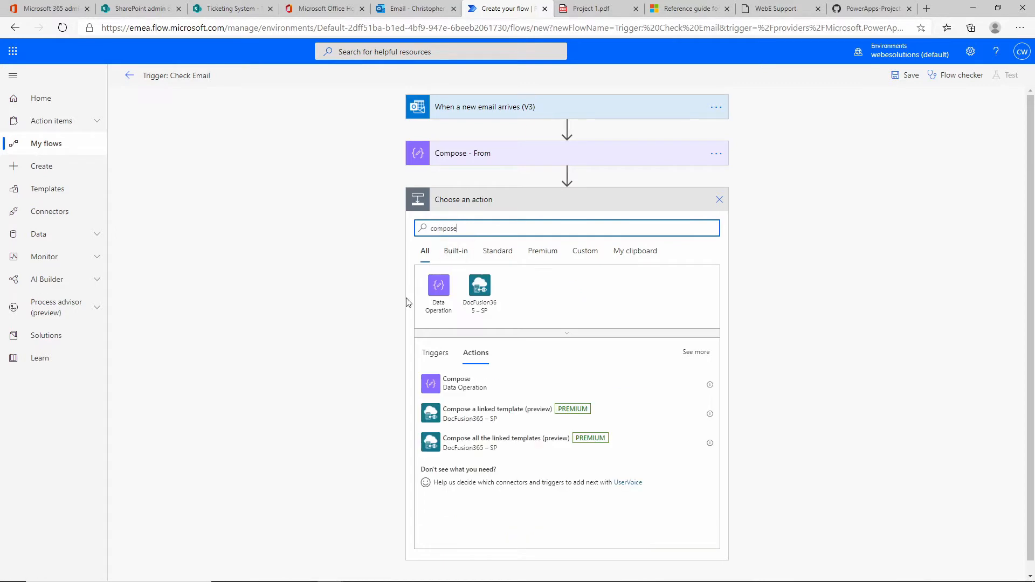
left_click(451, 383)
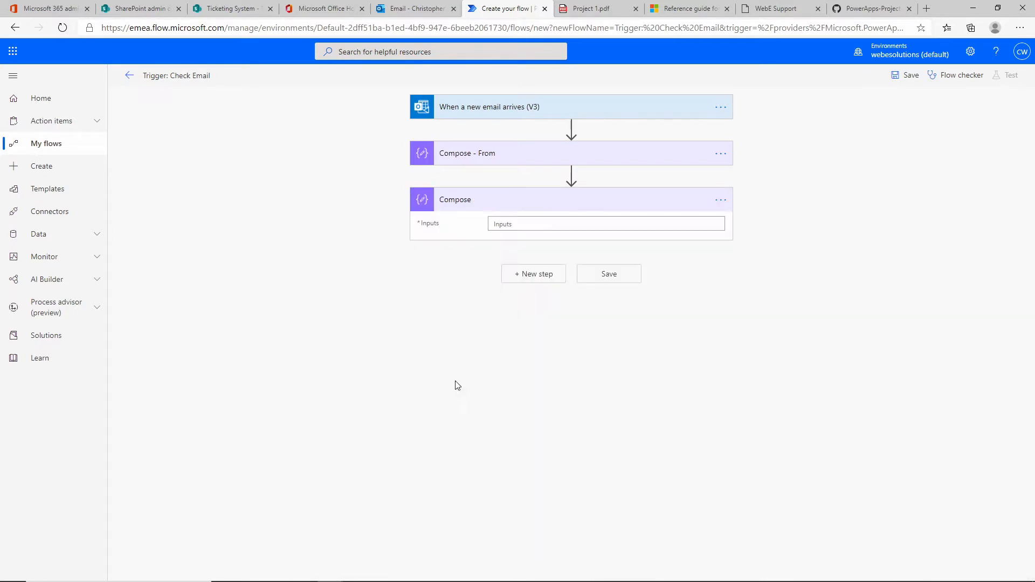
Step: In the second Compose action's input, start a concat expression with utcNow('yyyy-MM-dd') as its first argument
left_click(531, 224)
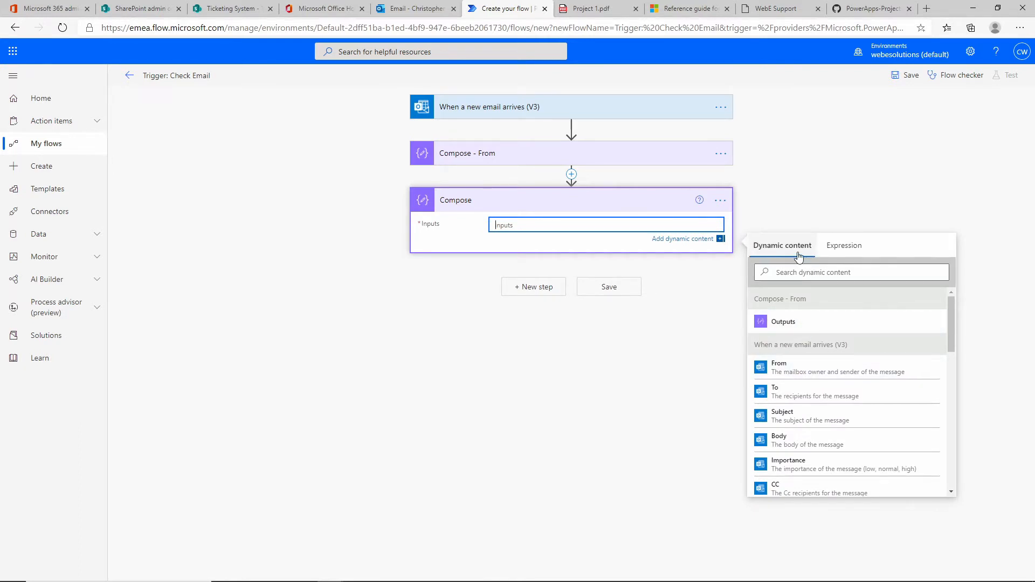
left_click(851, 251)
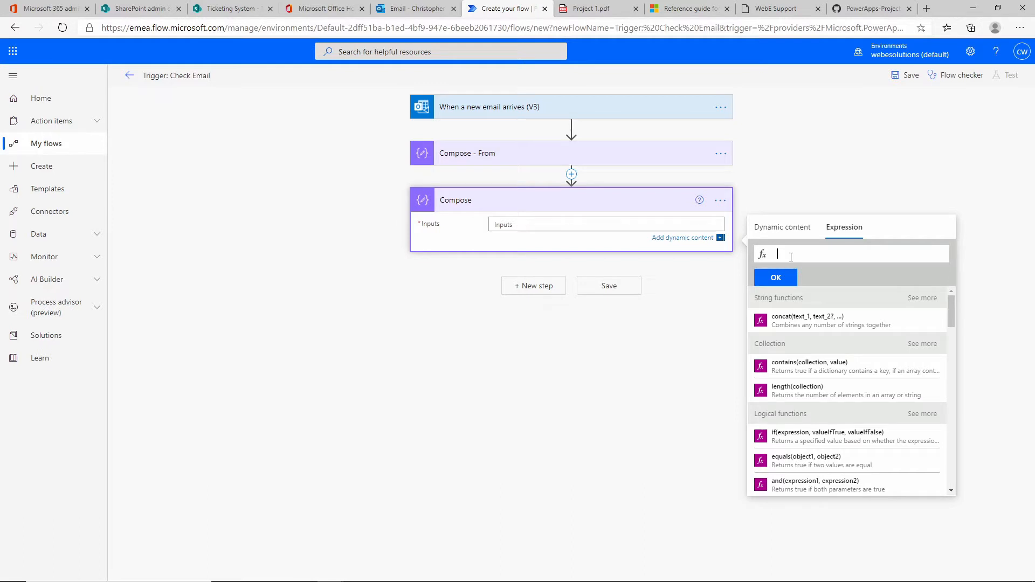
type("concat")
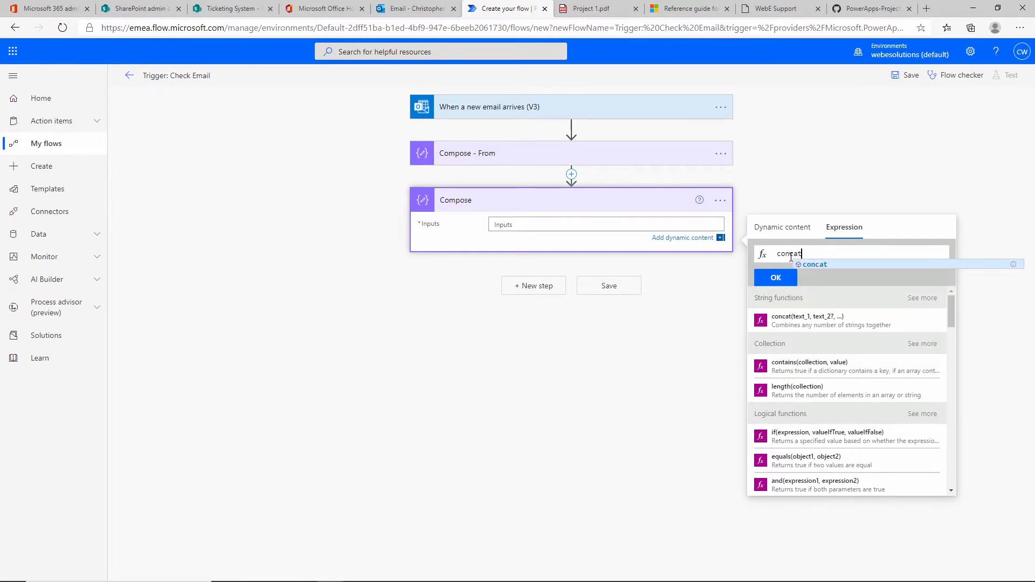
type("(")
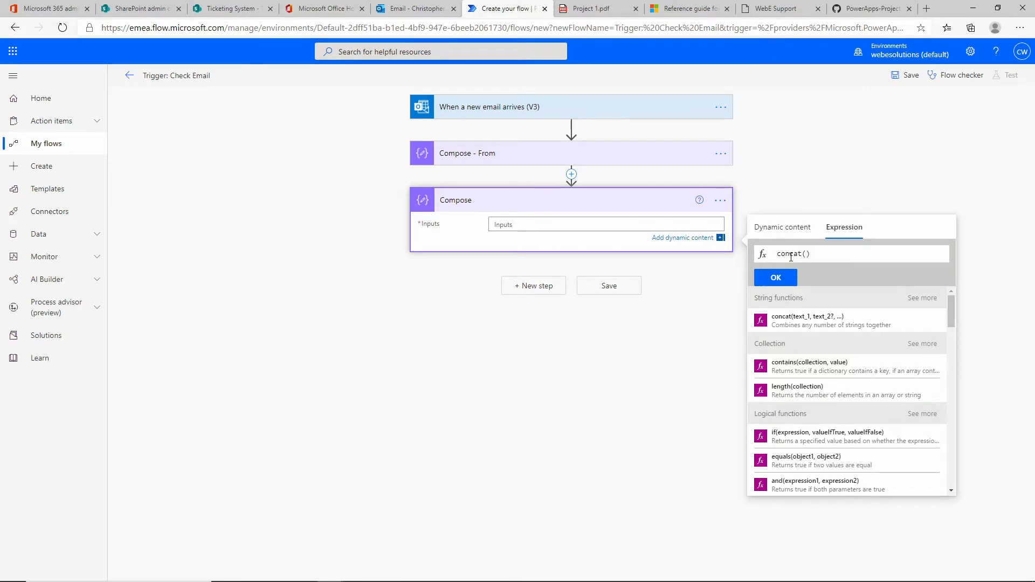
type("u")
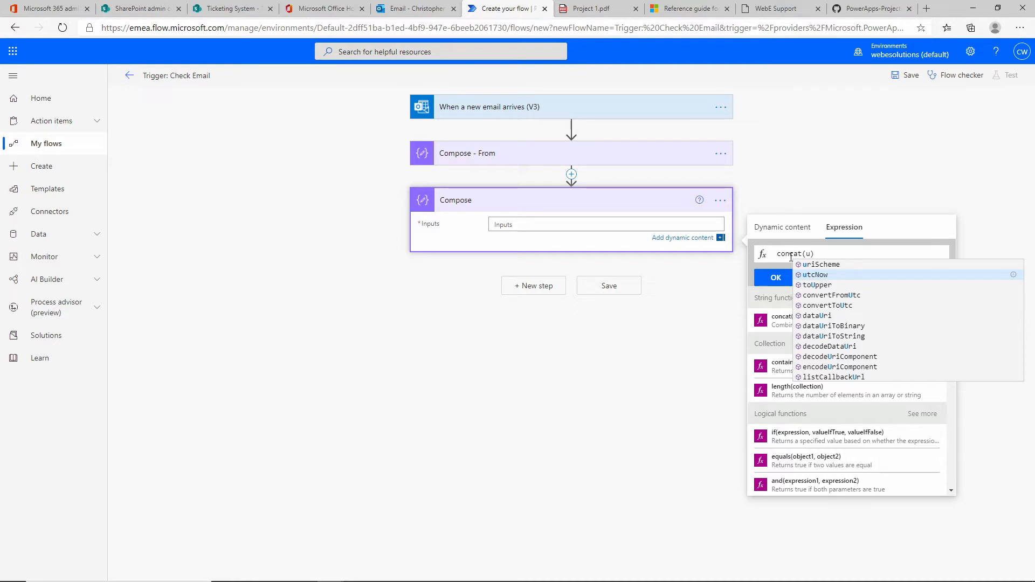
key("Return")
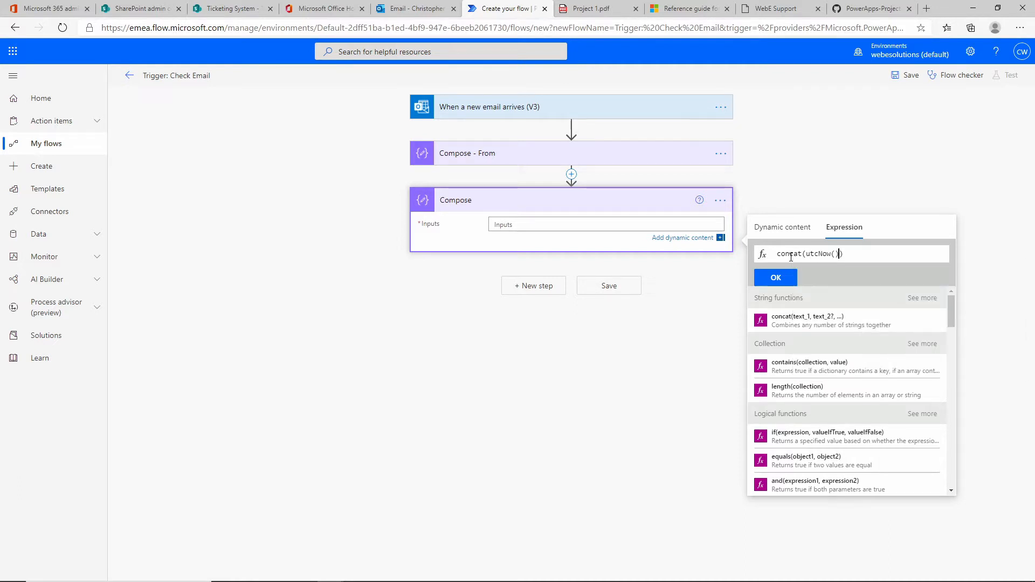
type("'yyyy-MM-dd")
key("Right")
key("Right")
type(",")
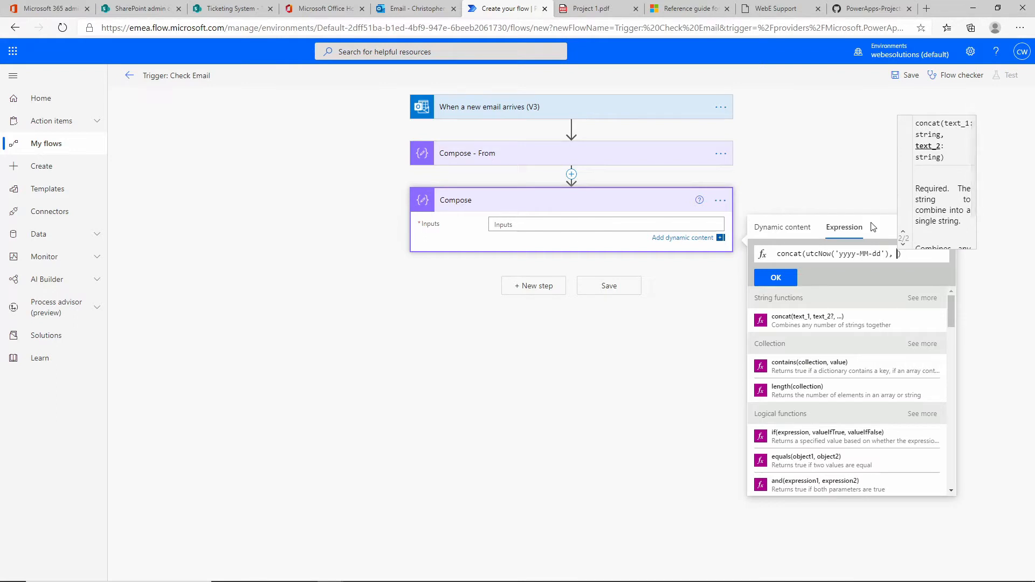
Step: Add the '-' separator as the second argument of the concat expression
type(" '")
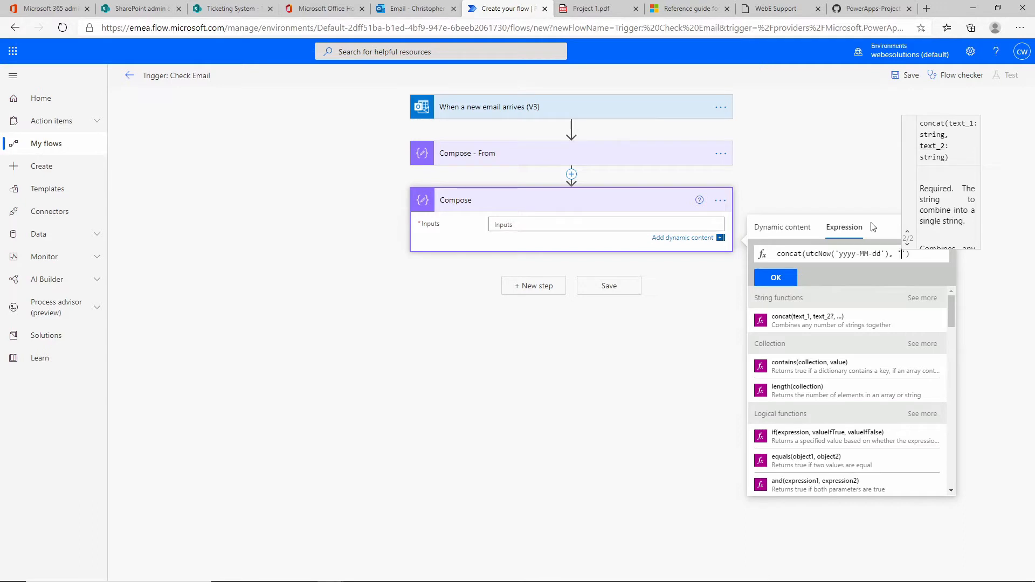
type("-")
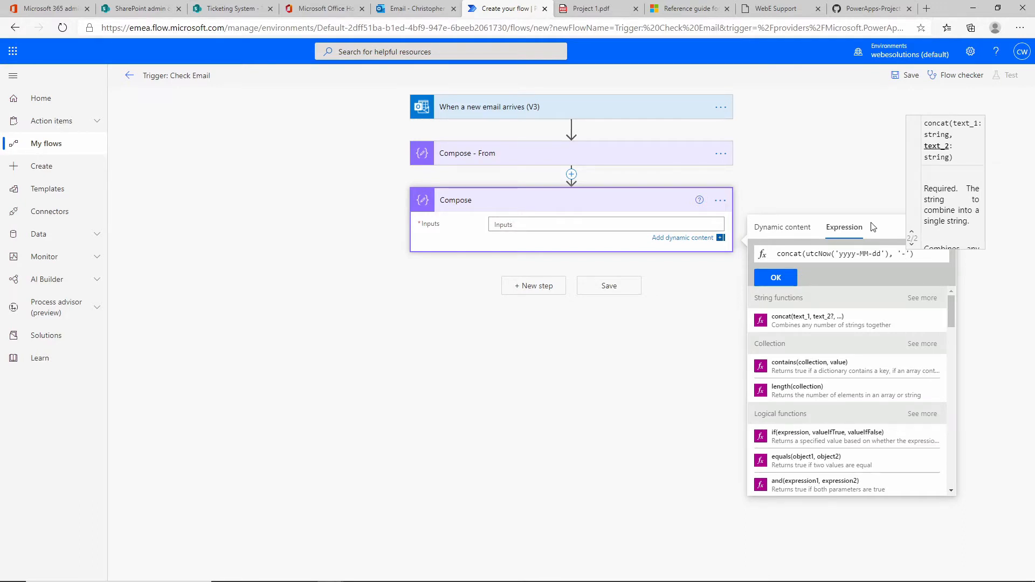
key("Right")
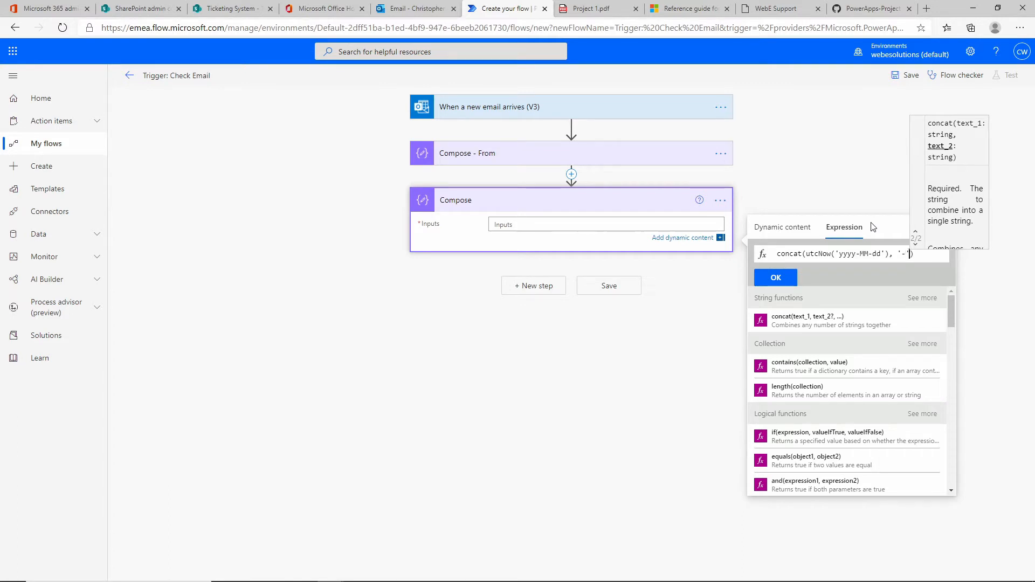
type(",")
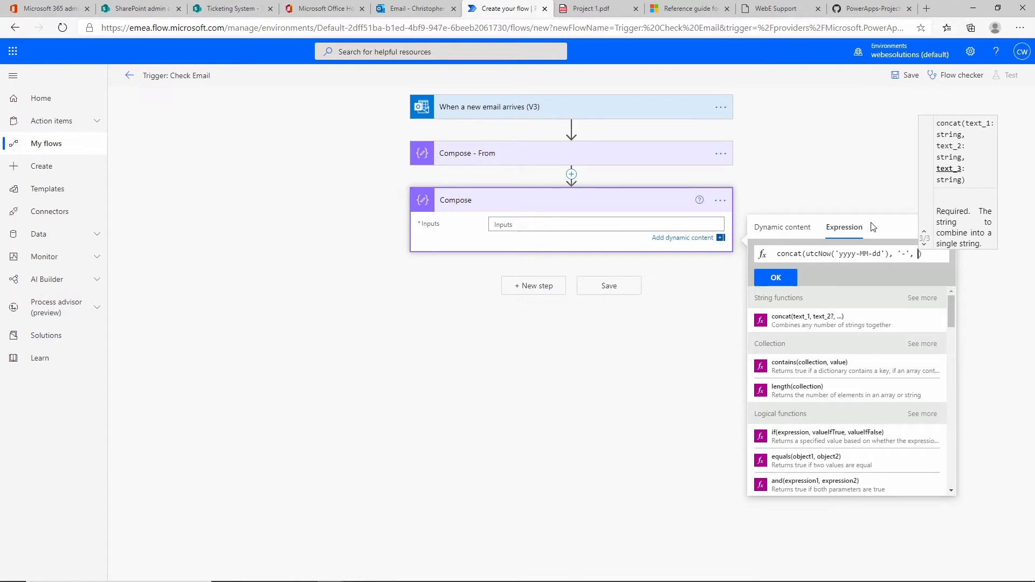
Step: Add rand(1000, 9999) as the third concat argument and insert the finished expression into the Compose input
type("rand")
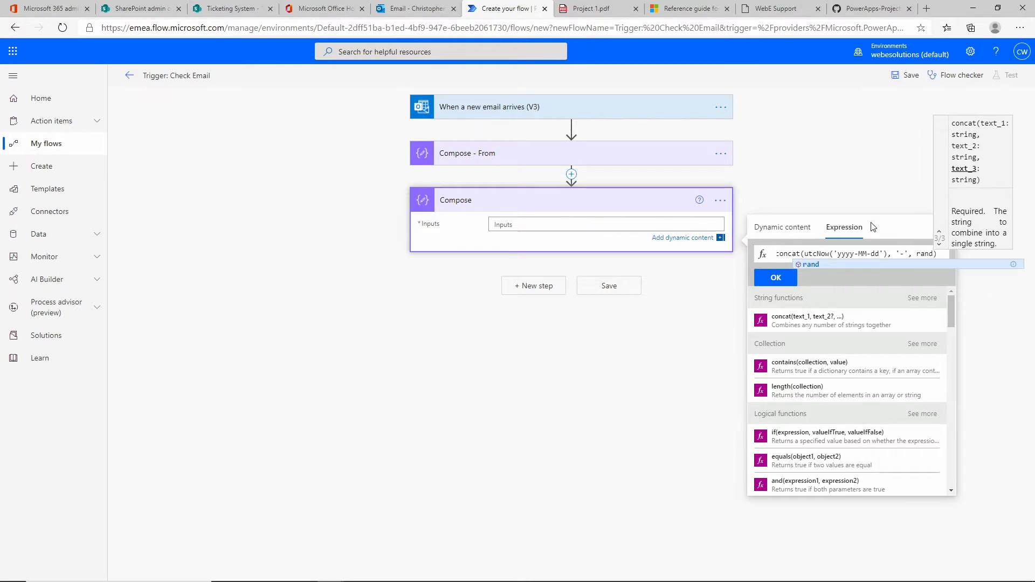
type("()")
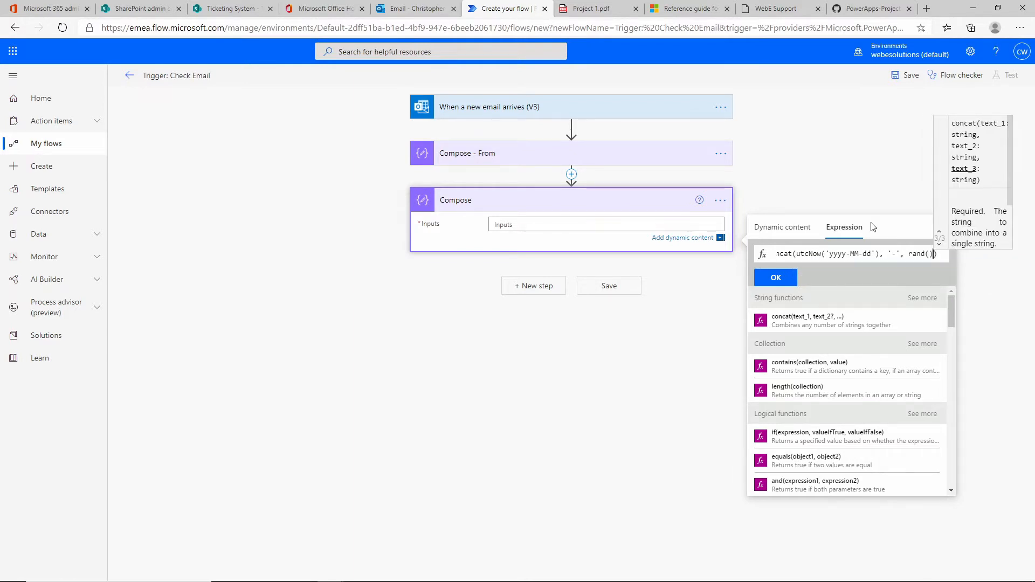
key("Left")
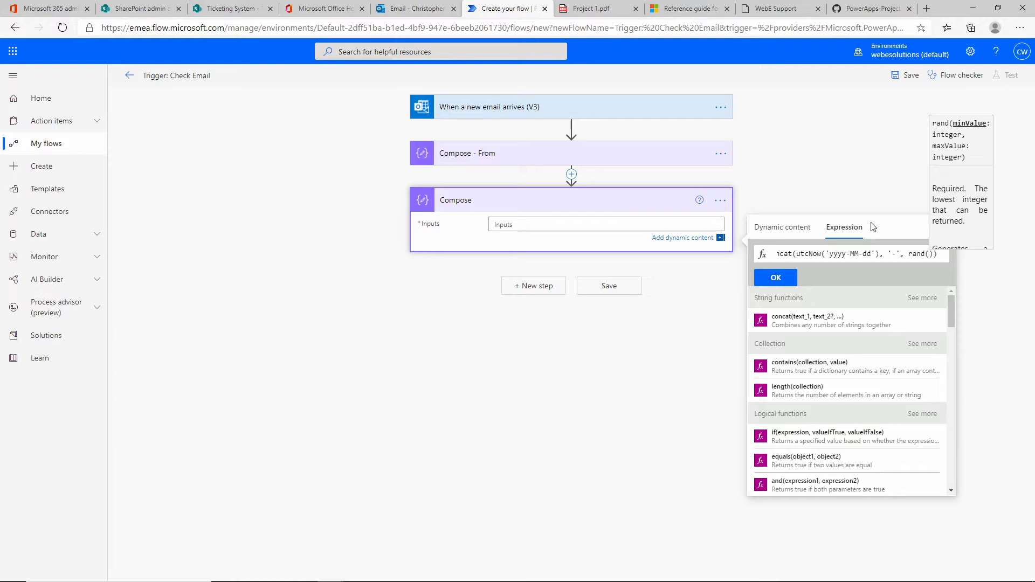
type("1999")
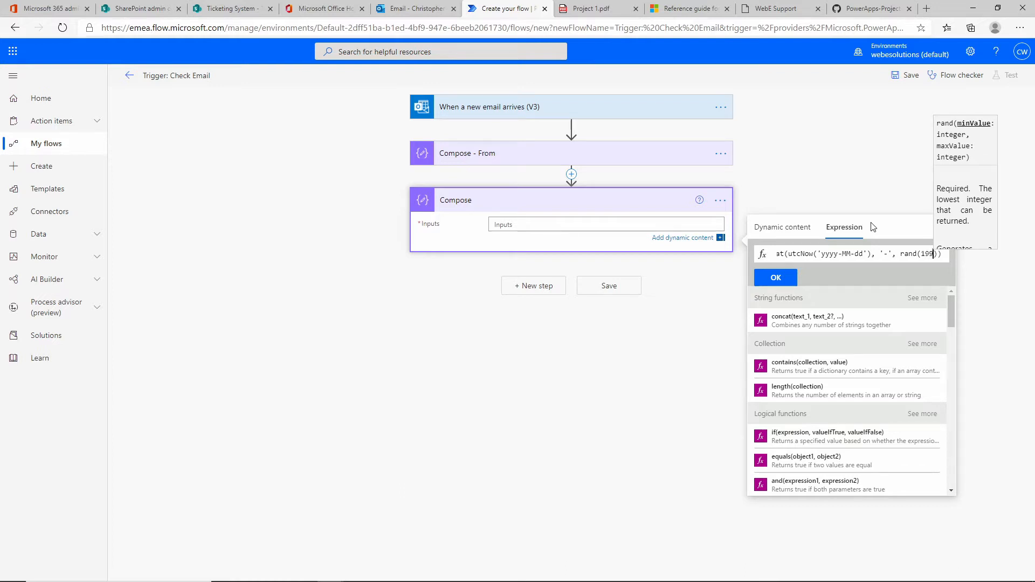
key("BackSpace")
key("BackSpace")
key("BackSpace")
key("BackSpace")
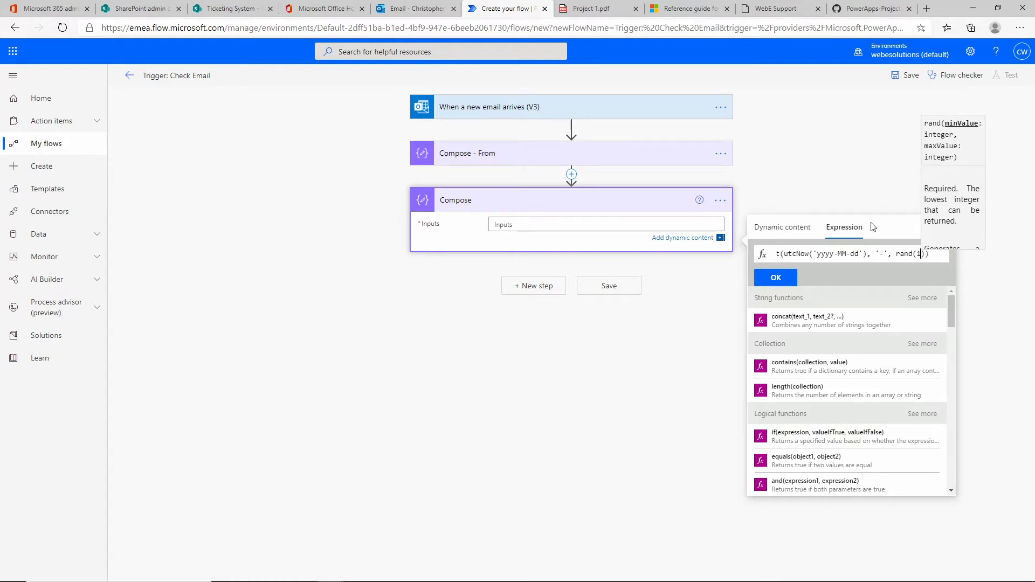
type("1000")
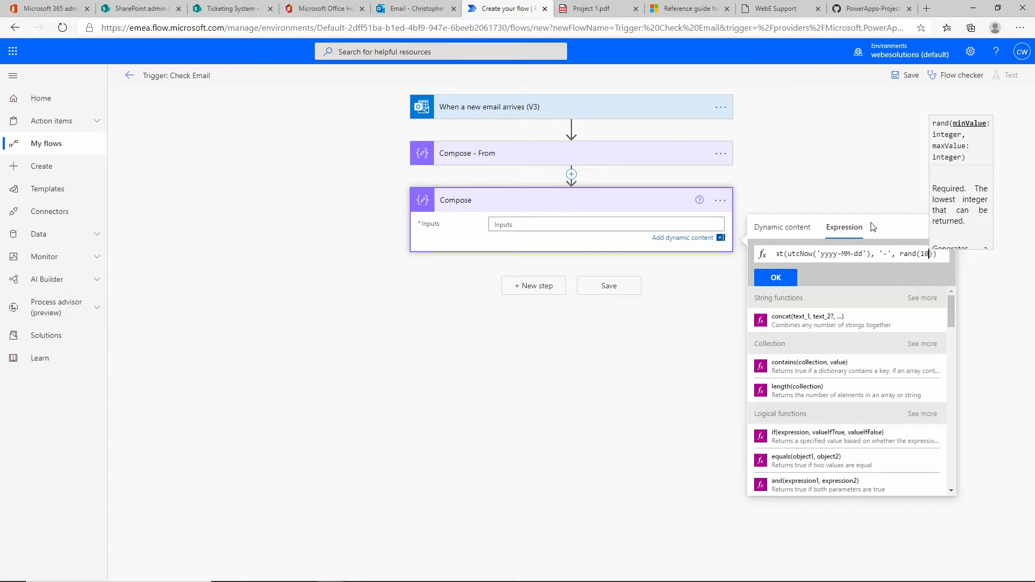
type(", 9")
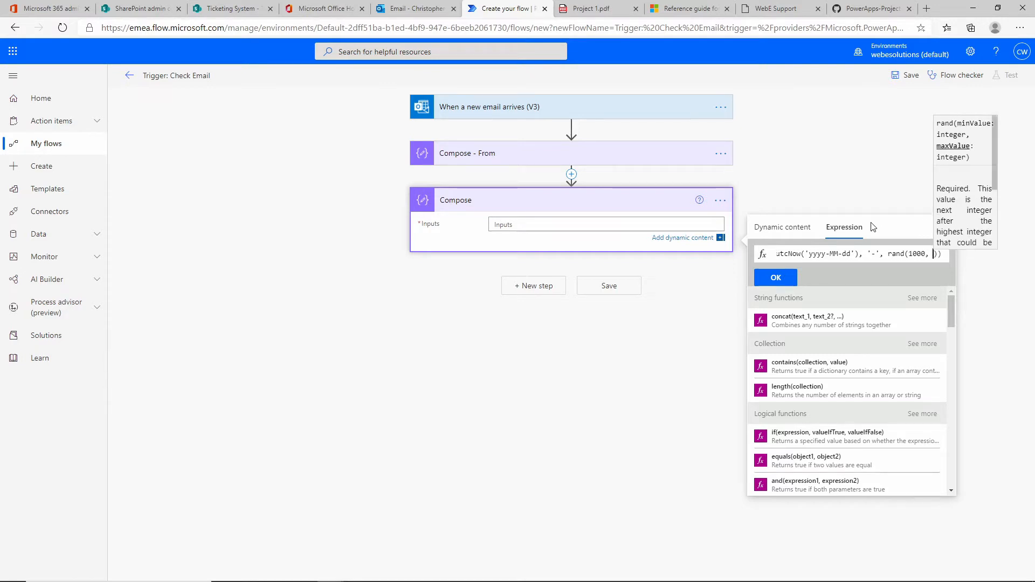
type("999")
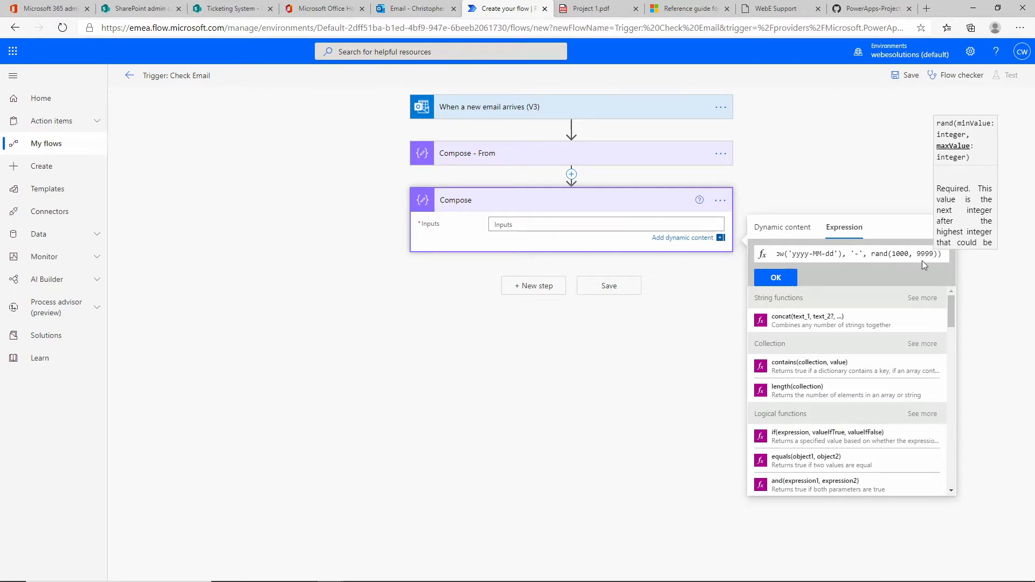
left_click(787, 279)
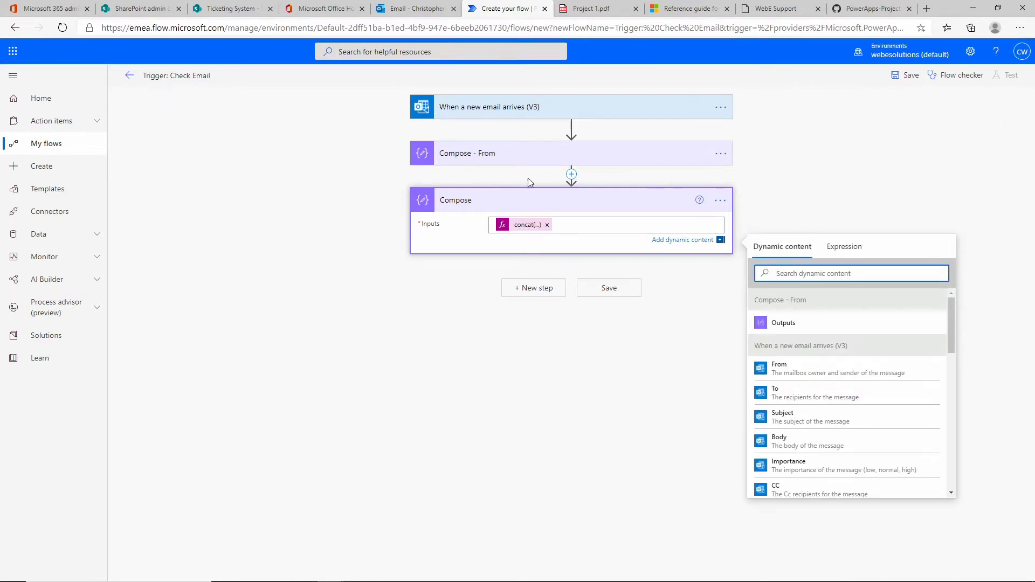
Step: Add a third Data Operation Compose action at the end of the flow with the email's Body as its input
left_click(539, 289)
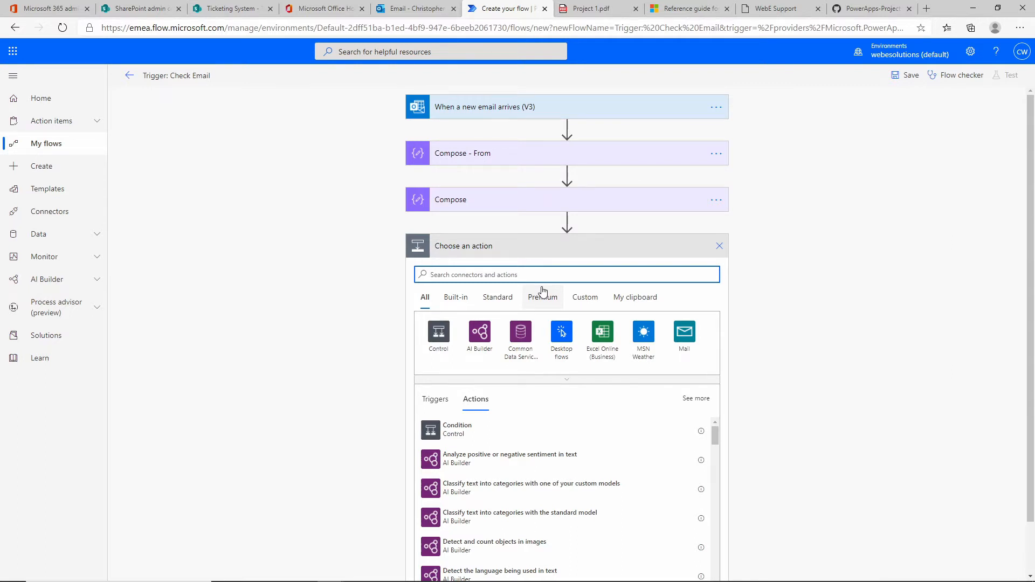
type("Compose")
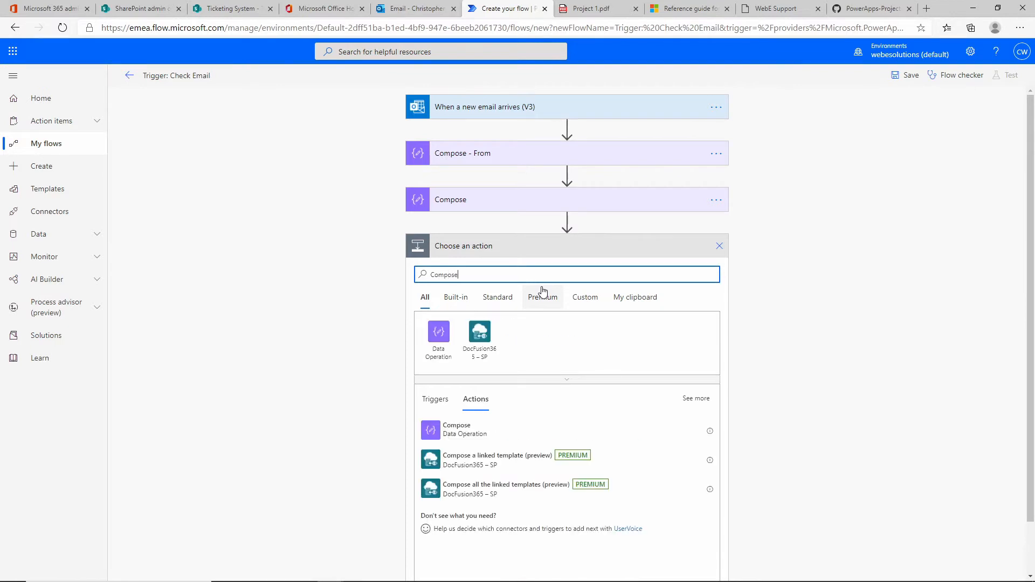
left_click(447, 428)
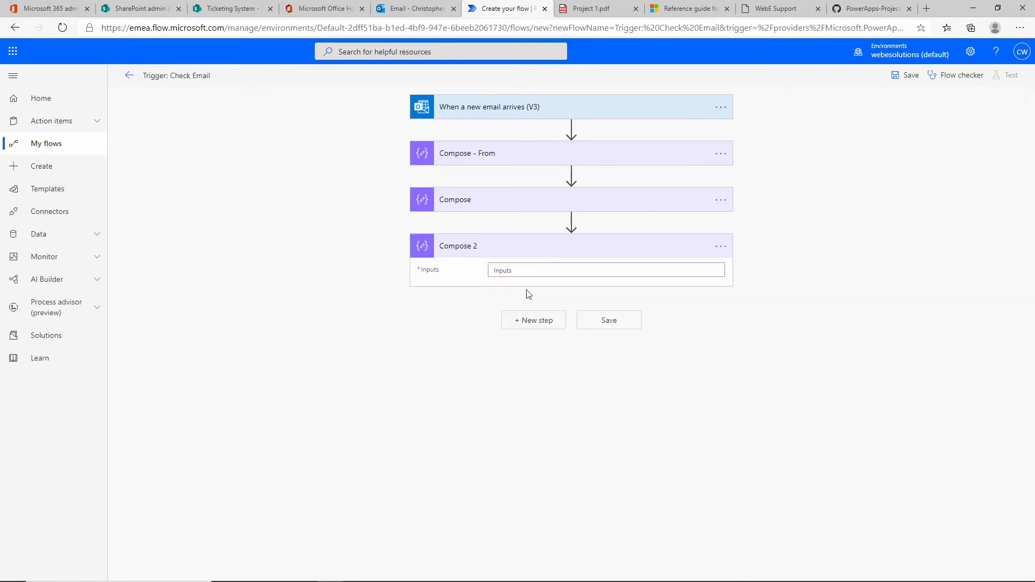
left_click(532, 270)
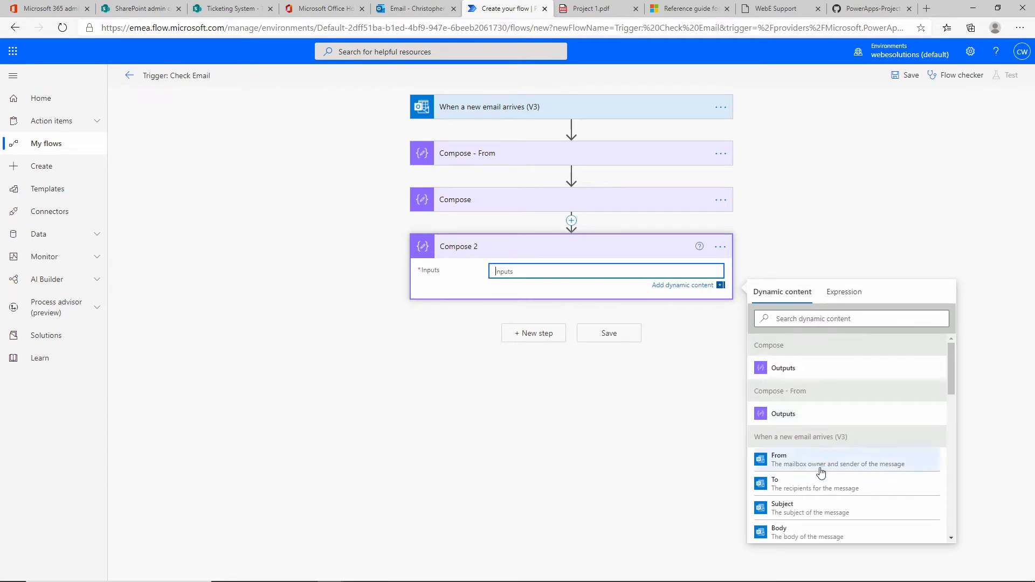
scroll(820, 457, "down", 1)
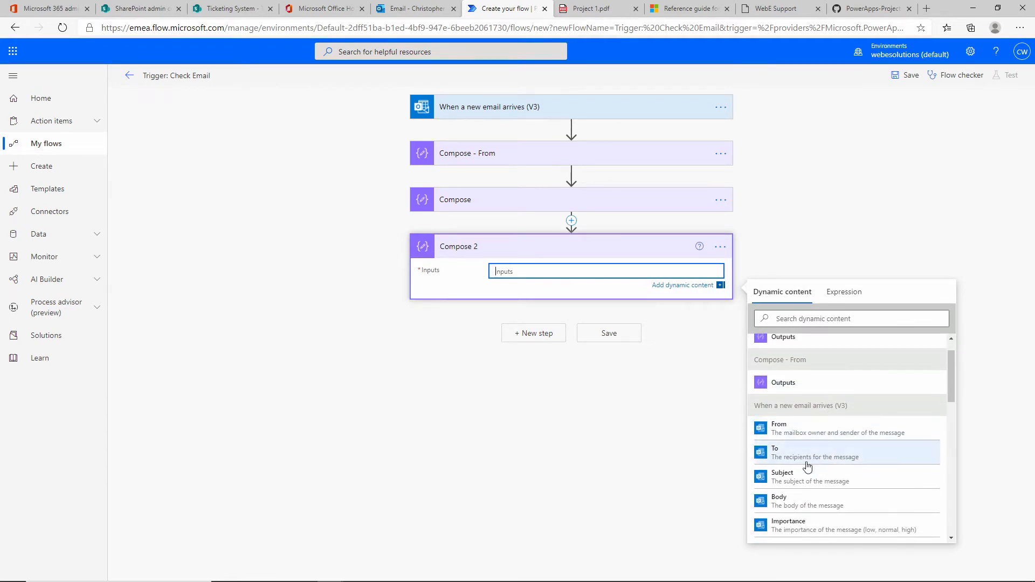
left_click(791, 506)
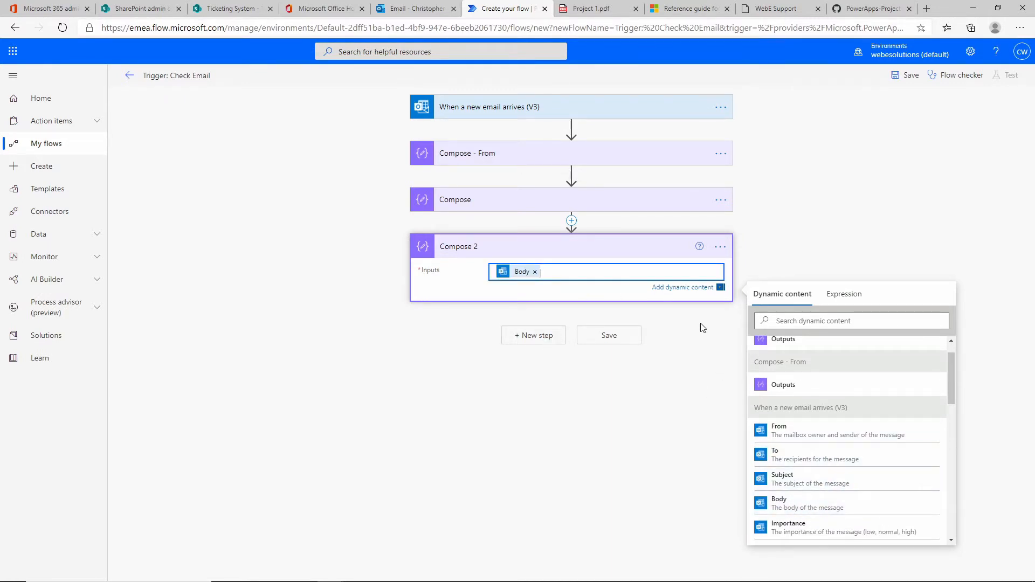
Step: Rename the second Compose action, which holds the concat expression, to "Compose - Ticket-No"
left_click(720, 202)
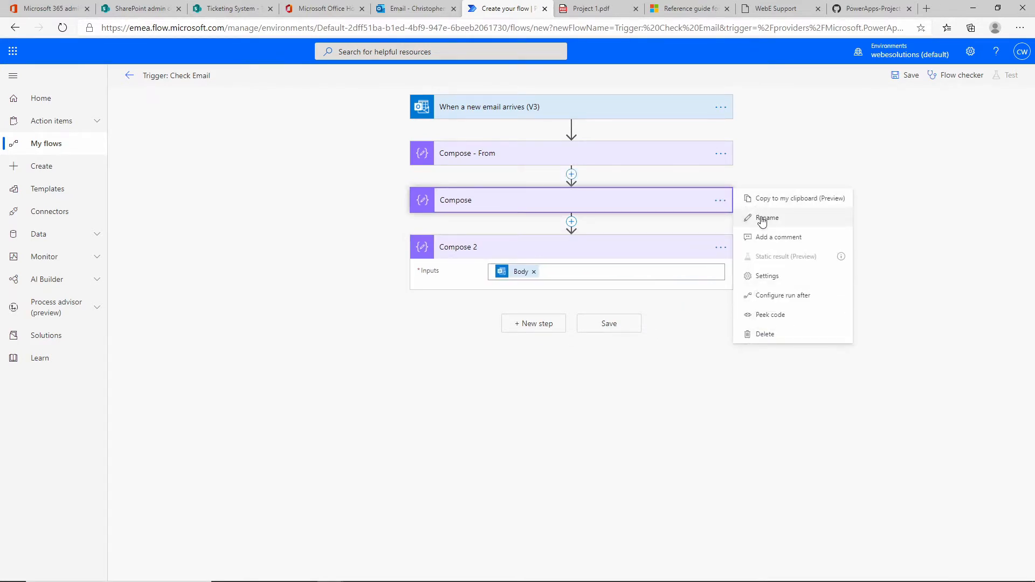
left_click(762, 217)
left_click(508, 203)
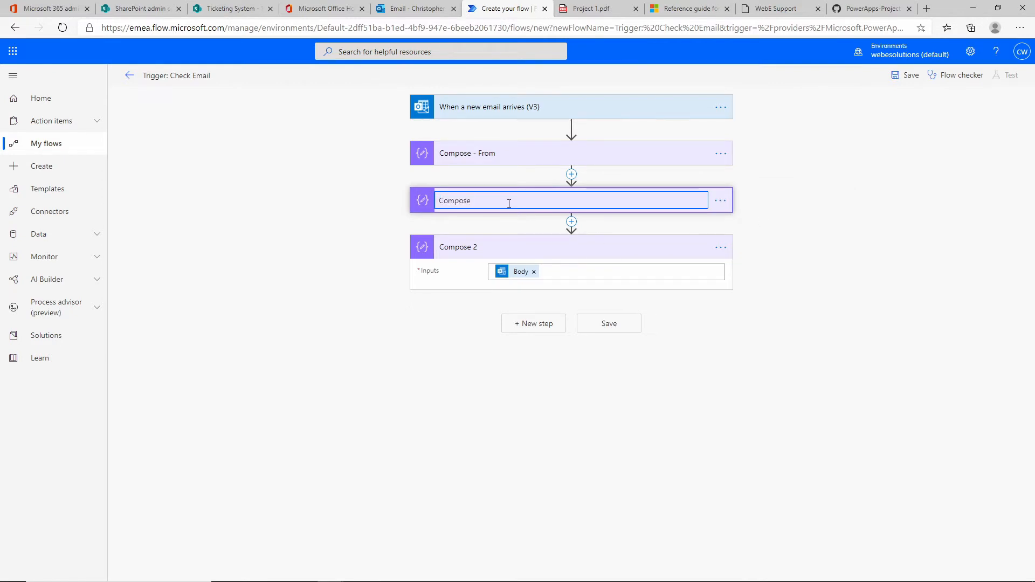
type("- Ticket-No")
Step: Rename the Compose action containing the email body to "Compose - Body"
left_click(720, 247)
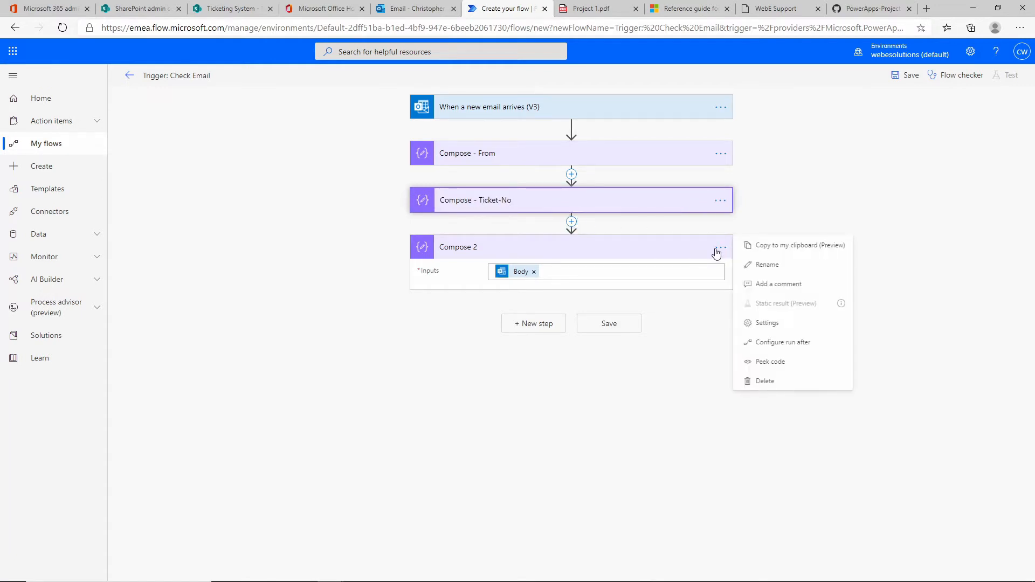
left_click(760, 266)
left_click(492, 250)
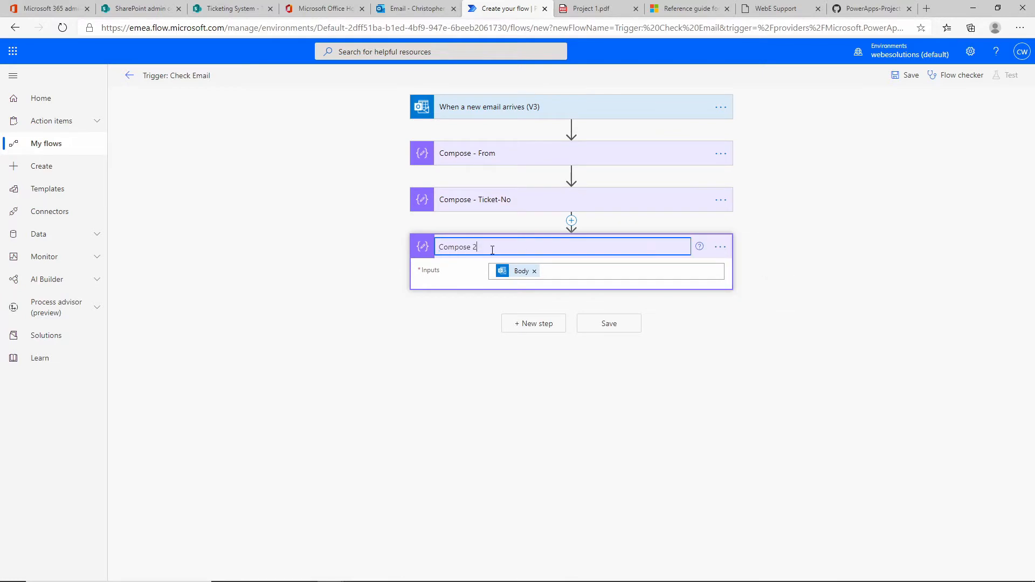
type("- Body")
left_click(485, 269)
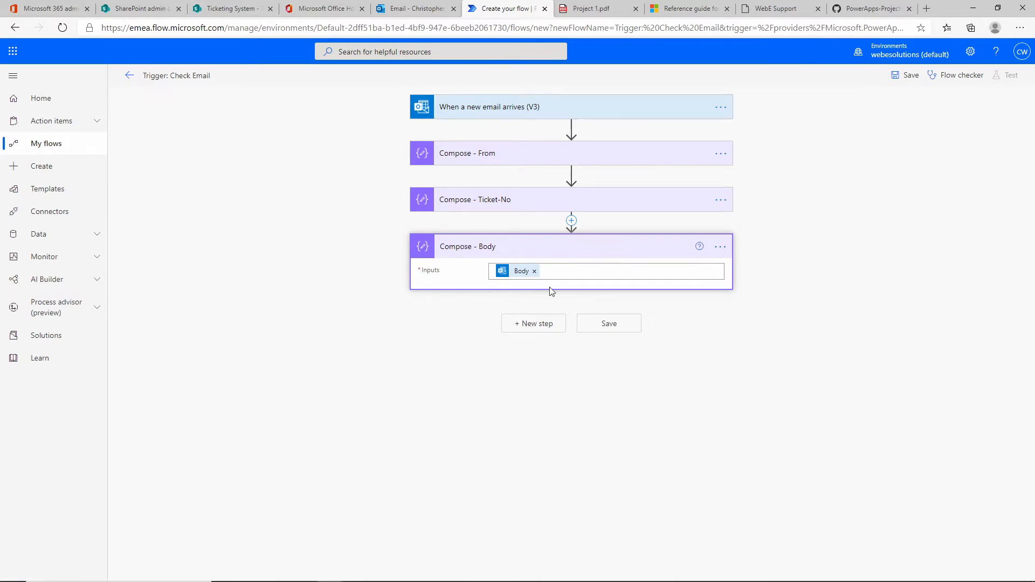
Step: Add a SharePoint Create item action as a new step at the end of the flow
left_click(533, 326)
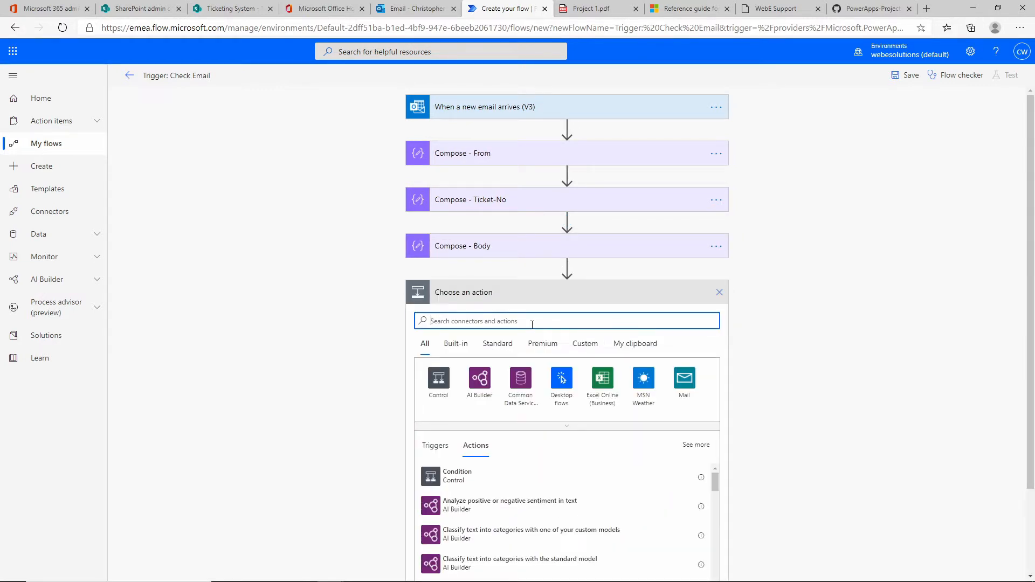
type("Create ")
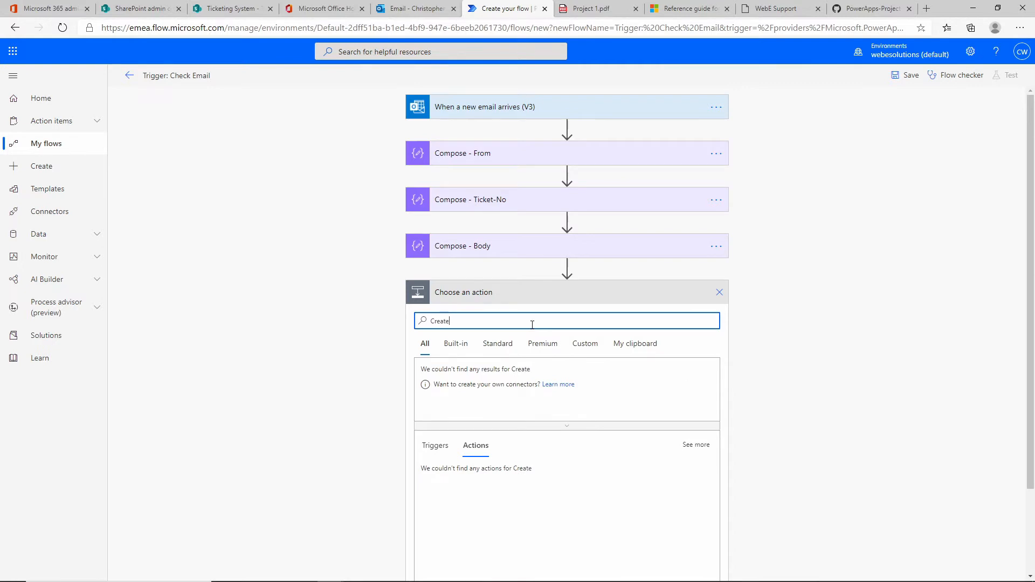
type("item")
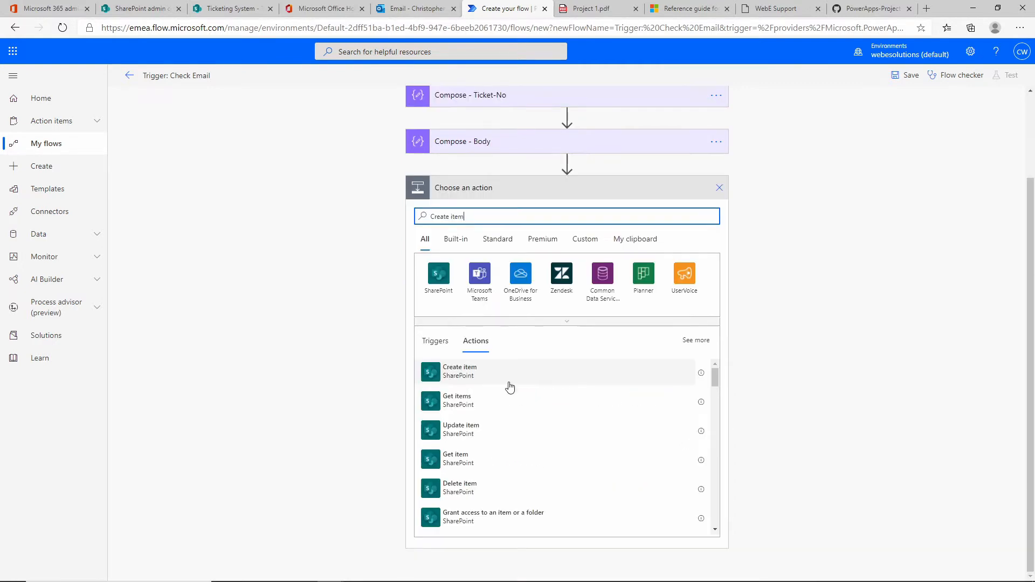
left_click(440, 278)
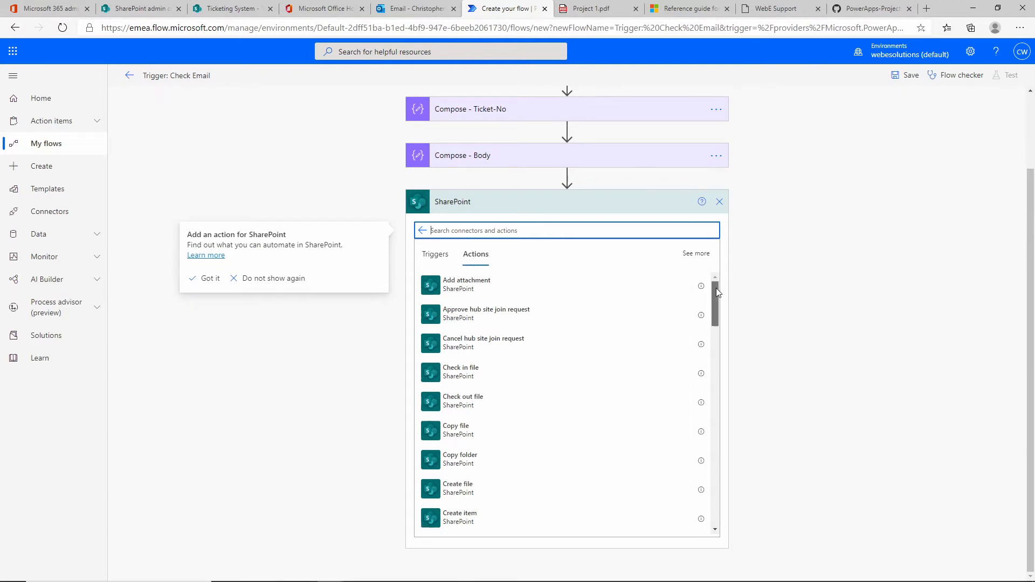
left_click_drag(716, 291, 722, 330)
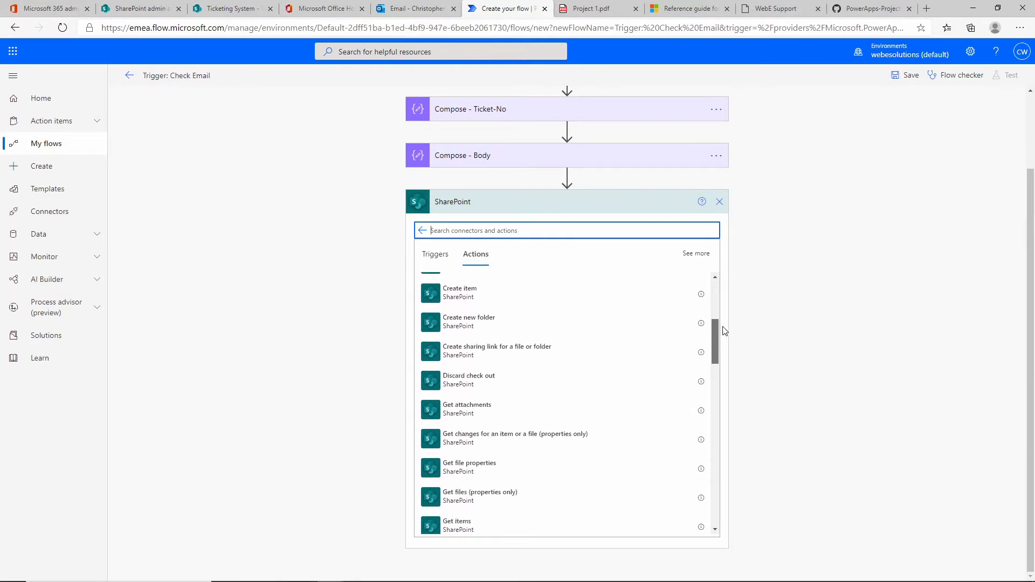
left_click(478, 300)
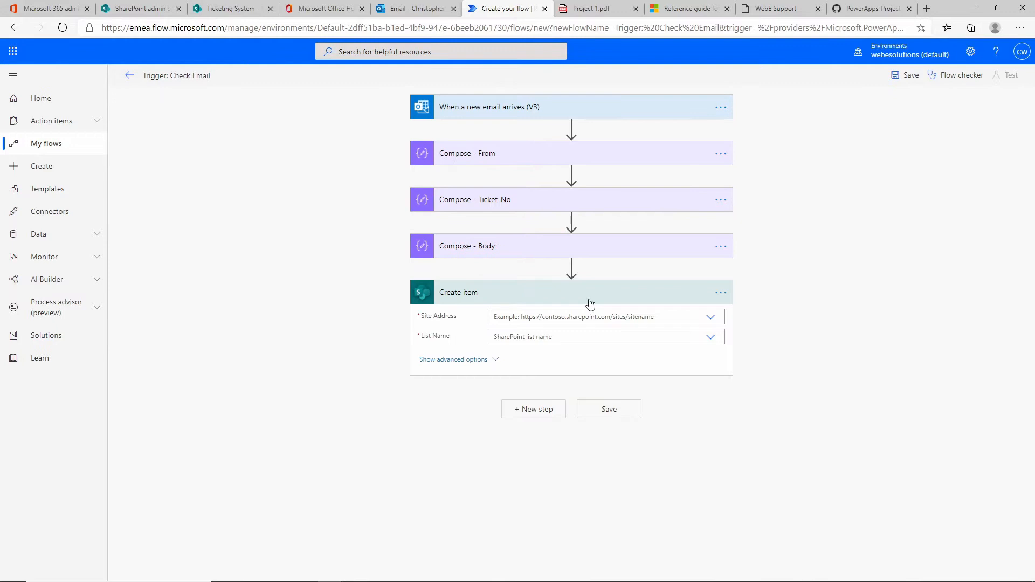
Step: Rename the SharePoint action to "Create item - Ticket"
left_click(720, 293)
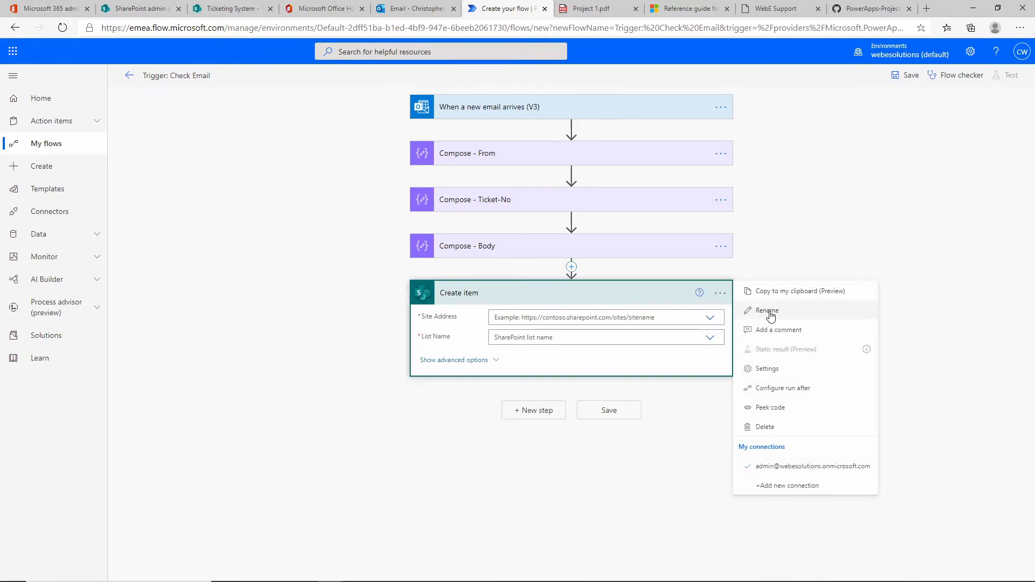
left_click(767, 311)
left_click(505, 292)
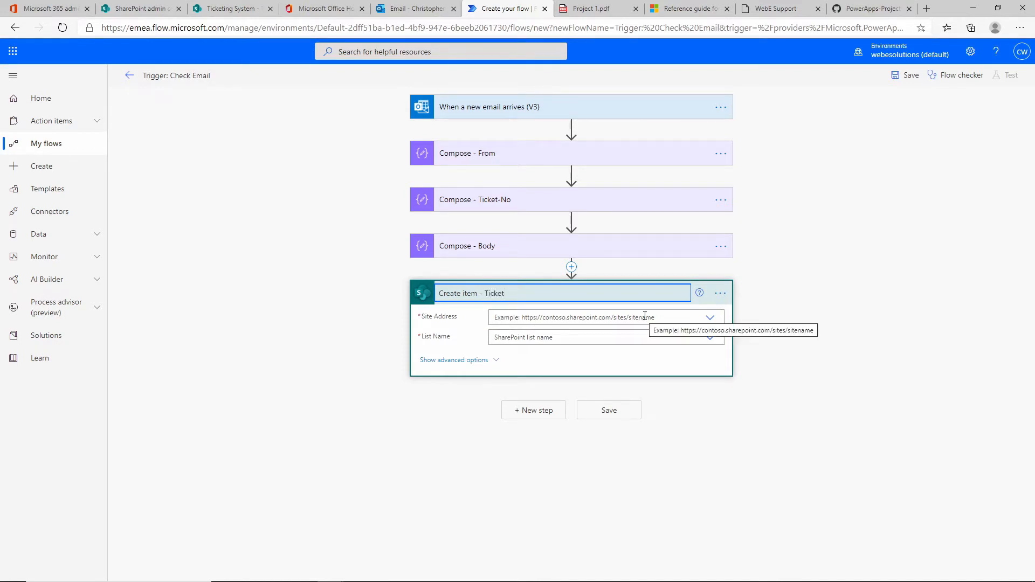
left_click(470, 325)
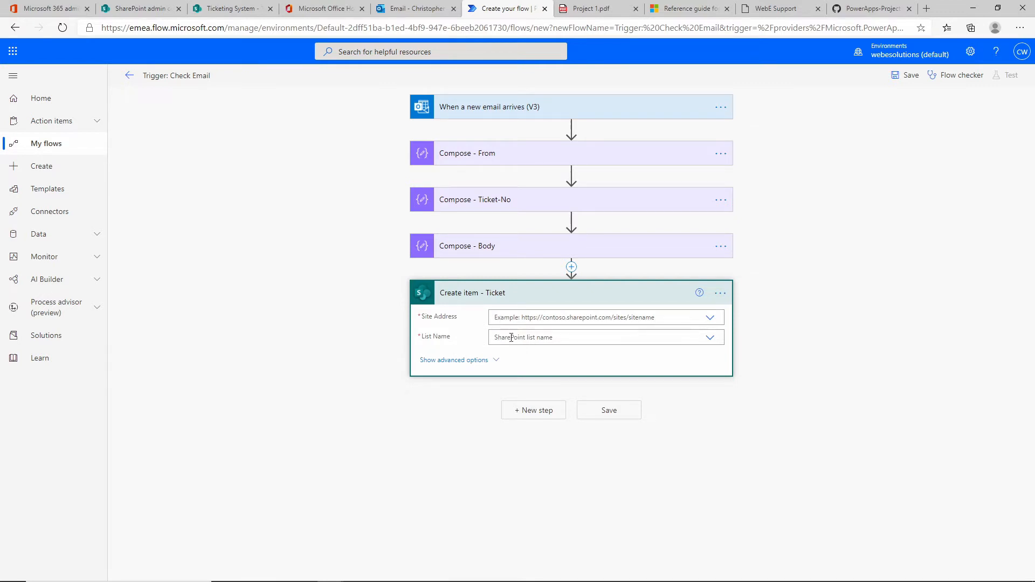
left_click(710, 319)
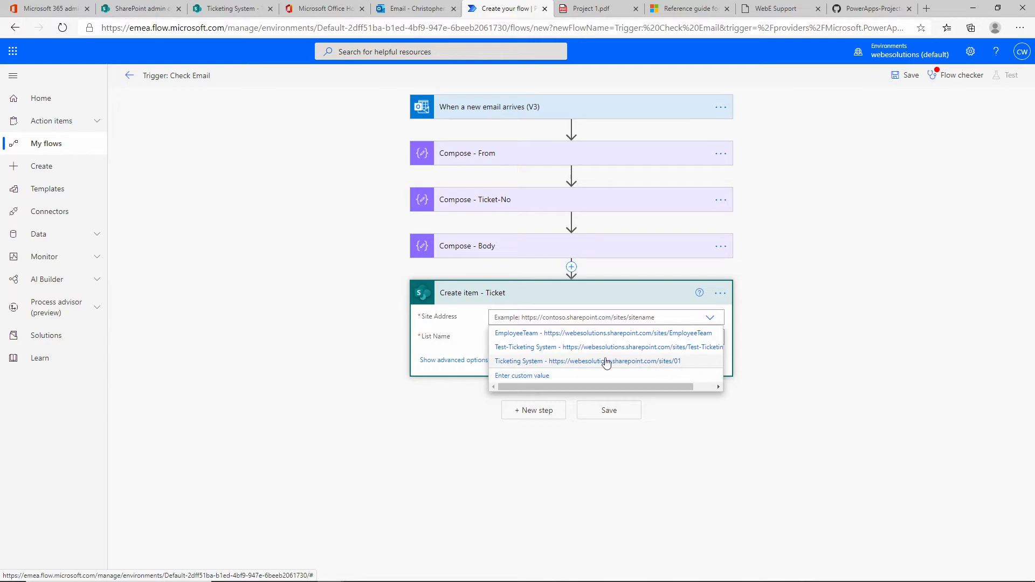
left_click(535, 376)
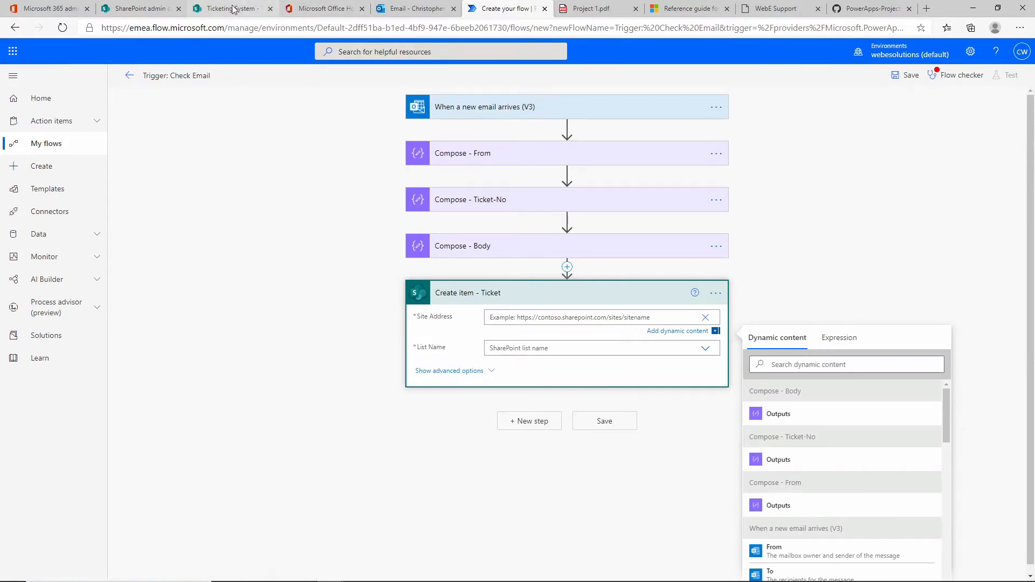
left_click(219, 15)
left_click_drag(278, 28, 89, 31)
key("ctrl+c")
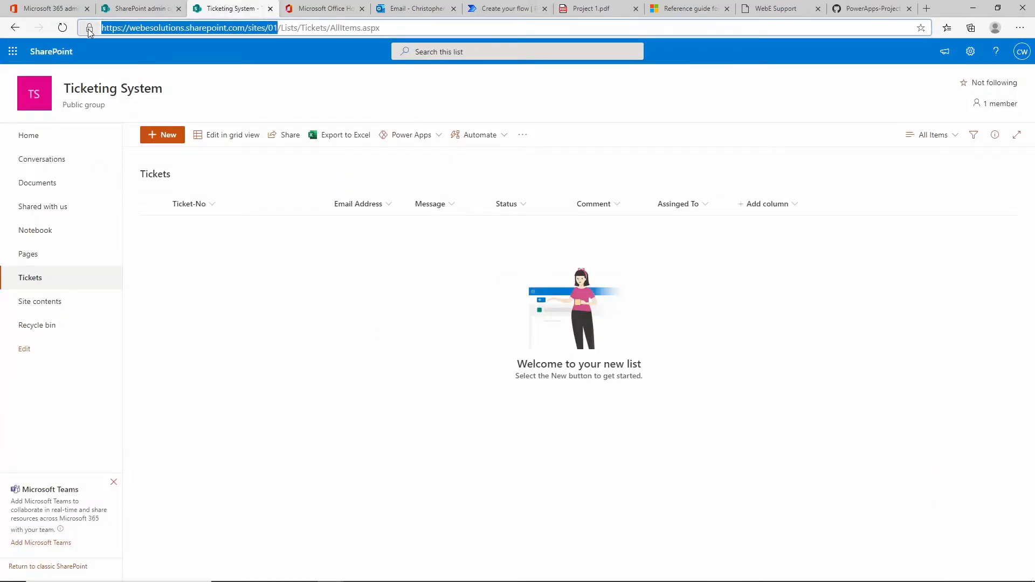
left_click(523, 9)
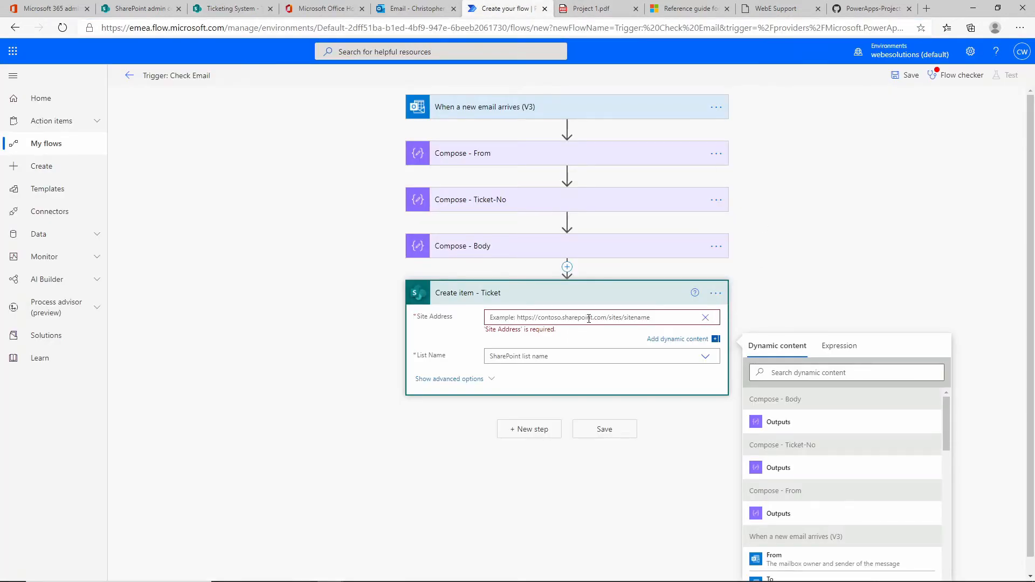
key("ctrl+v")
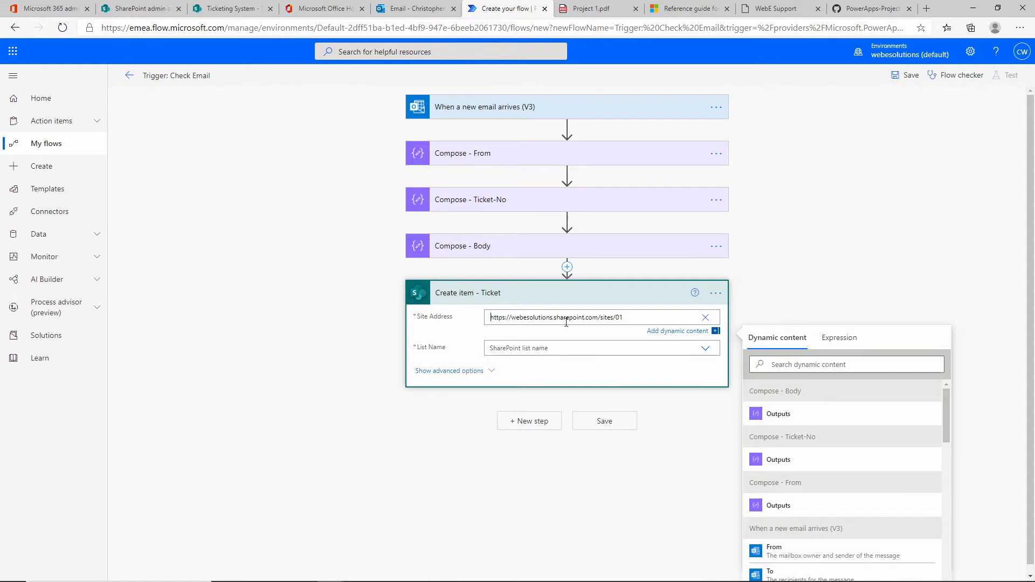
left_click(796, 304)
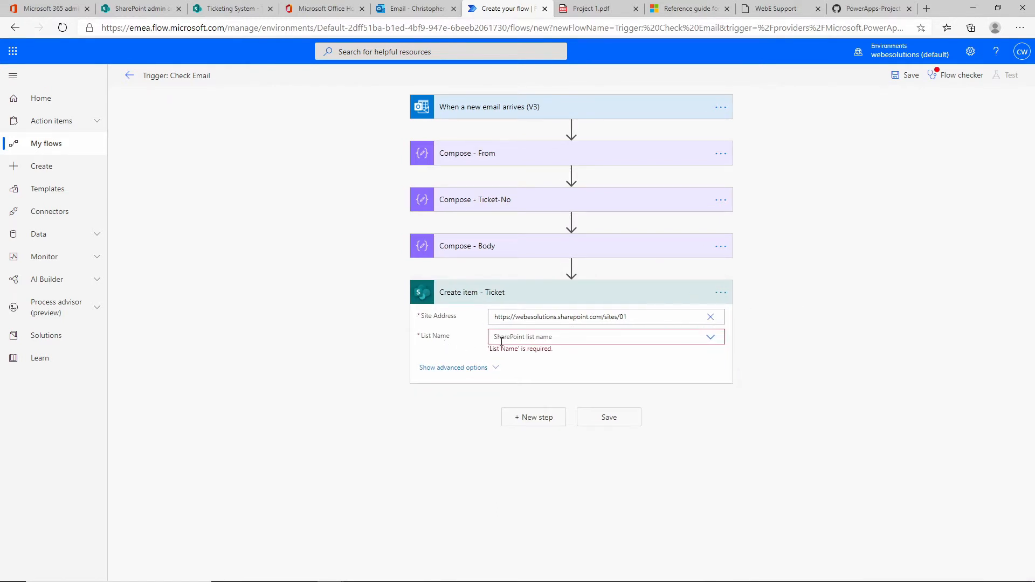
Step: Select Tickets as the List Name and expand the action's advanced options
left_click(709, 336)
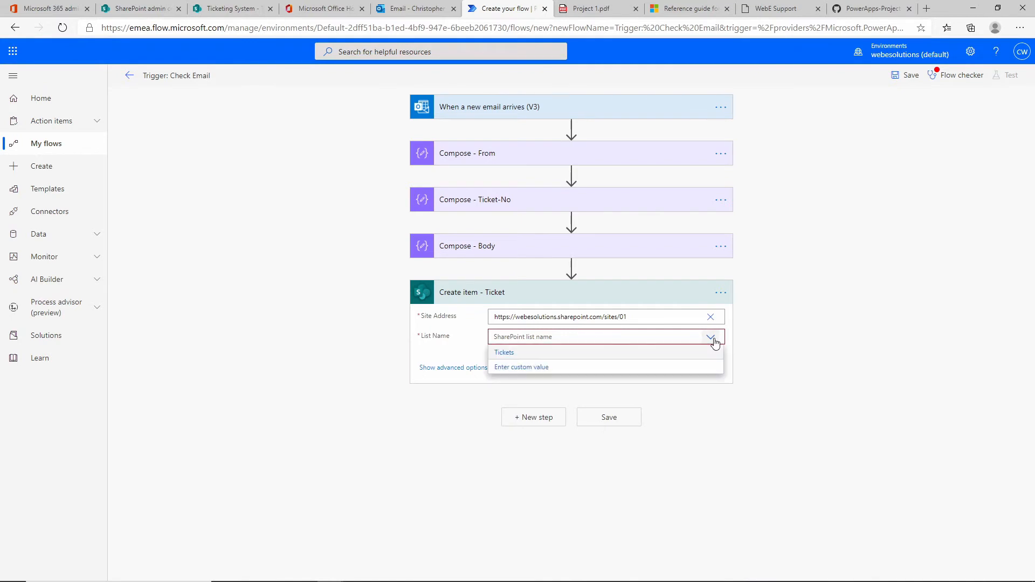
left_click(509, 354)
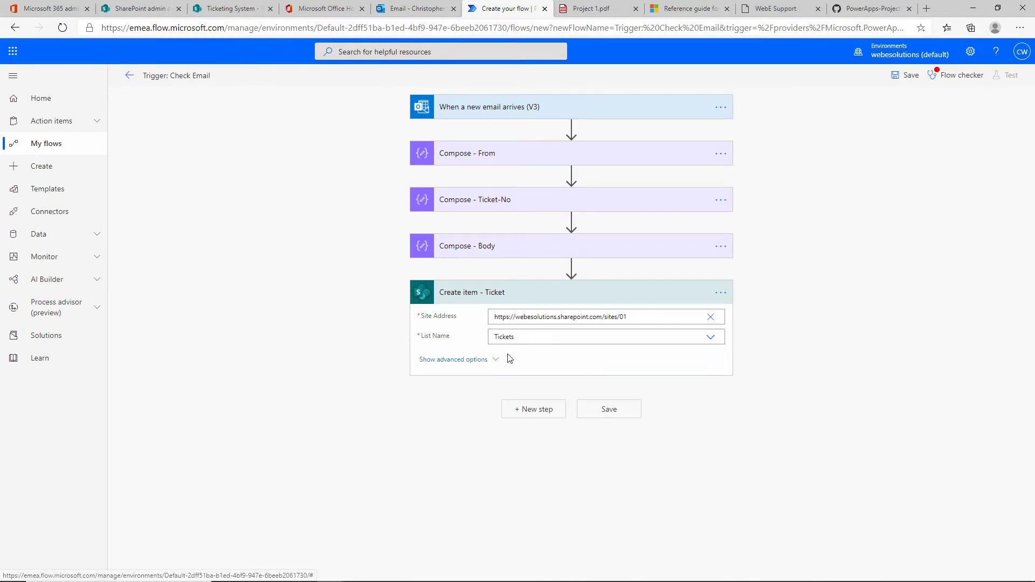
left_click(458, 359)
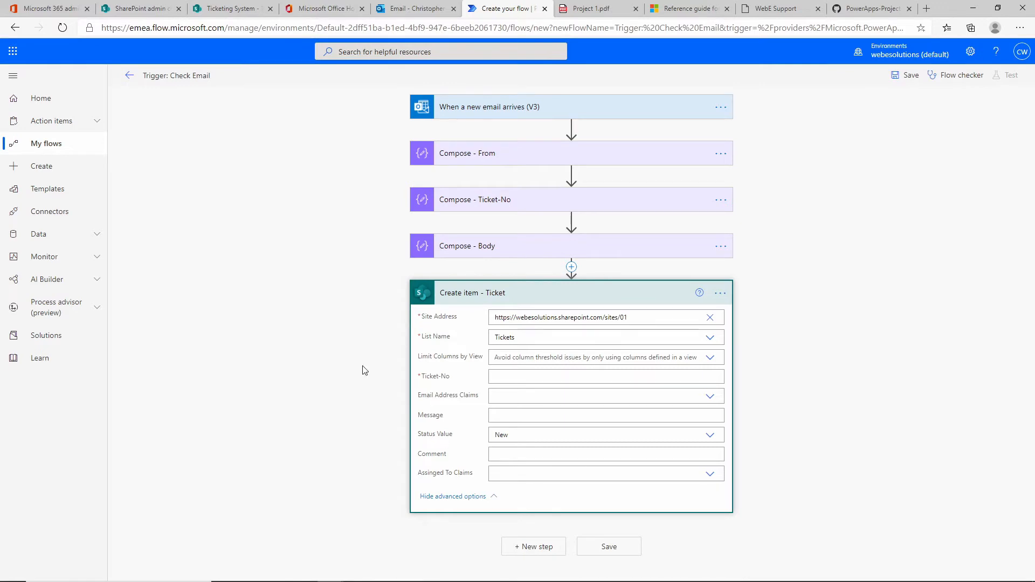
Step: Check the columns of the SharePoint Tickets list, and fill Ticket-No in the action with the Compose - Ticket-No outputs
left_click(230, 5)
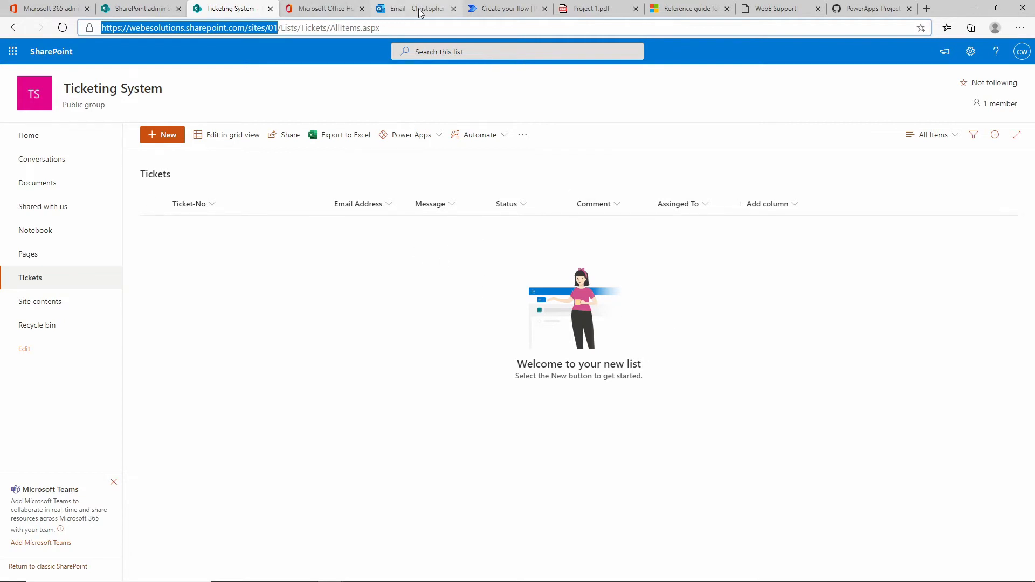
left_click(501, 10)
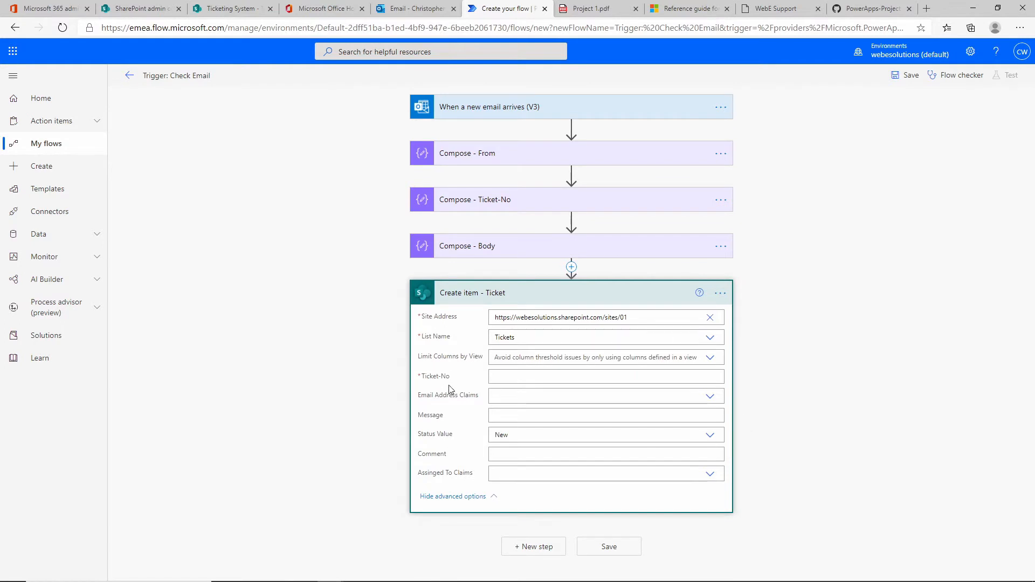
left_click(525, 380)
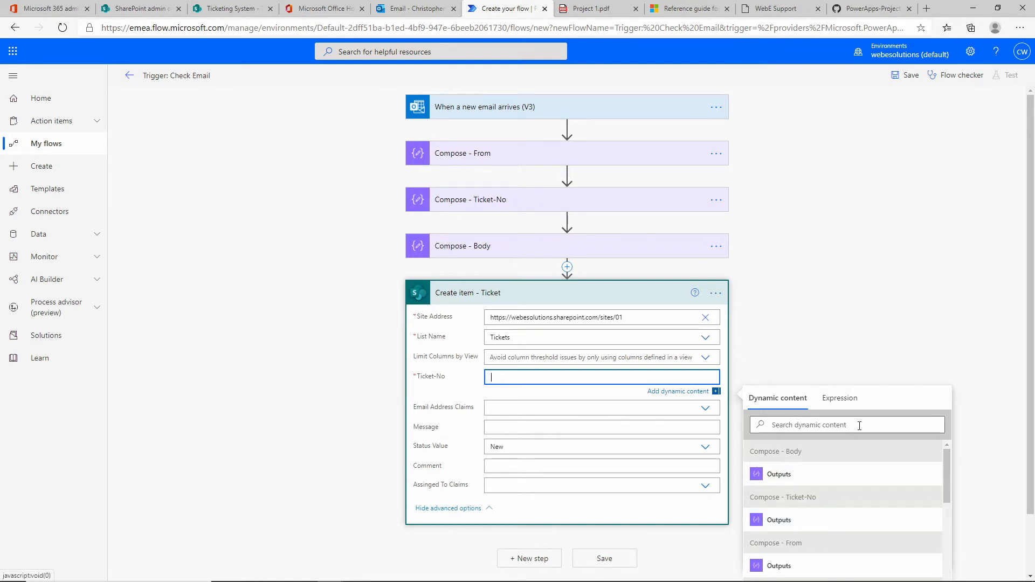
scroll(876, 450, "down", 1)
scroll(877, 453, "down", 1)
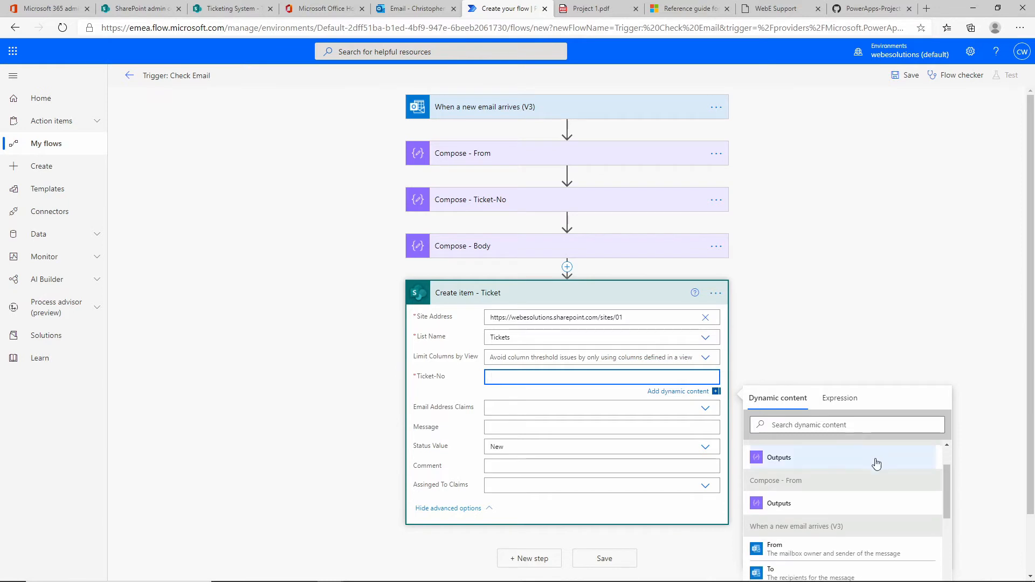
scroll(811, 508, "up", 1)
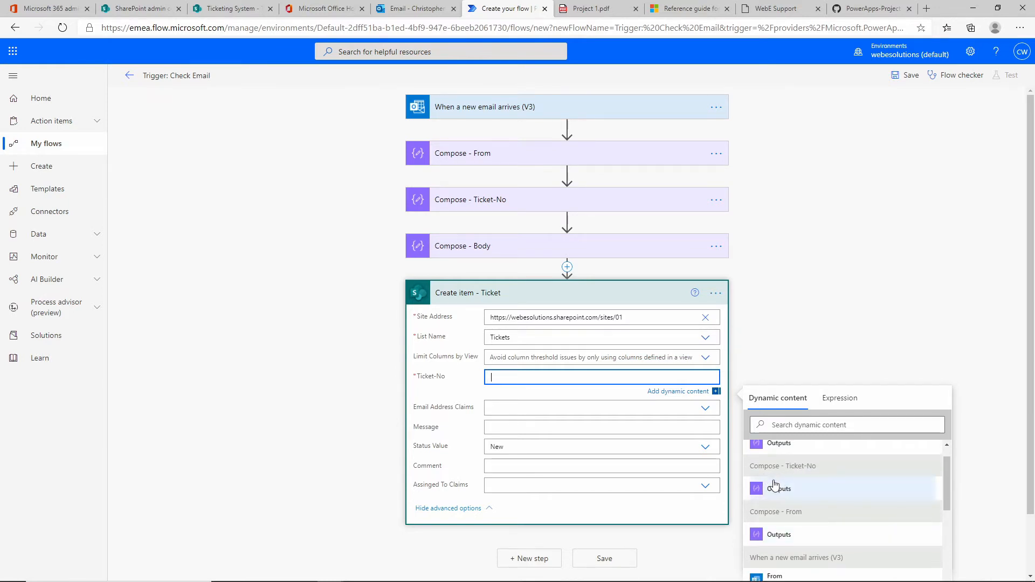
left_click(811, 488)
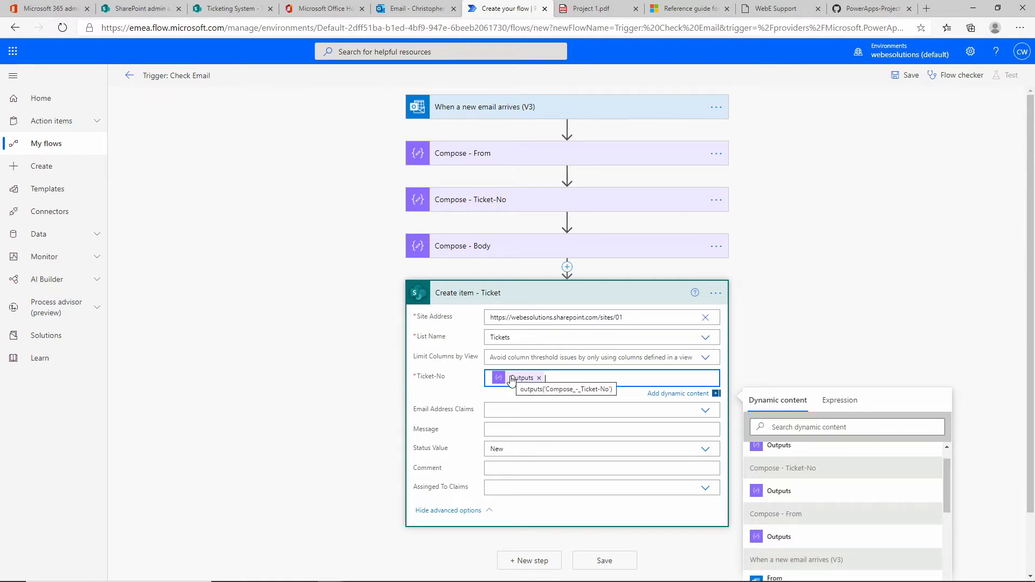
Step: Set Email Address Claims to the Compose - From outputs as a custom value, and Message to the Compose - Body outputs
left_click(498, 410)
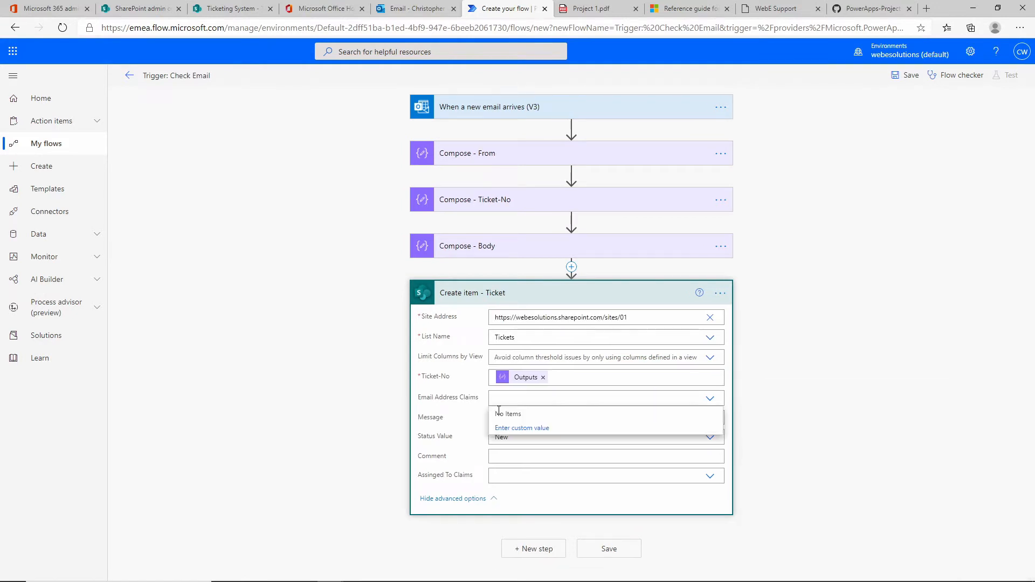
left_click(519, 430)
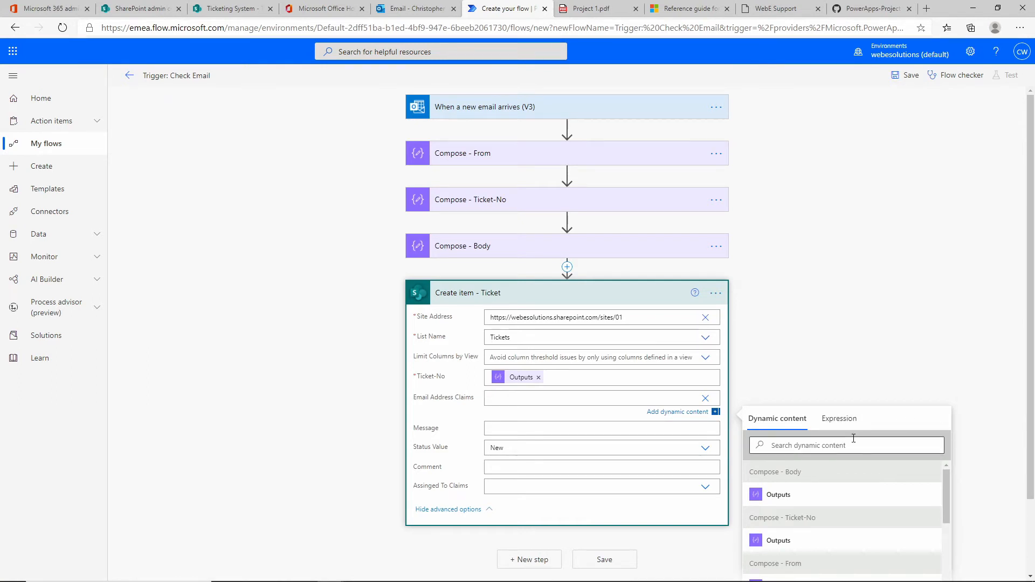
scroll(853, 499, "down", 1)
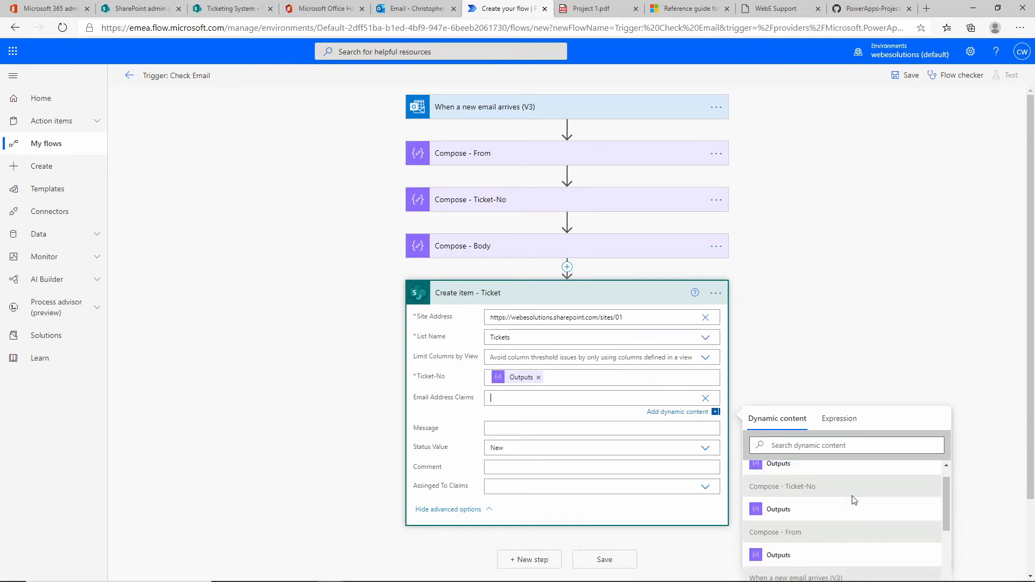
scroll(854, 504, "down", 1)
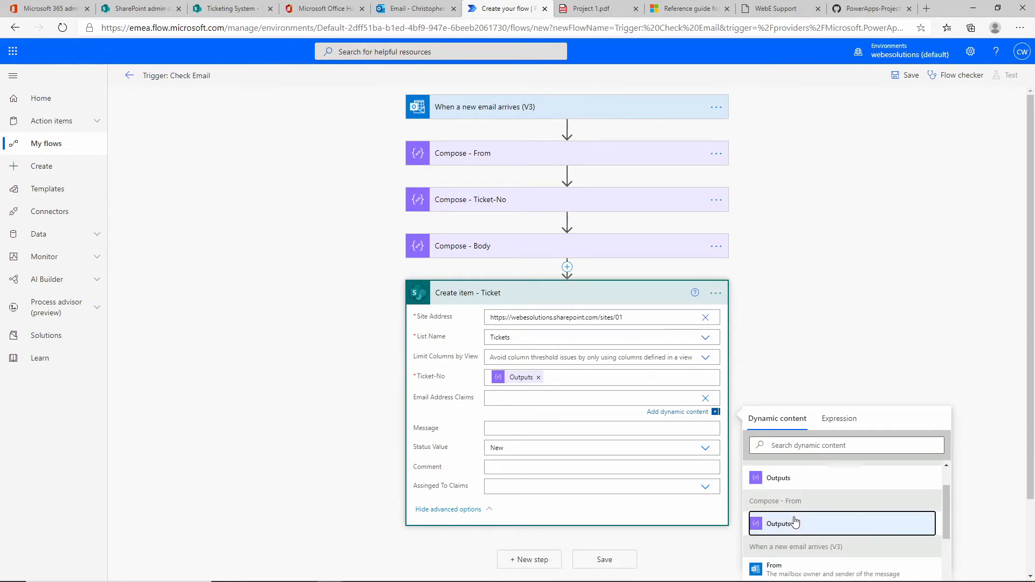
left_click(777, 523)
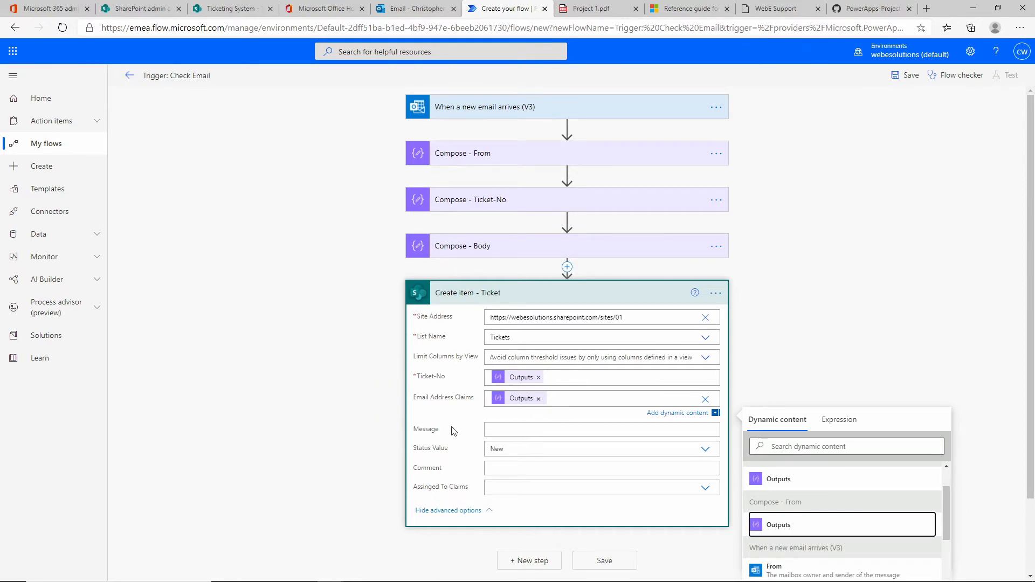
left_click(511, 429)
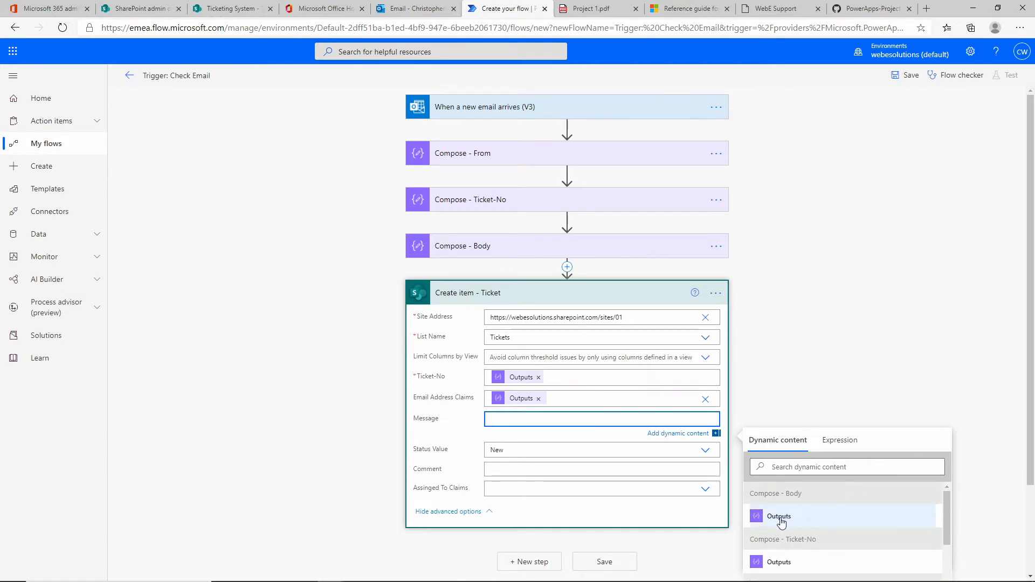
left_click(784, 518)
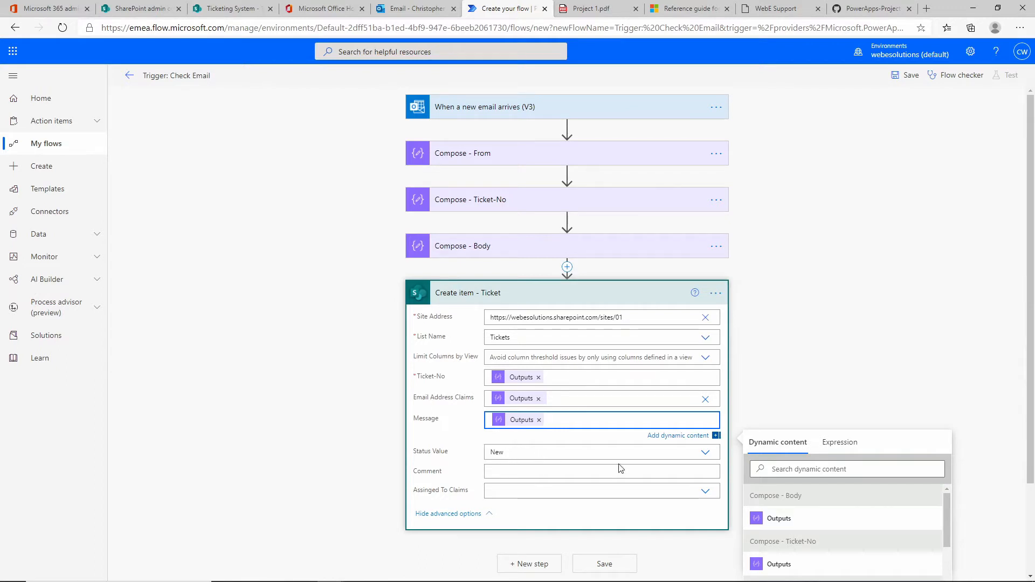
Step: Set the ticket's Status Value to New and enter "New Email" as its Comment
left_click(706, 462)
left_click(709, 440)
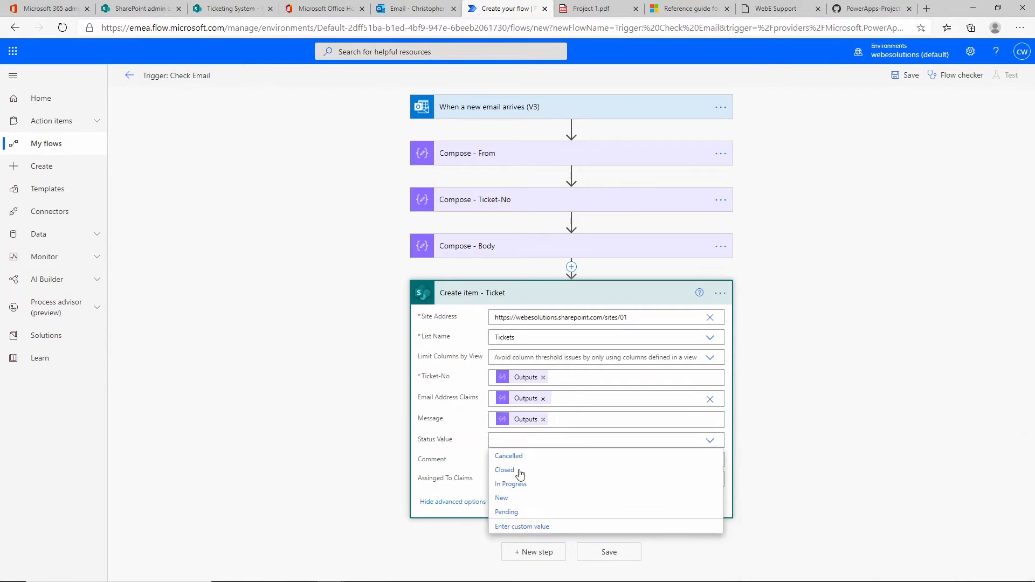
left_click(501, 501)
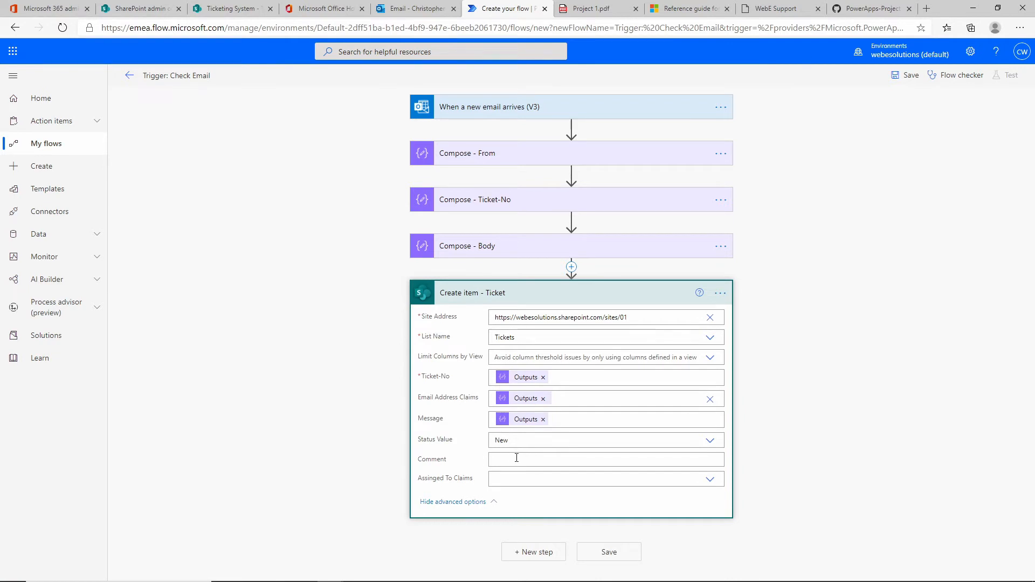
left_click(516, 457)
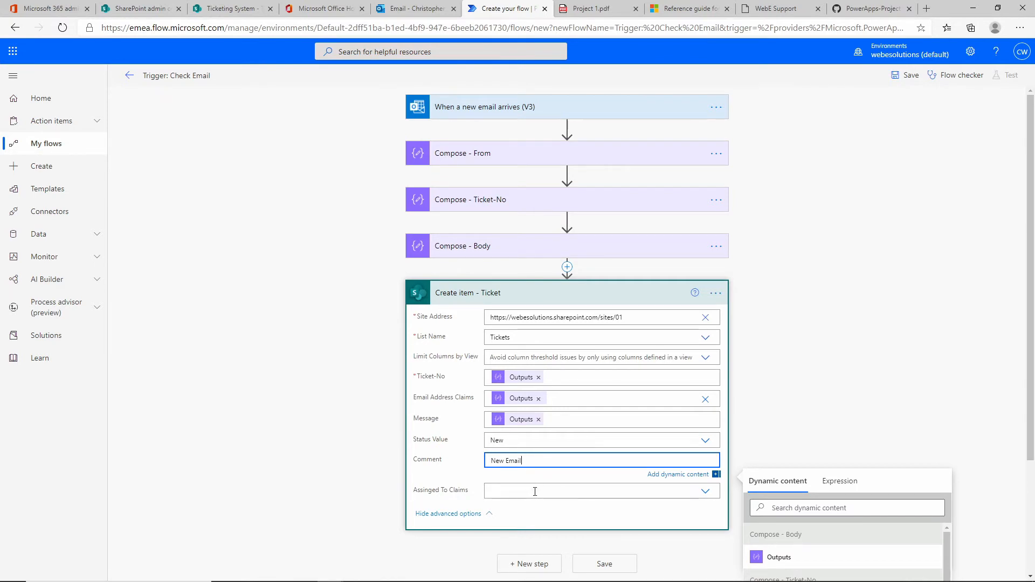
left_click(465, 480)
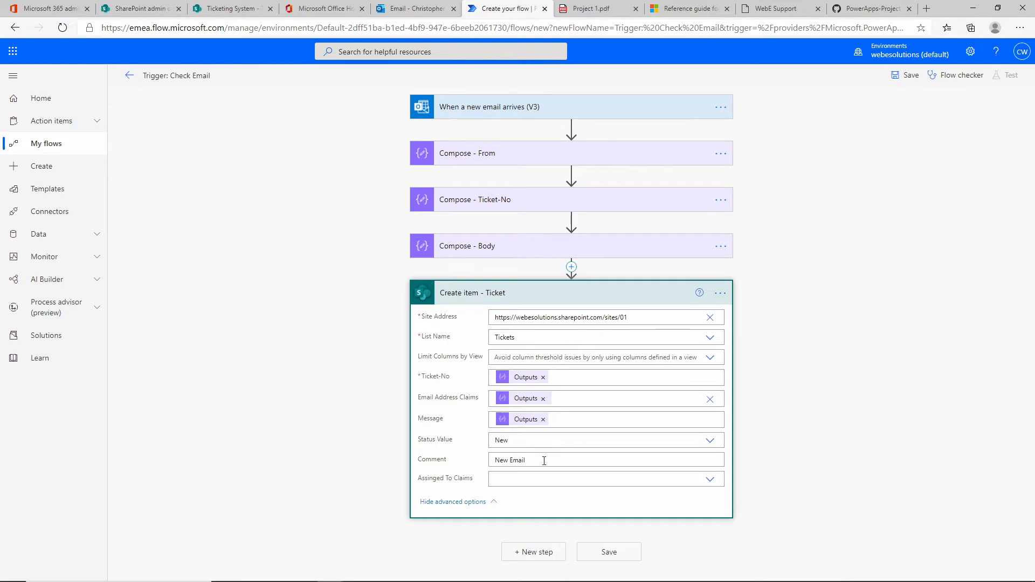
Step: Change the Comment in the Create item - Ticket action to "New Ticket"
left_click(543, 461)
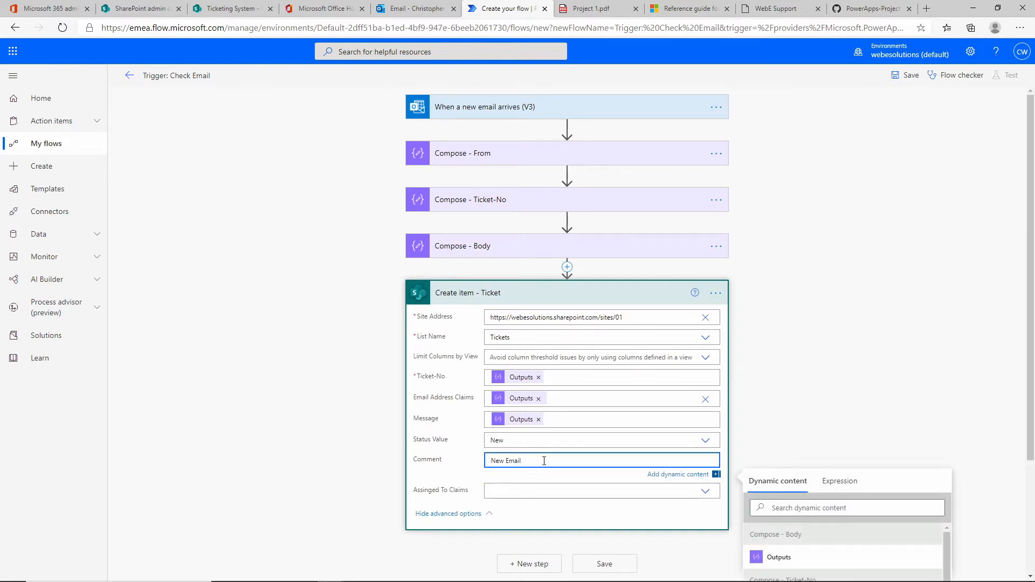
key("BackSpace")
key("BackSpace")
key("BackSpace")
key("BackSpace")
key("BackSpace")
type("Ticket")
Step: Add a Data Operation Compose action after Create item - Ticket and rename it "Compose - Get Item"
left_click(531, 564)
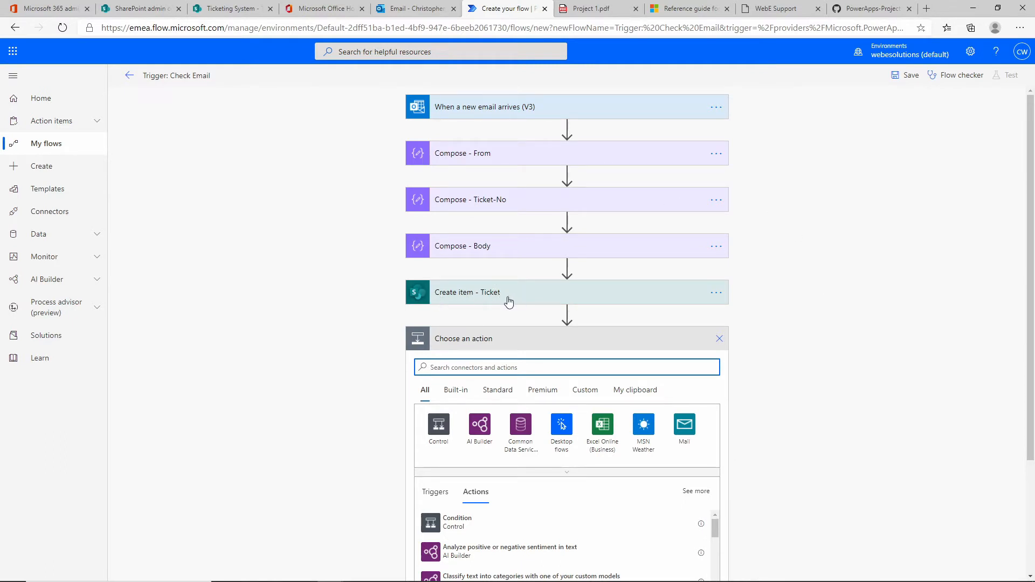
left_click(473, 372)
type("compose")
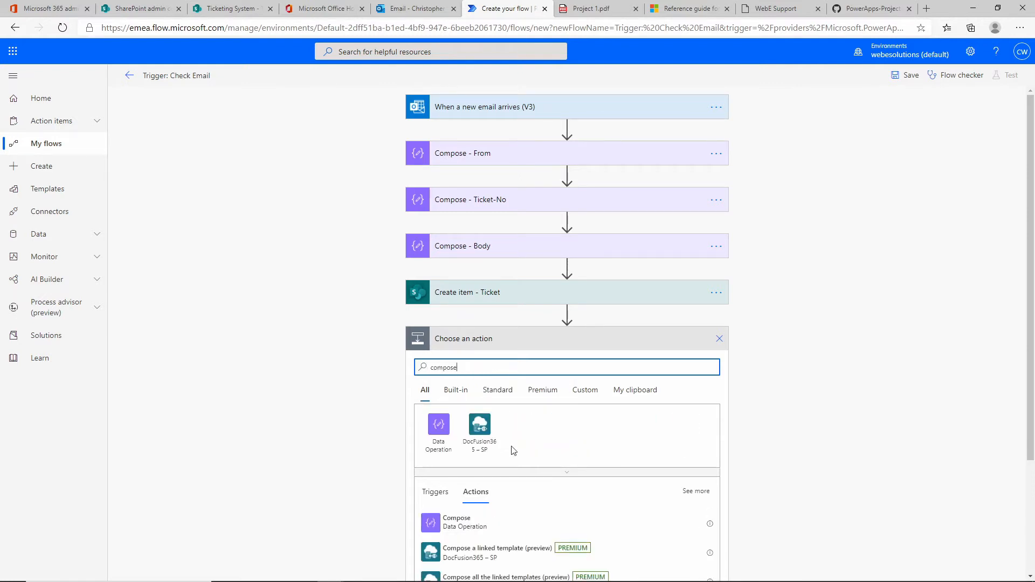
left_click(447, 521)
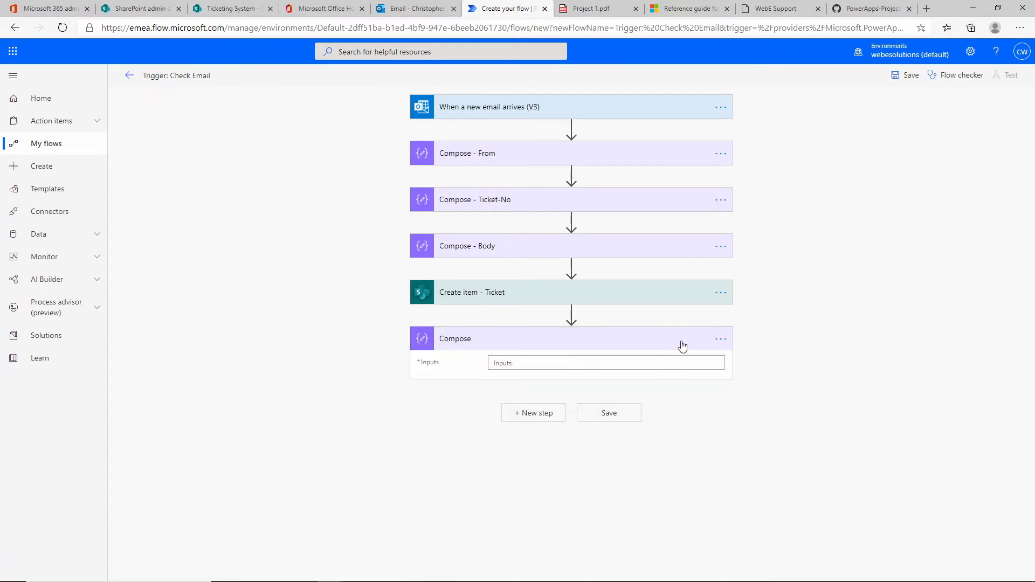
left_click(721, 339)
left_click(769, 357)
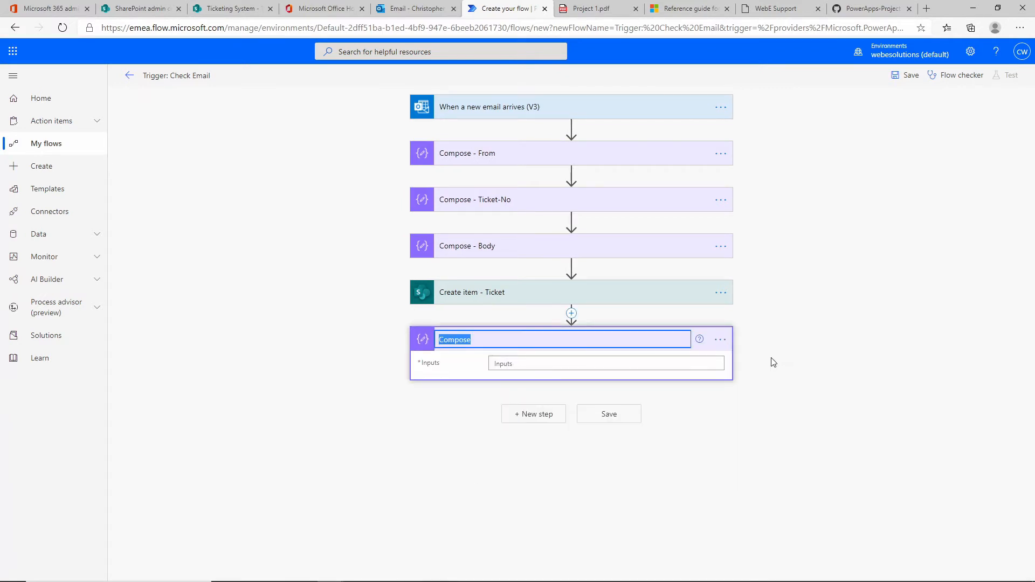
left_click(504, 342)
type("Get ")
type("Get")
Step: Set the Inputs of Compose - Get Item to the Link to item value from Create item - Ticket
left_click(547, 362)
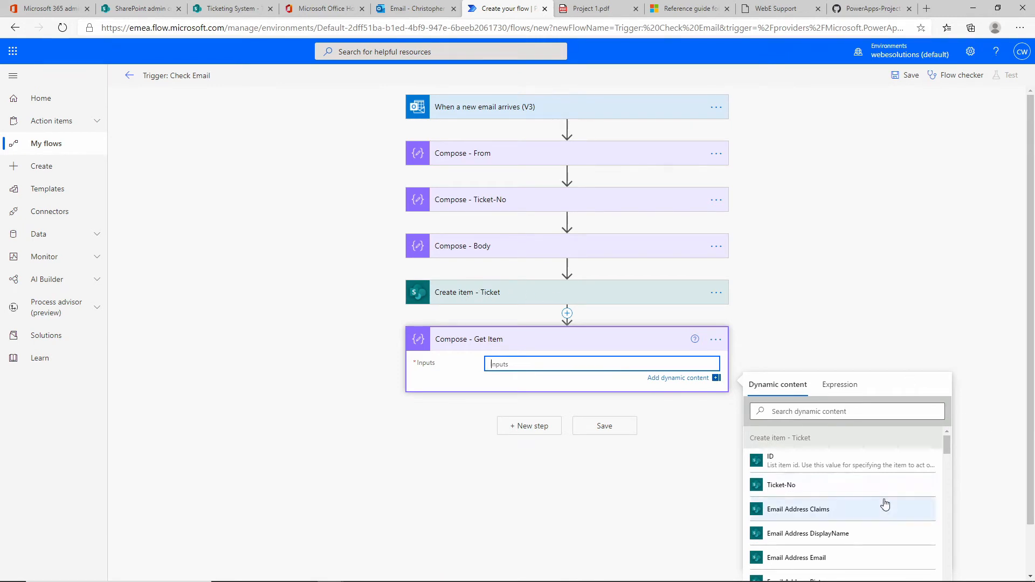
left_click(946, 444)
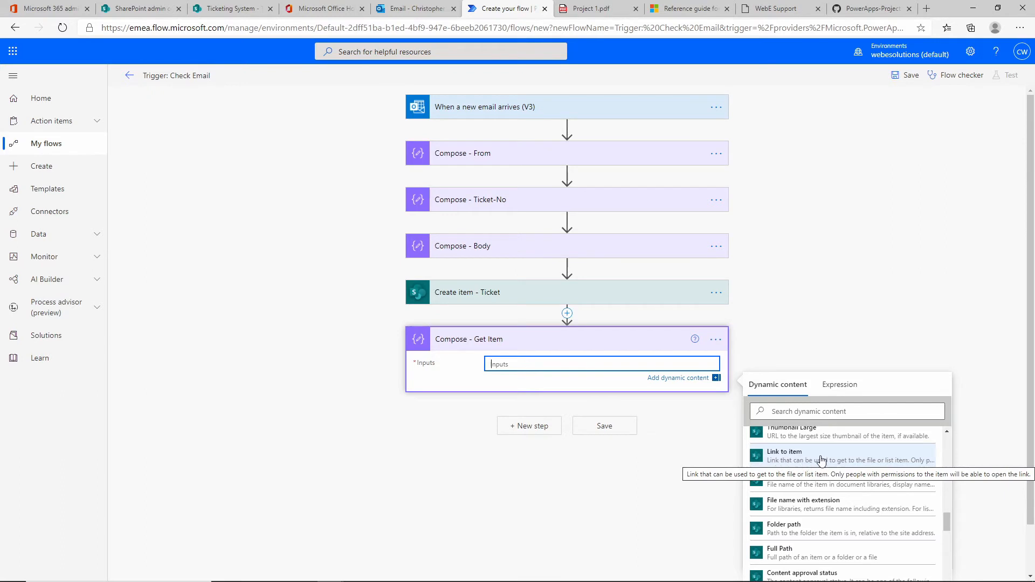
scroll(829, 458, "up", 1)
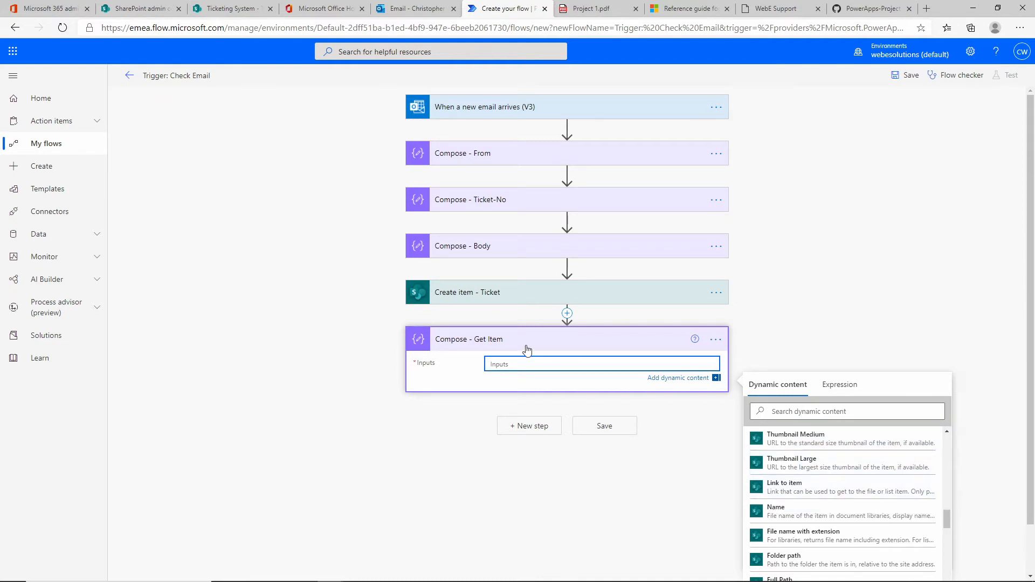
left_click(790, 487)
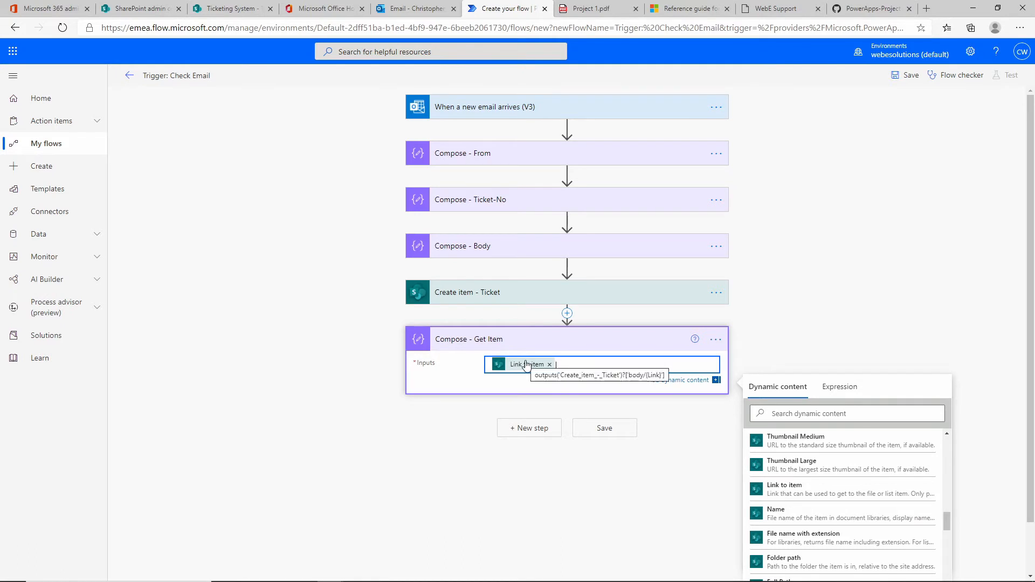
Step: Add the Office 365 Users action Get user profile (V2) after Compose - Get Item
left_click(532, 429)
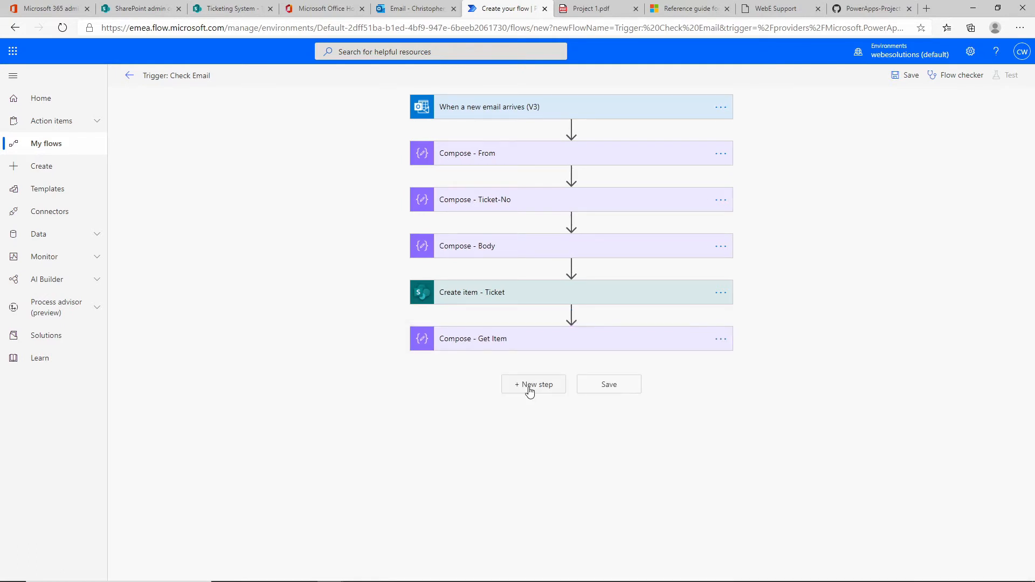
left_click(529, 388)
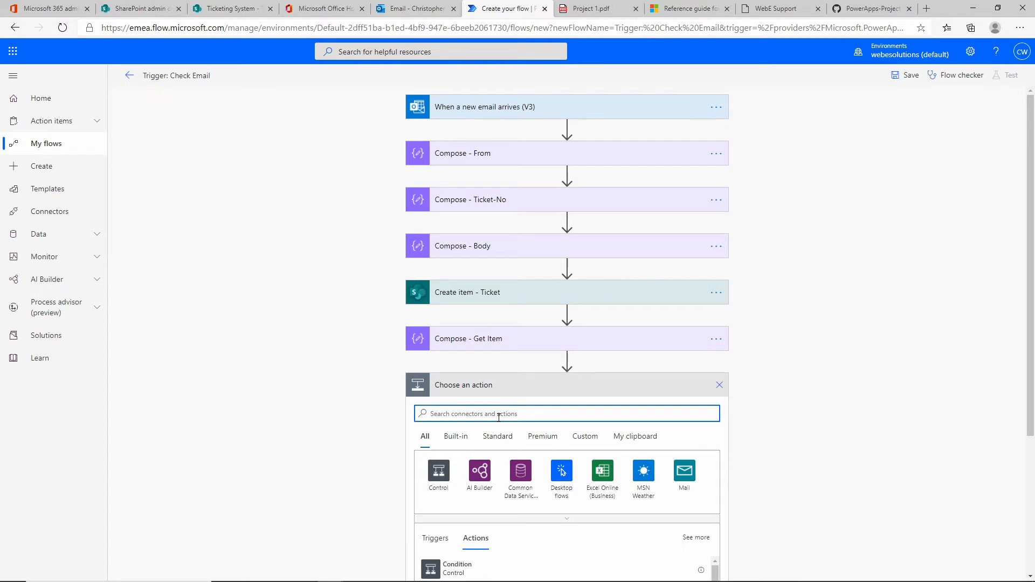
type("Get U")
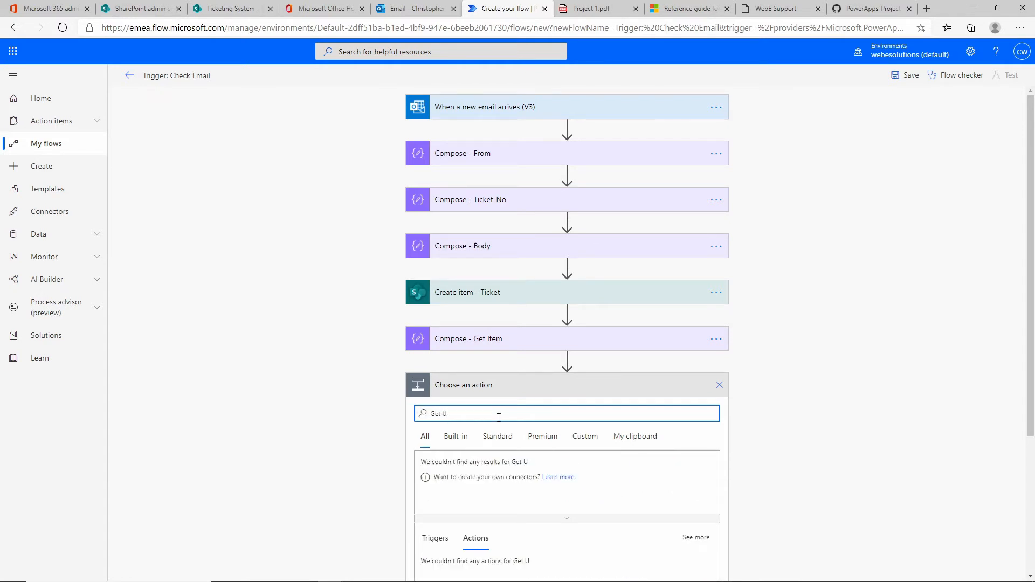
type("ser pro")
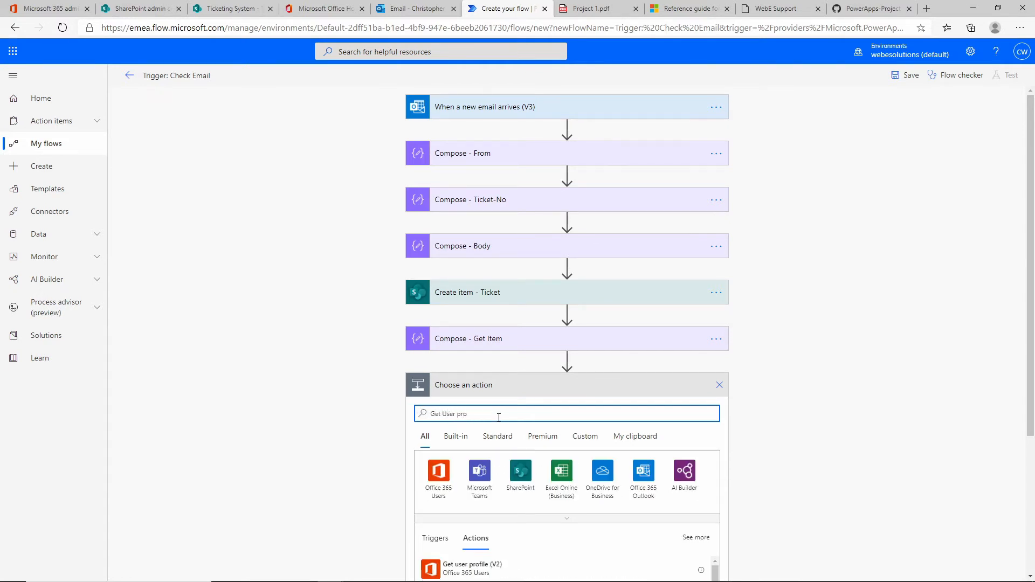
scroll(498, 416, "down", 3)
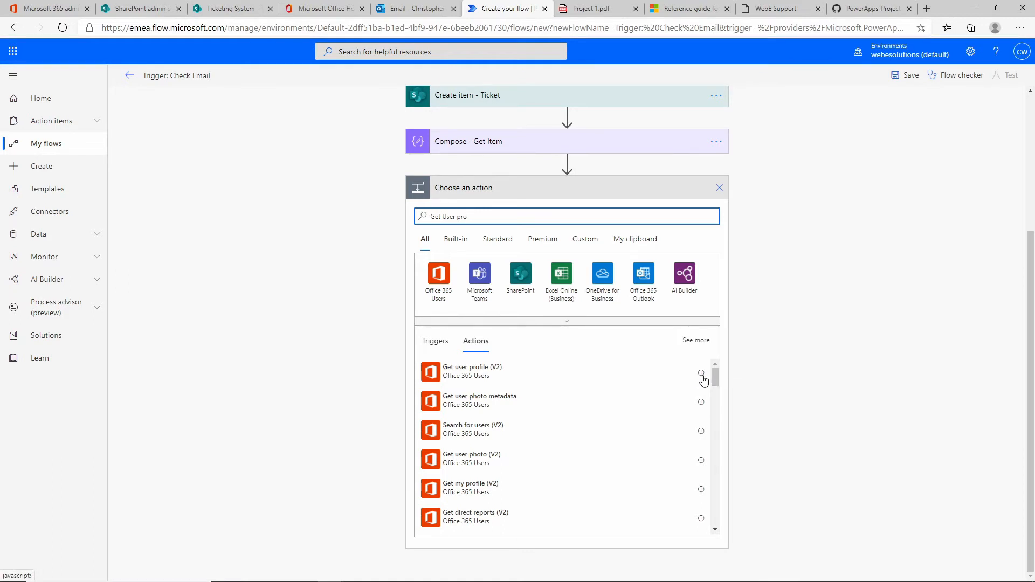
left_click(544, 384)
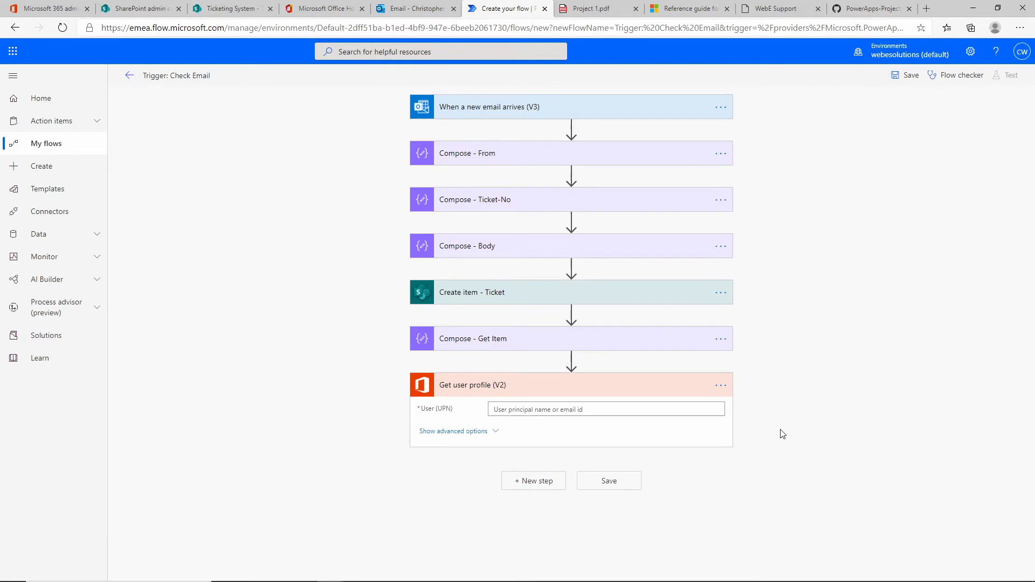
Step: Rename the user profile action to "Get user profile (V2) - User Name"
left_click(721, 386)
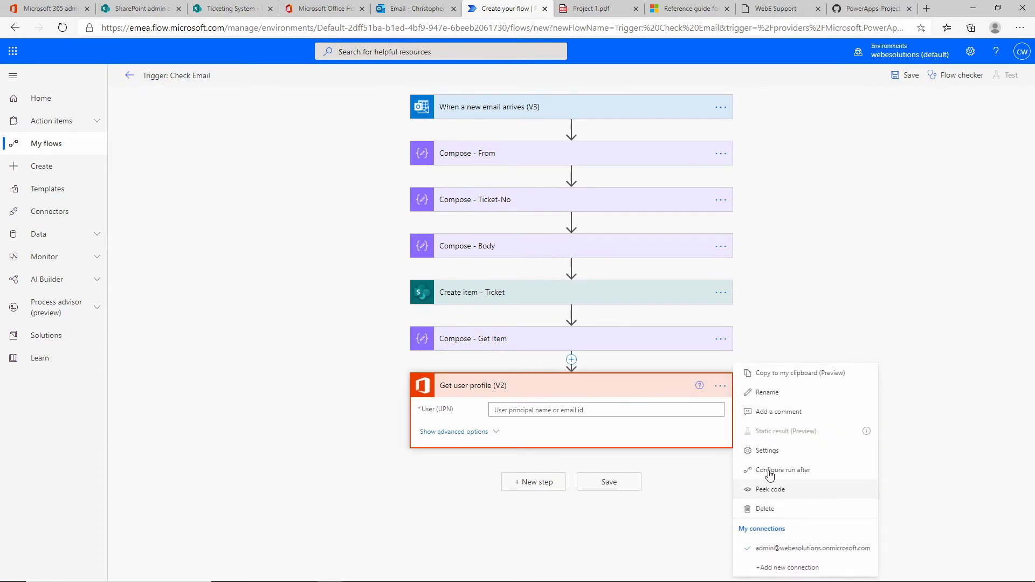
left_click(766, 392)
left_click(527, 385)
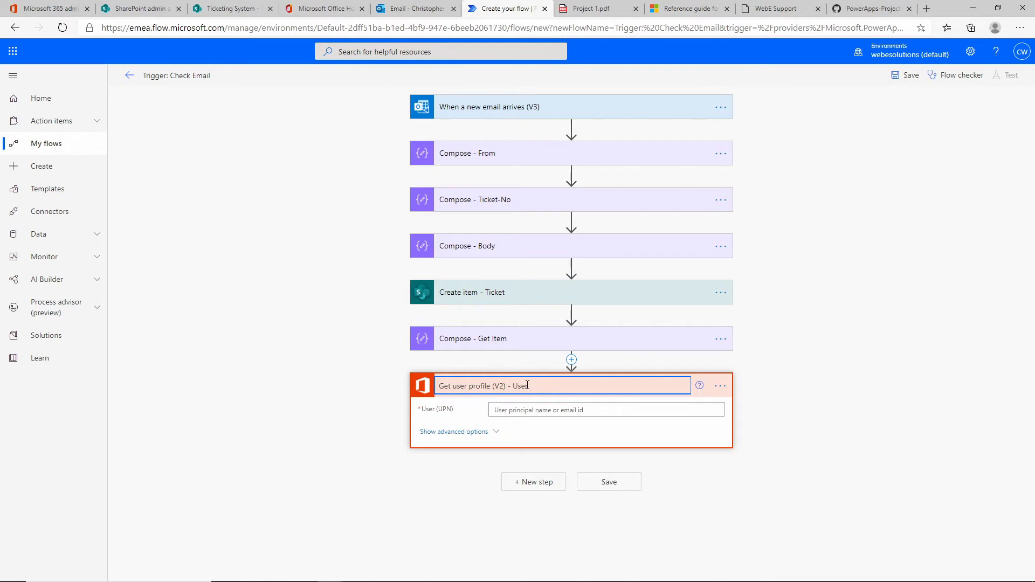
type("- User Name")
Step: Set User (UPN) in the user profile action to the From value of the new email trigger
left_click(513, 407)
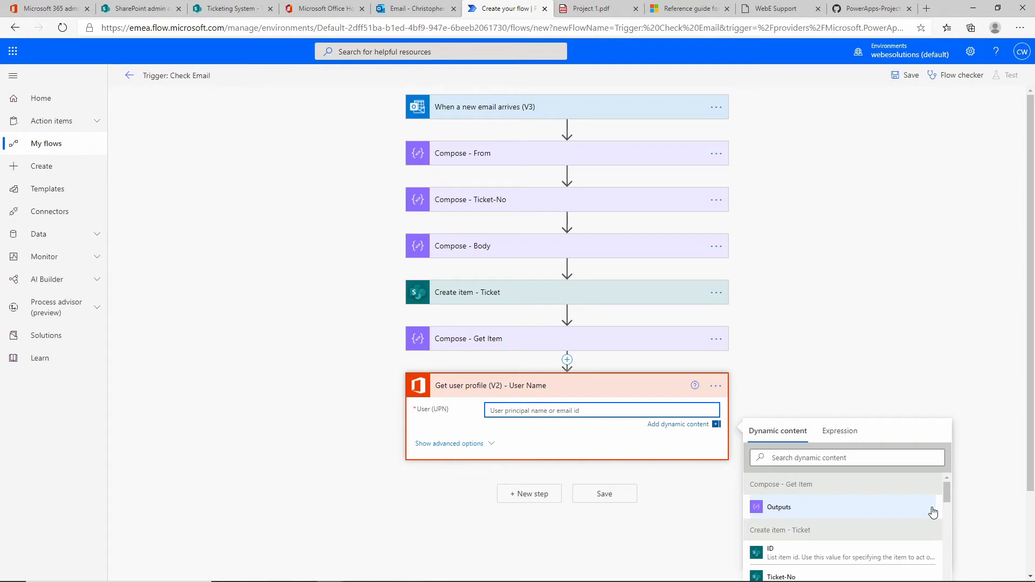
scroll(933, 511, "down", 10)
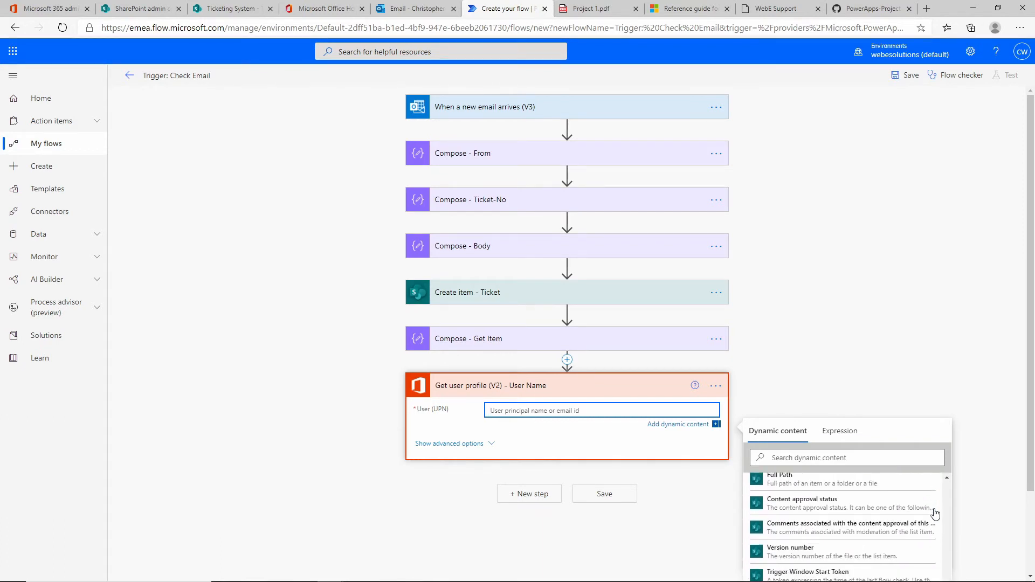
scroll(934, 513, "up", 10)
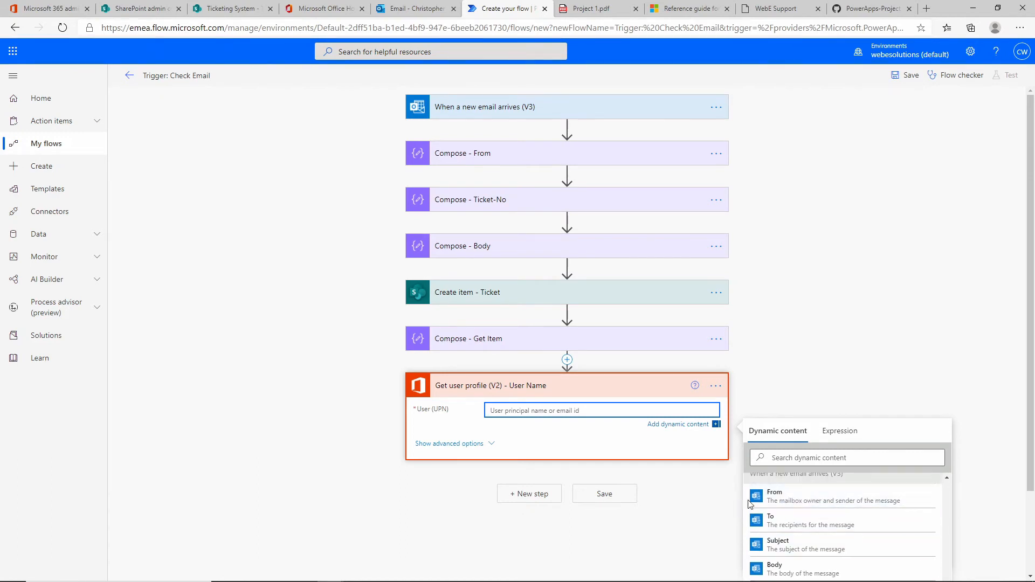
left_click(833, 498)
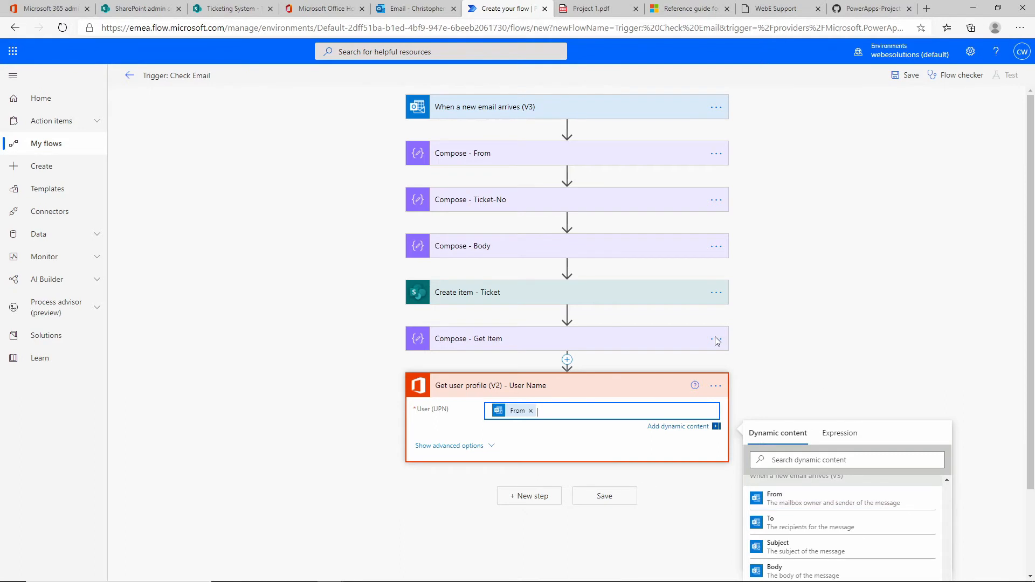
Step: Add the Office 365 Outlook action Send an email (V2) at the end of the flow
left_click(533, 497)
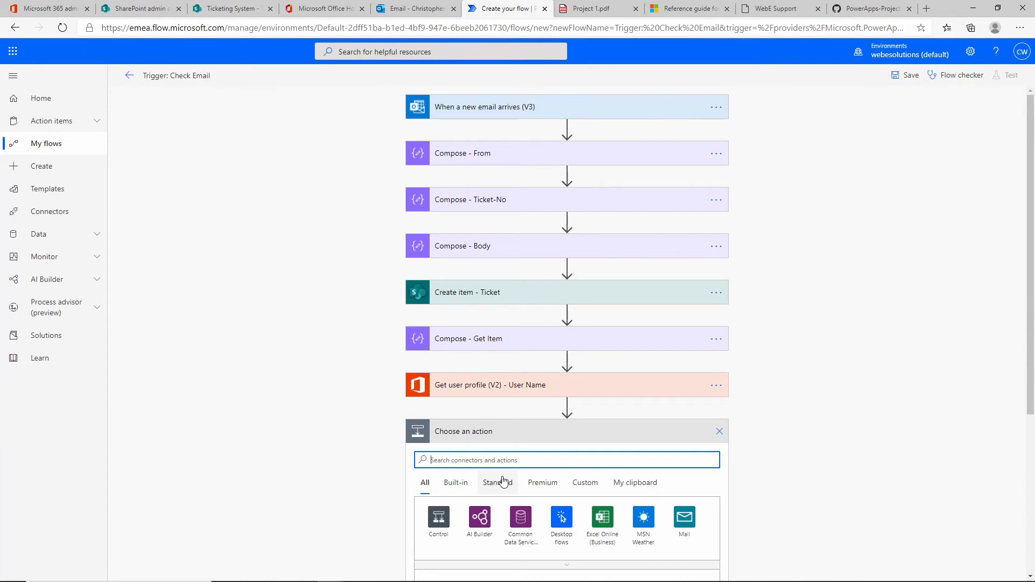
type("Send Email")
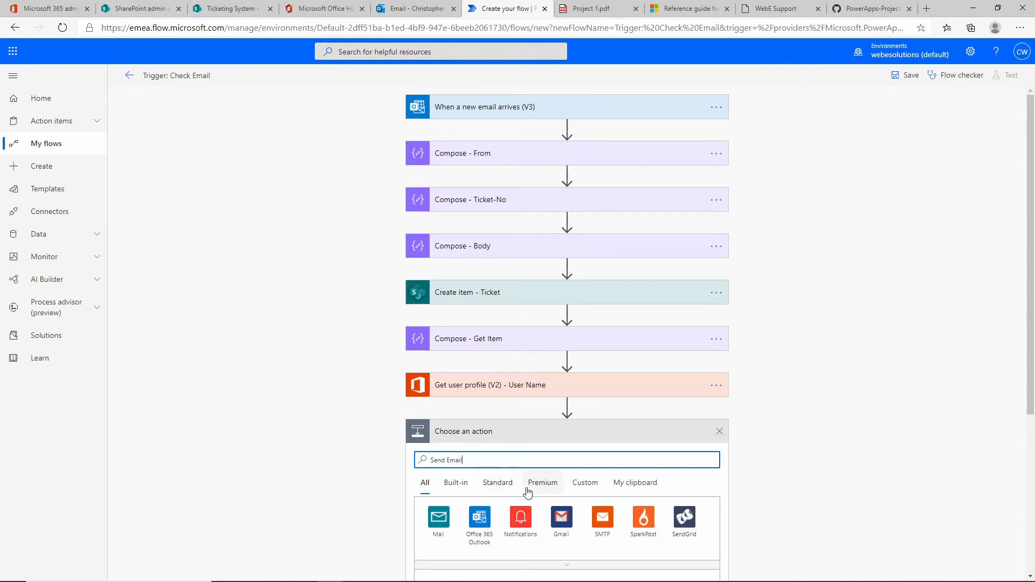
scroll(728, 413, "down", 5)
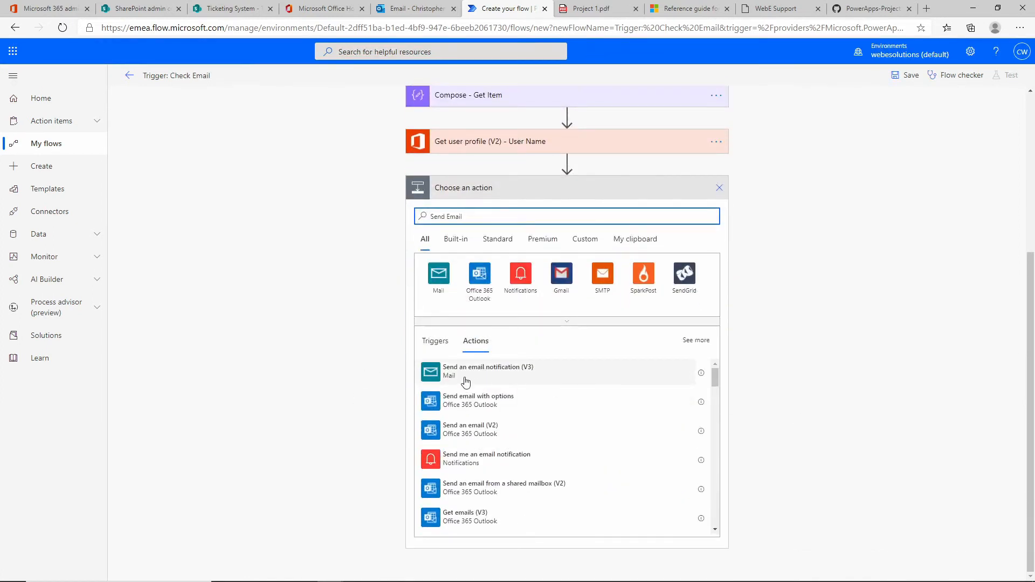
left_click(487, 436)
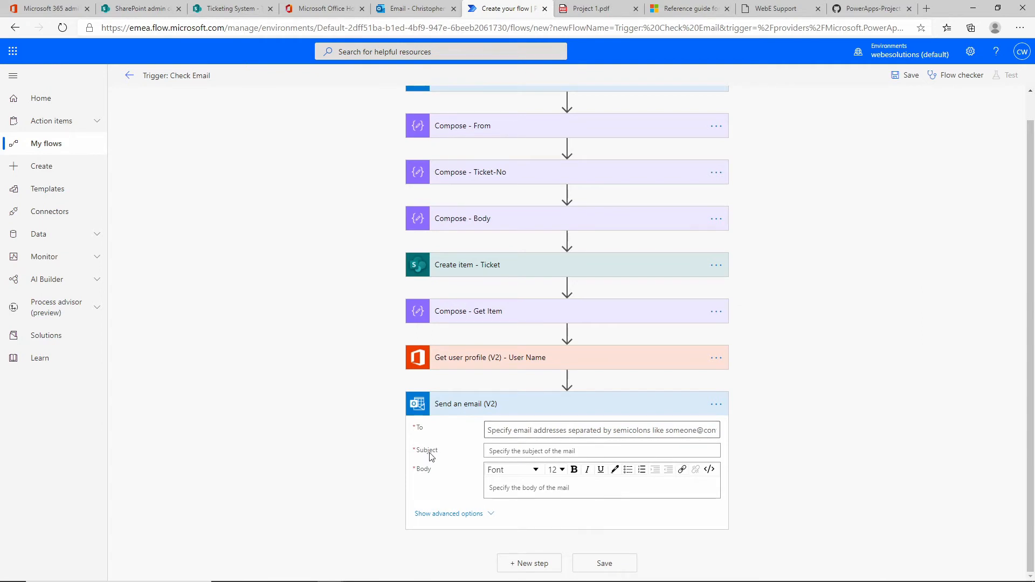
Step: Fill the email action's To with an Outputs value of the Compose actions as dynamic content
left_click(505, 429)
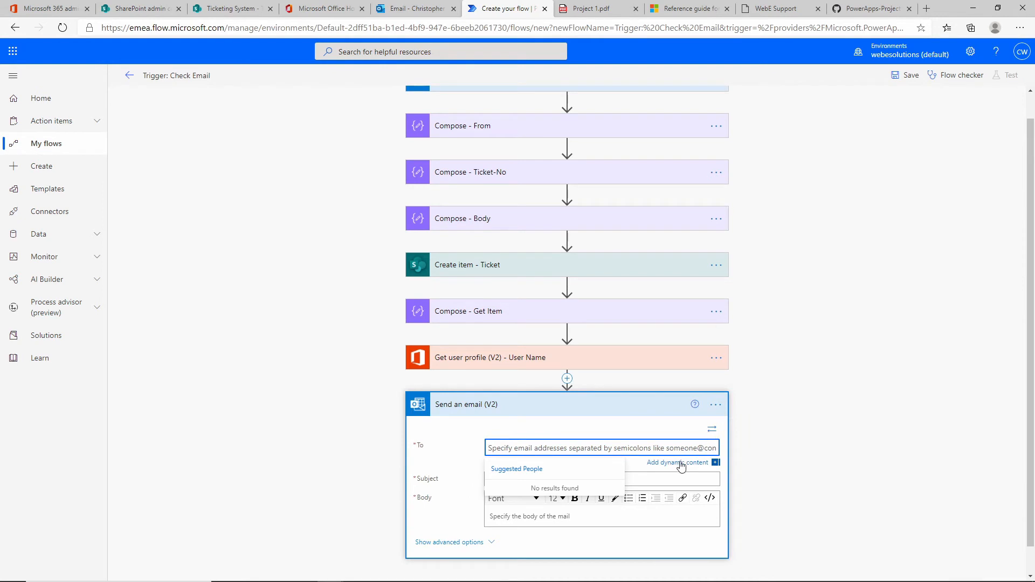
left_click(668, 463)
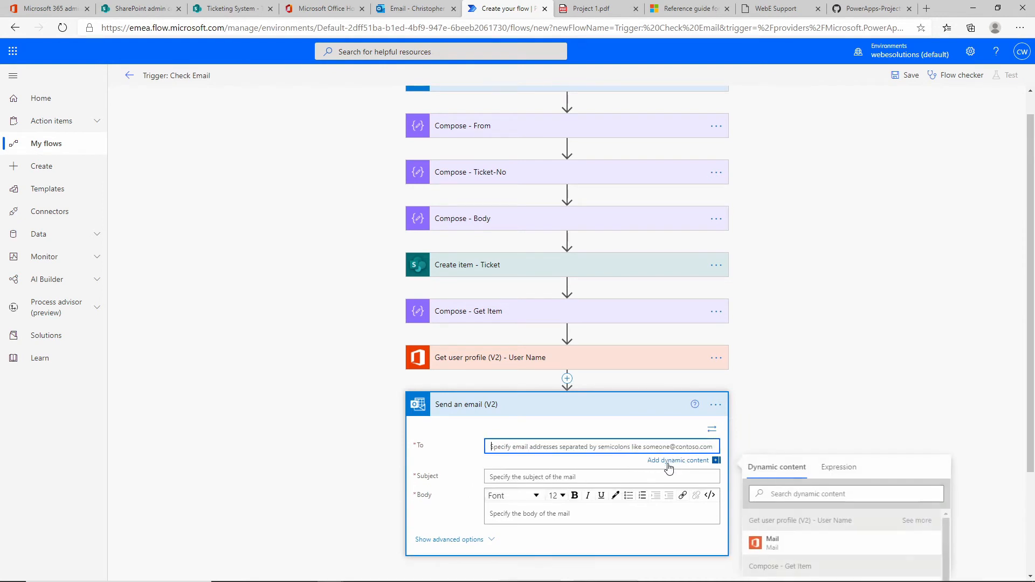
scroll(855, 370, "down", 3)
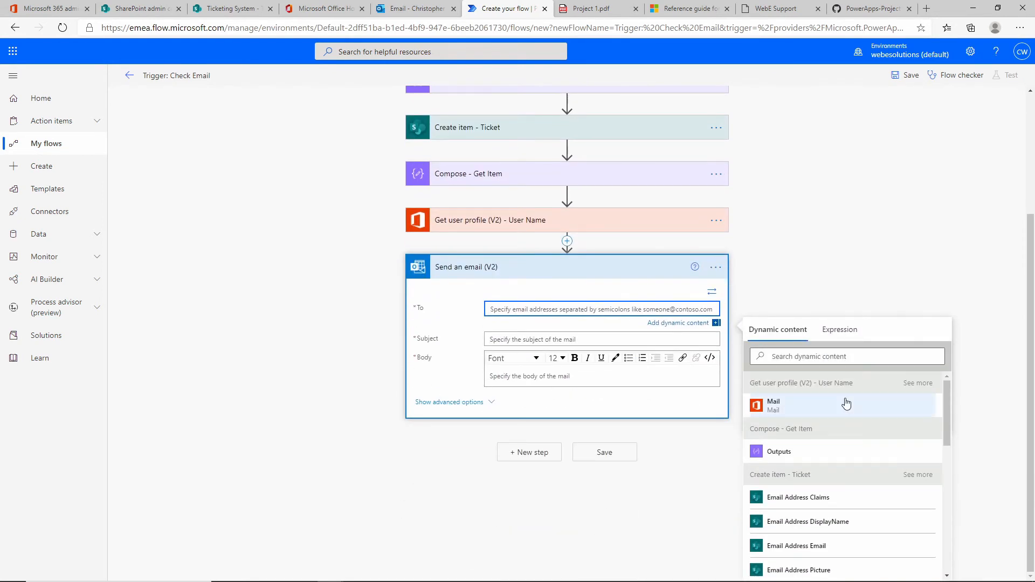
scroll(850, 462, "down", 3)
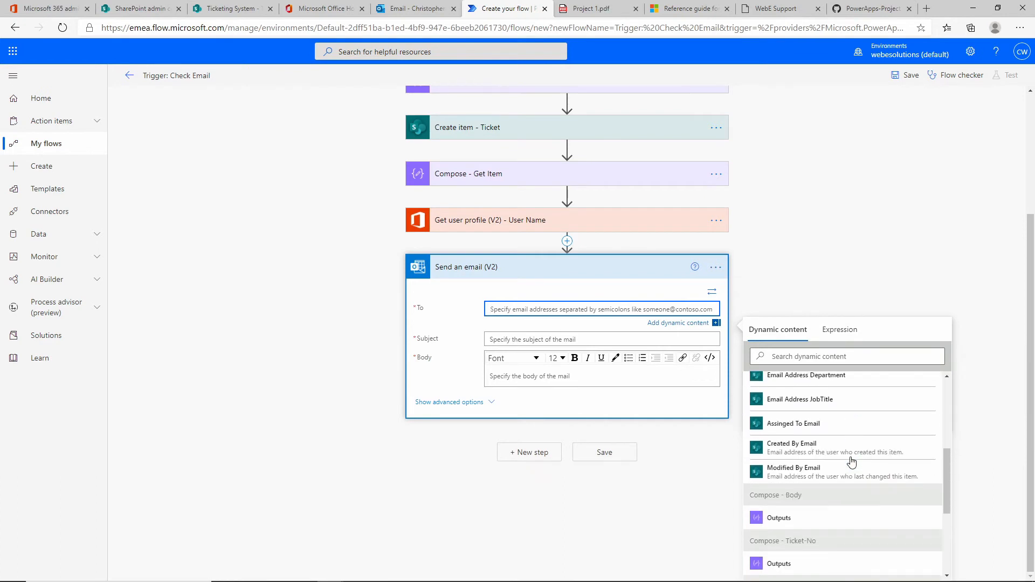
scroll(850, 462, "down", 3)
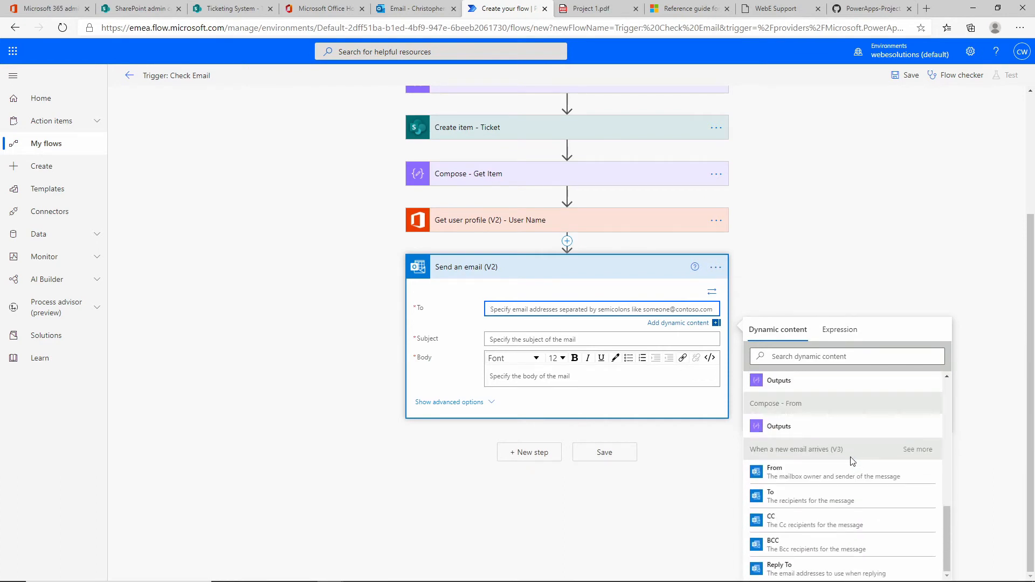
scroll(851, 464, "up", 2)
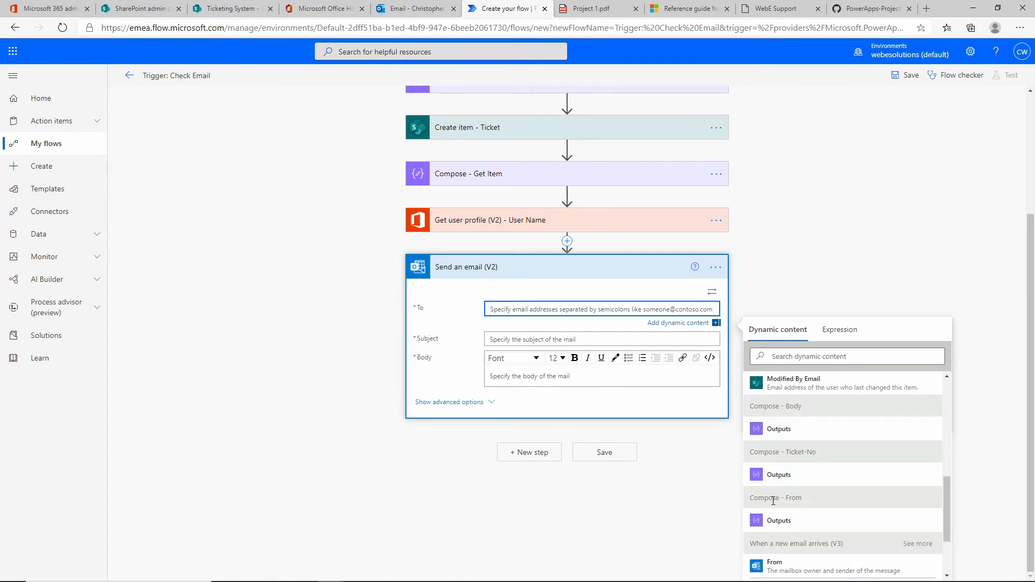
left_click(776, 474)
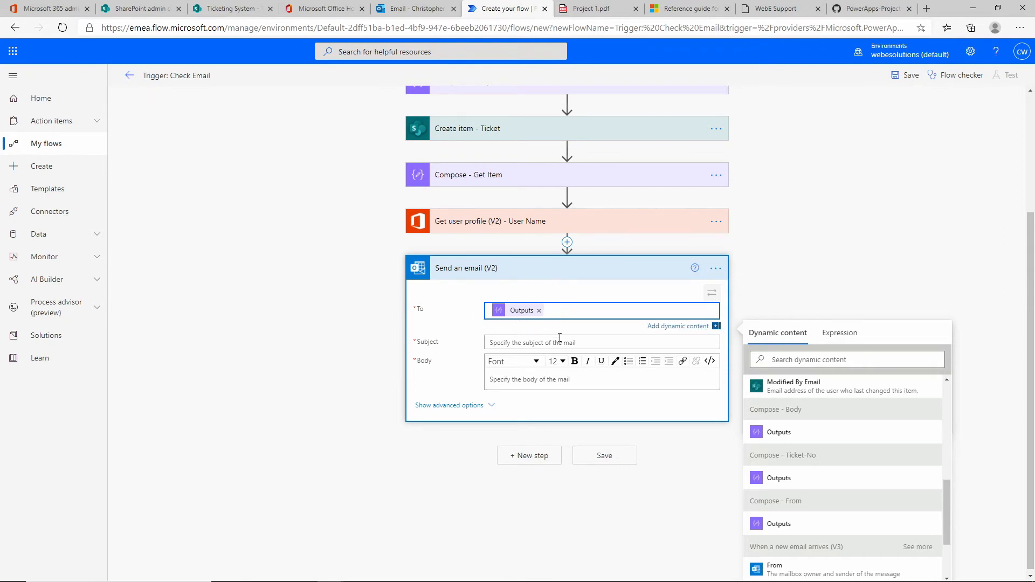
Step: Set the email's Subject to "Support" followed by the Outputs value of Compose - Ticket-No
left_click(522, 342)
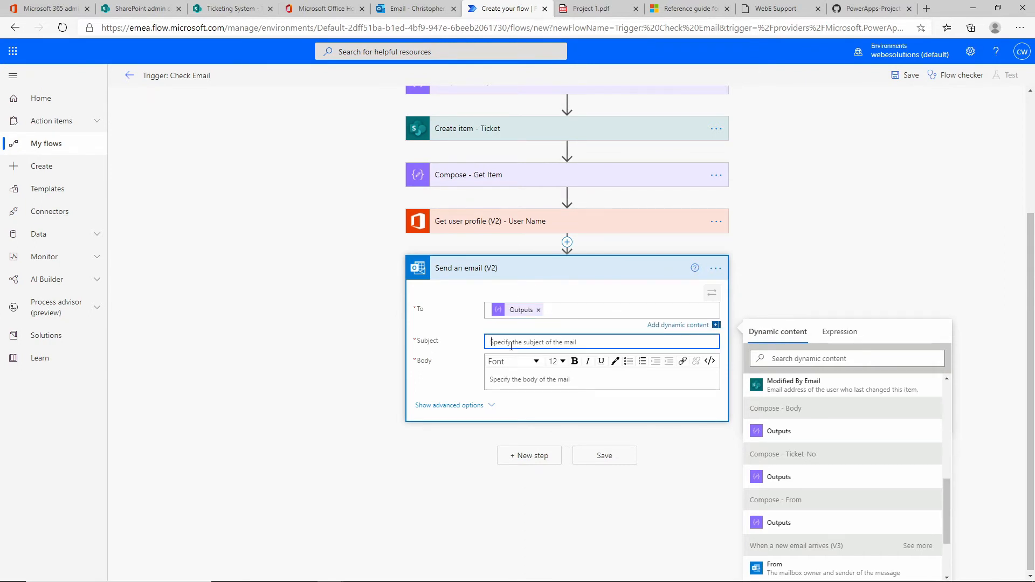
type("Support")
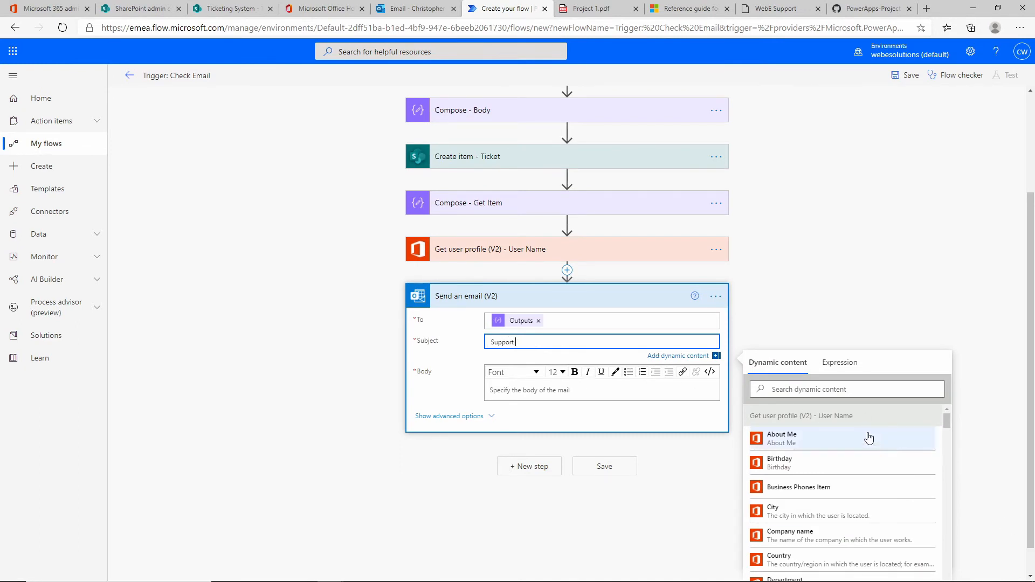
scroll(869, 438, "down", 8)
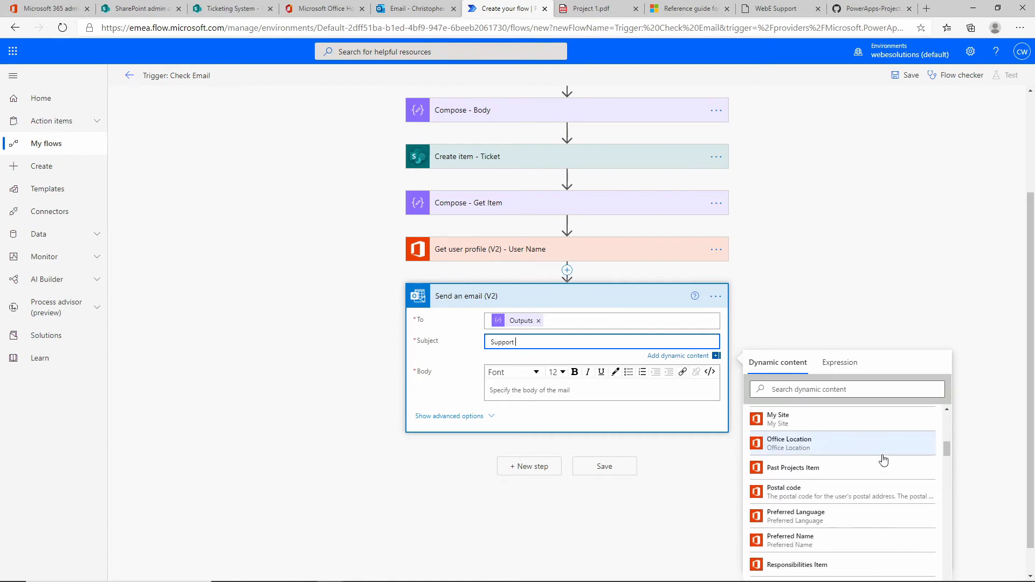
scroll(883, 459, "down", 10)
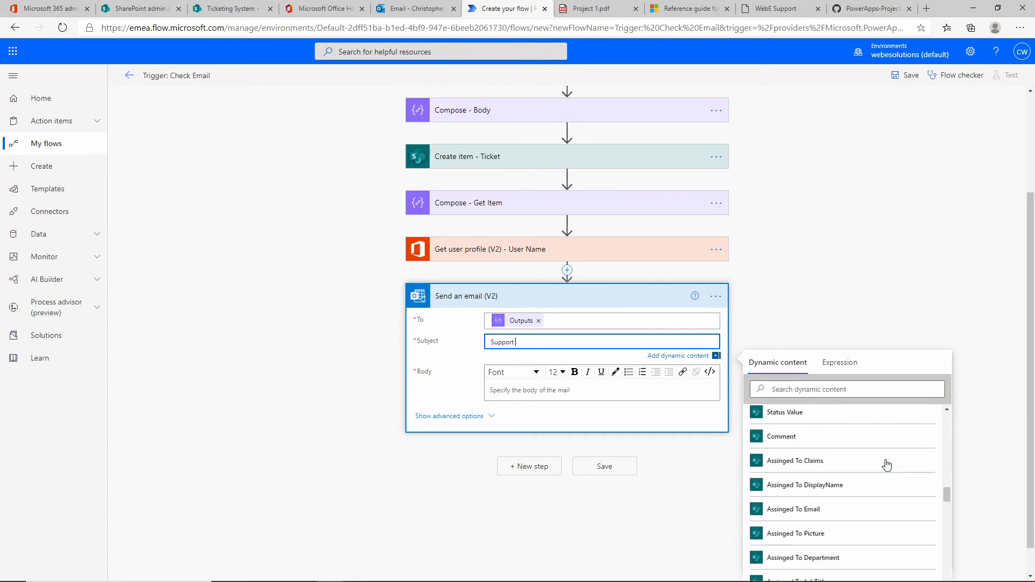
scroll(886, 465, "down", 12)
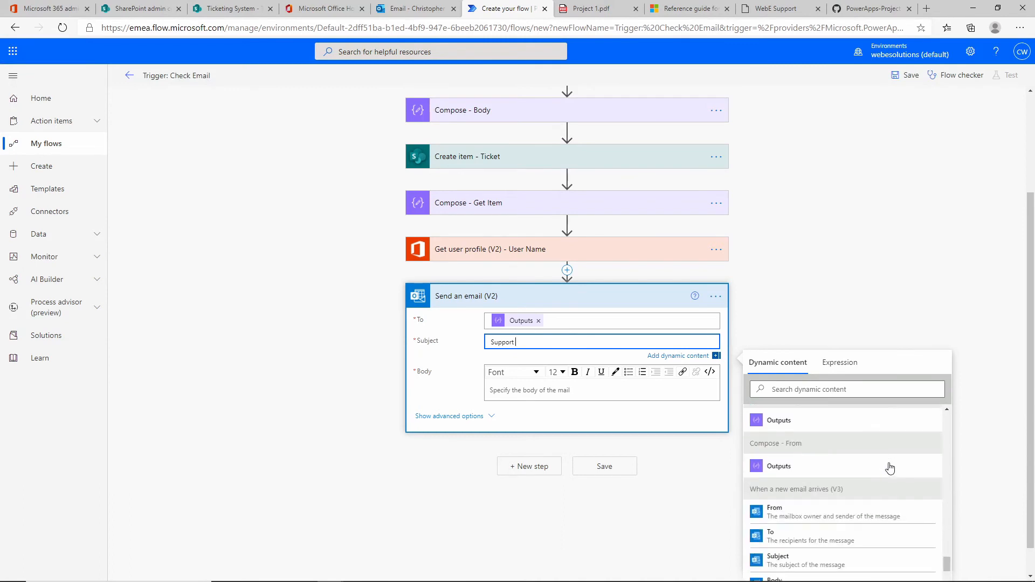
scroll(889, 464, "up", 3)
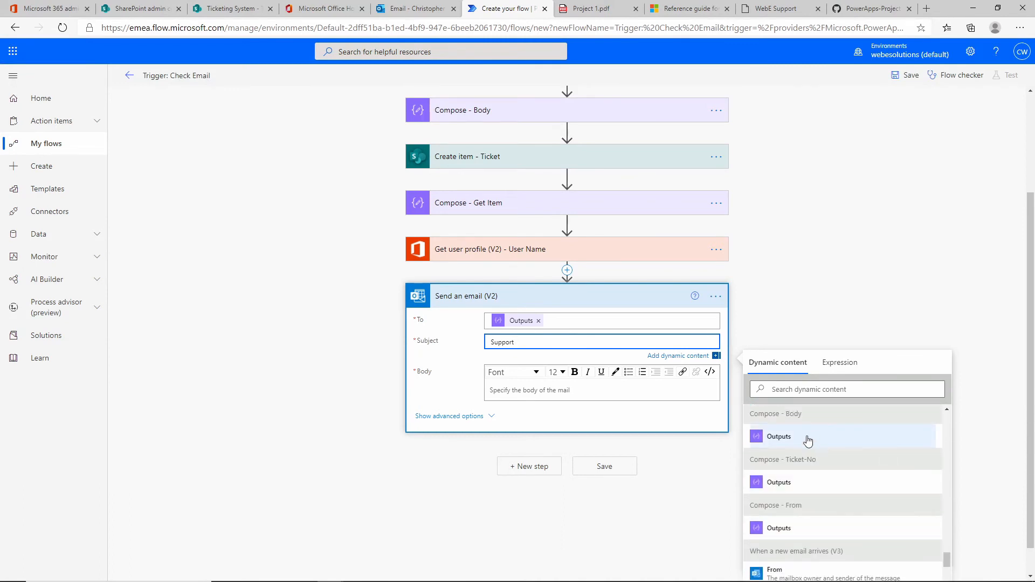
left_click(810, 483)
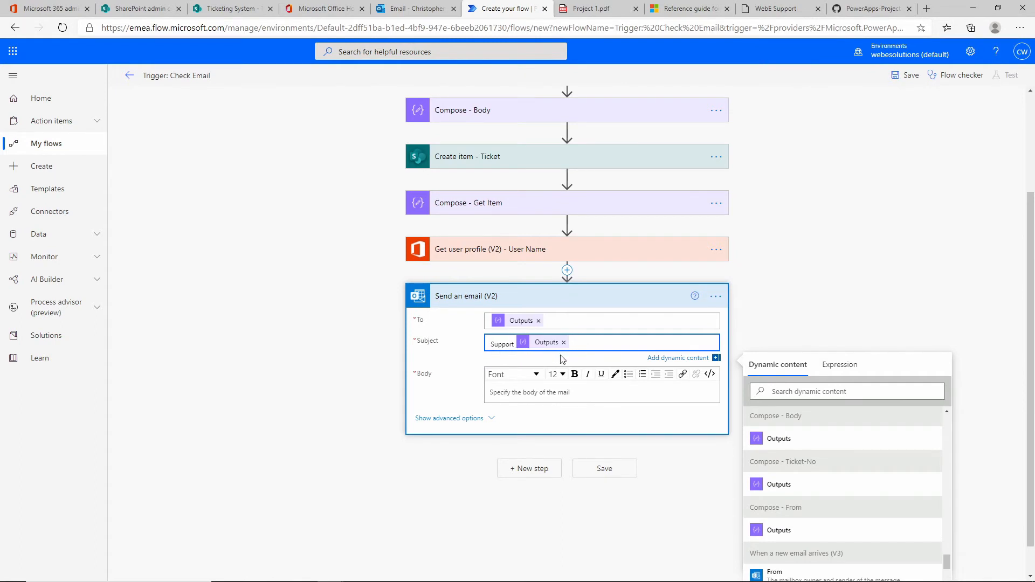
Step: Examine the "Enter Display Name" and "****Enter Code Here****" placeholders on the WebE Support email template page
left_click(540, 389)
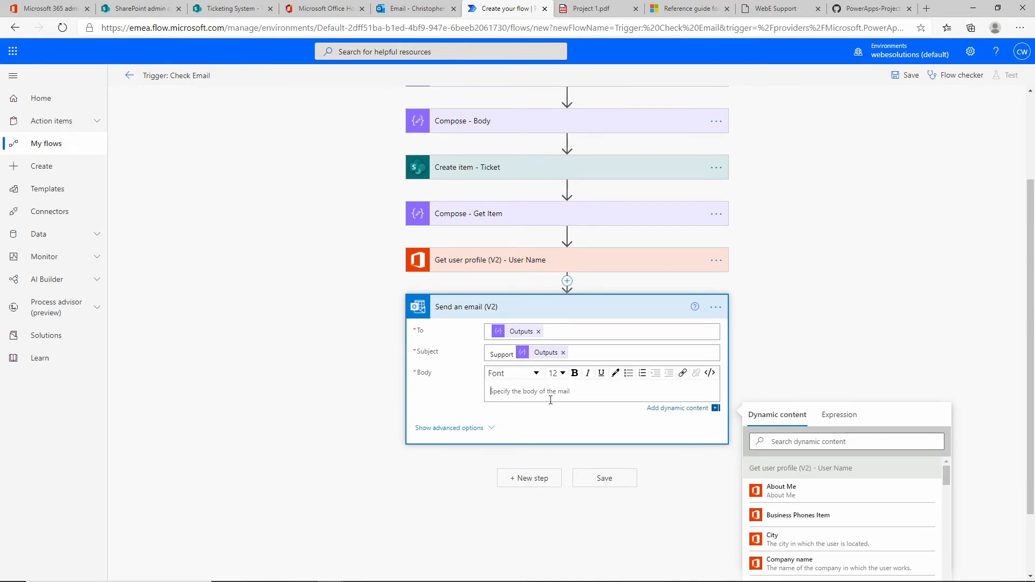
left_click(775, 10)
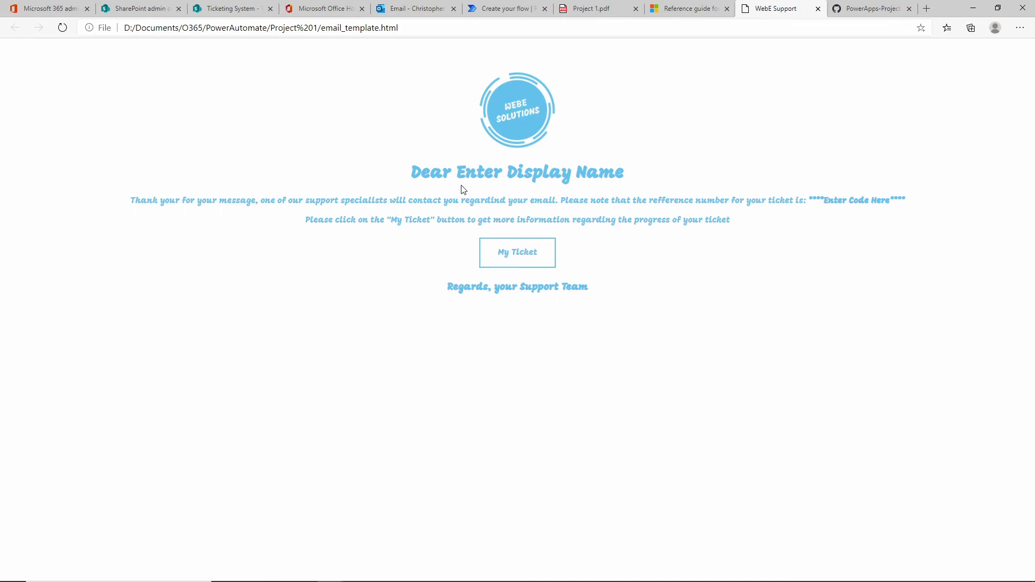
left_click_drag(460, 171, 649, 171)
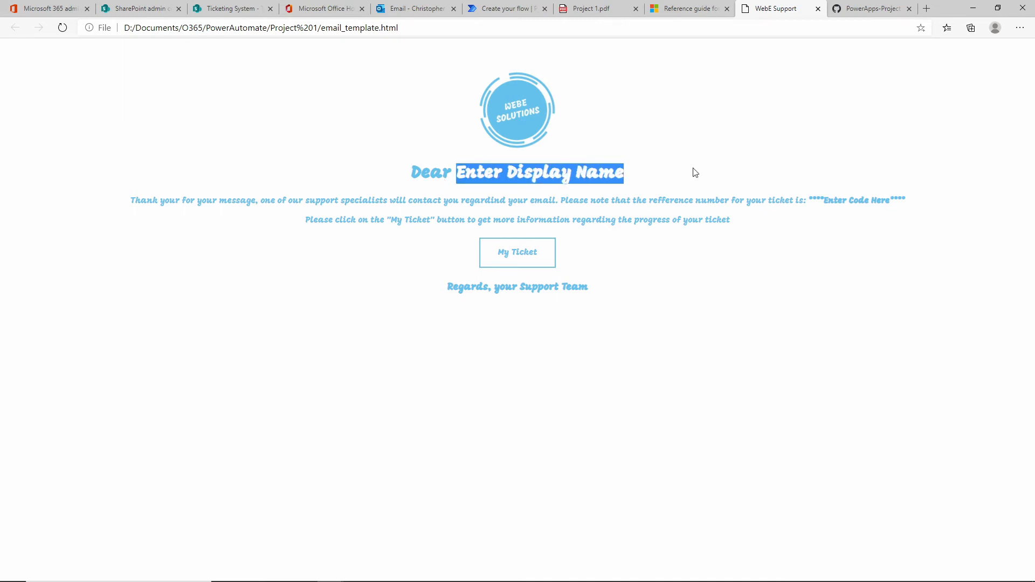
left_click(205, 238)
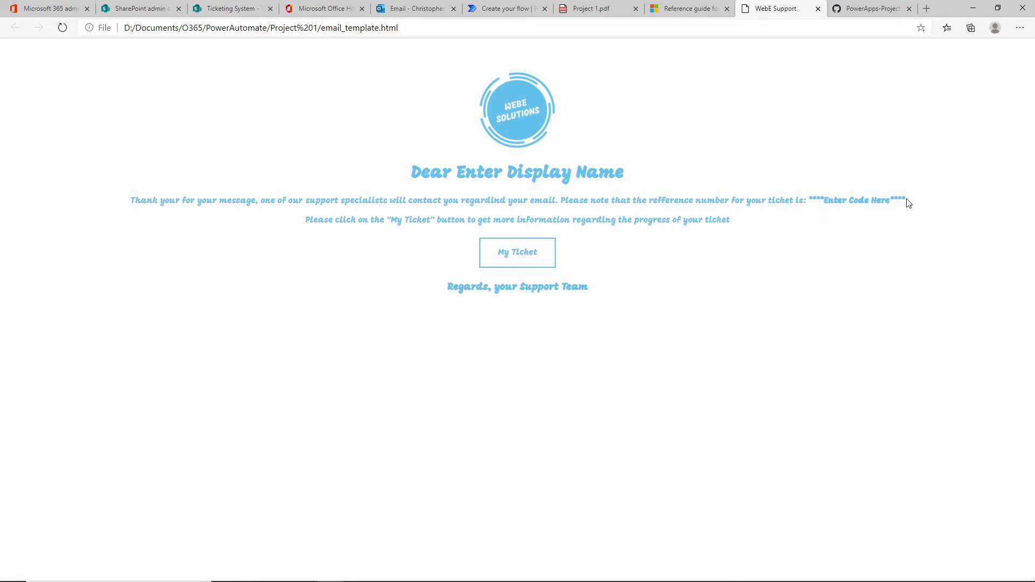
left_click_drag(906, 201, 810, 202)
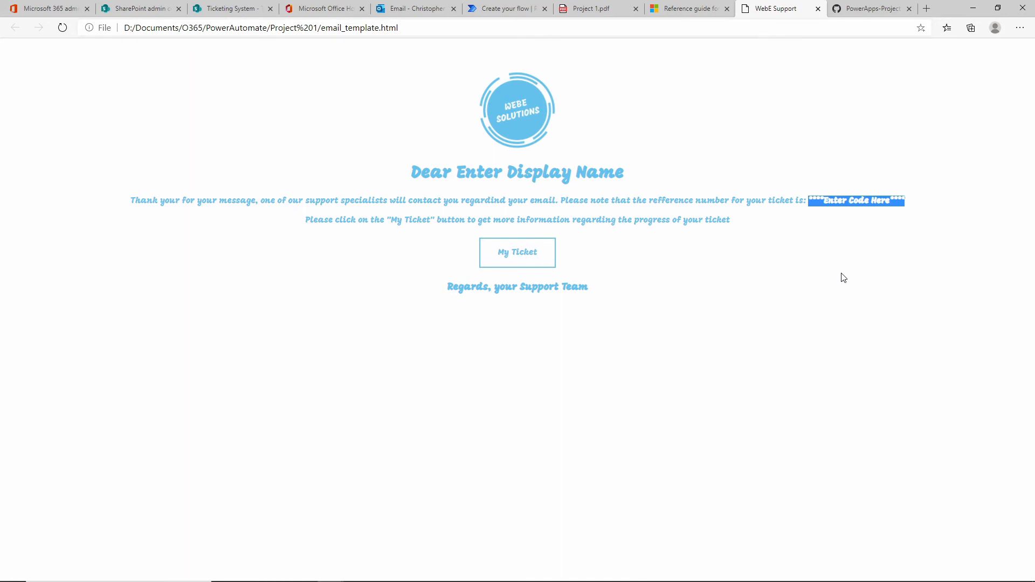
Step: Copy the entire HTML source of PowerApps_Project1.html from the GitHub repository PowerApps-Project1
left_click(854, 12)
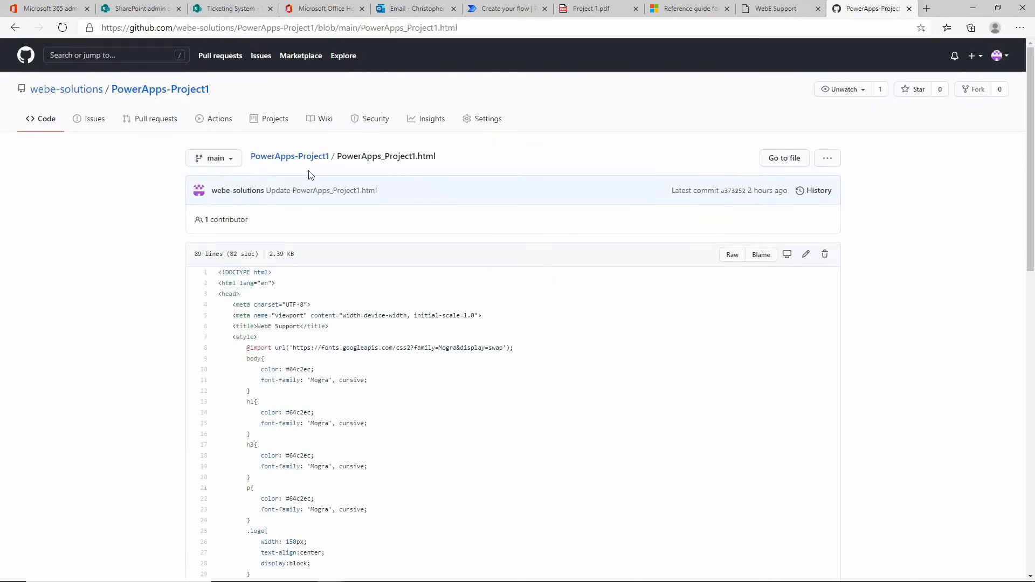
scroll(555, 432, "down", 9)
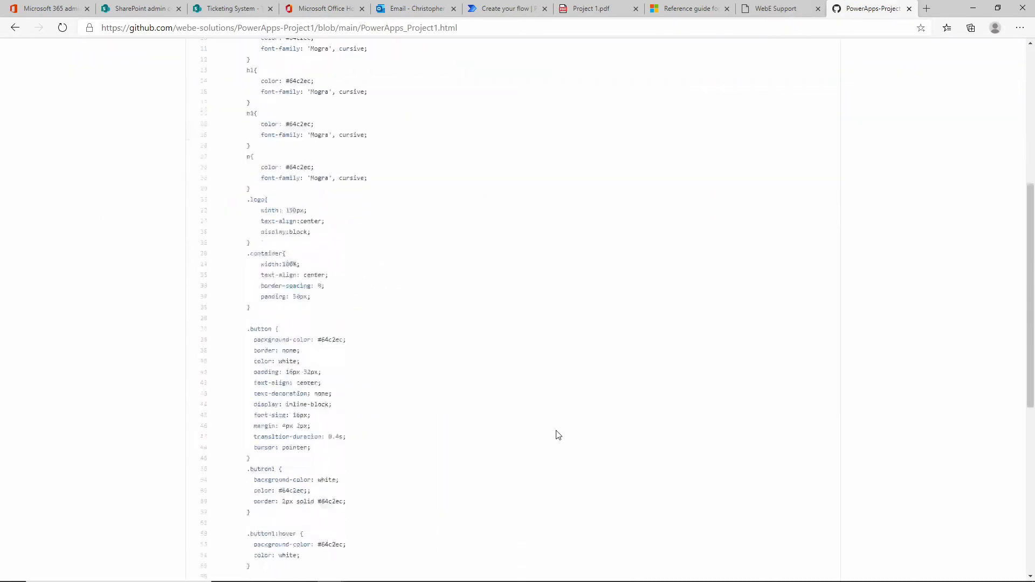
scroll(556, 430, "down", 5)
scroll(556, 430, "up", 15)
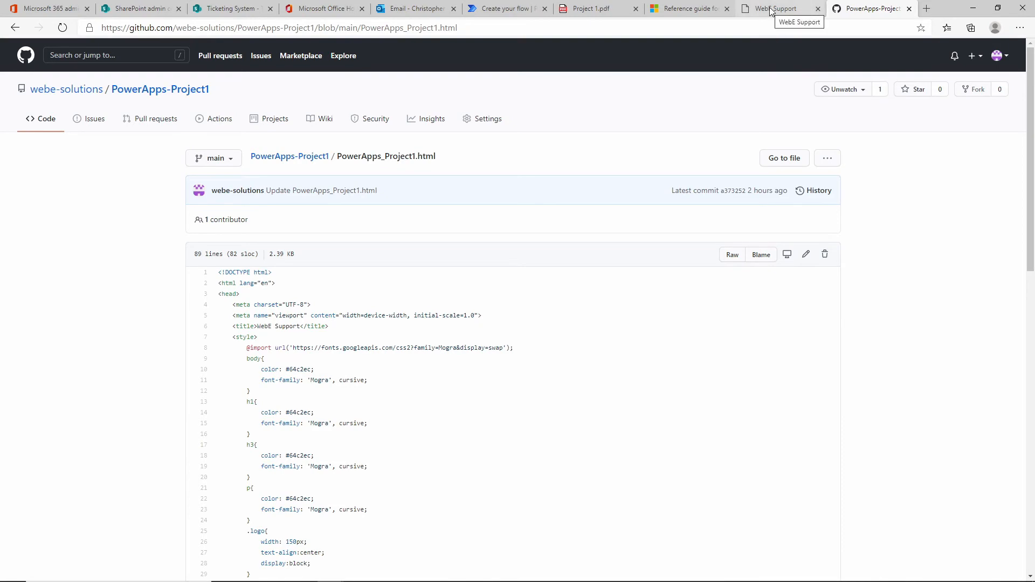
key("ctrl+a")
scroll(292, 186, "down", 3)
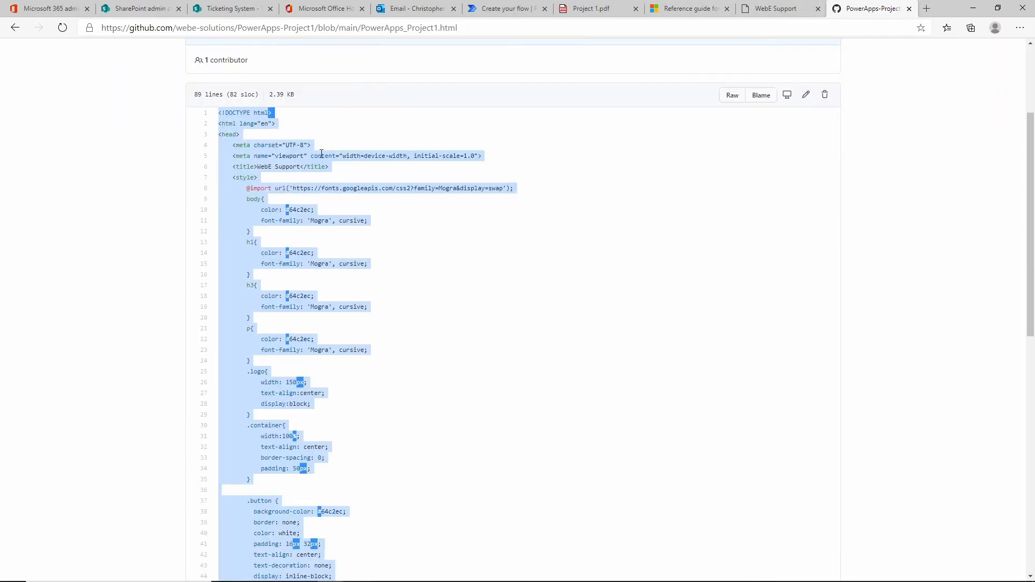
Step: Replace the email action's Body with the copied HTML template in code view, clearing the default paragraph markup
left_click(495, 10)
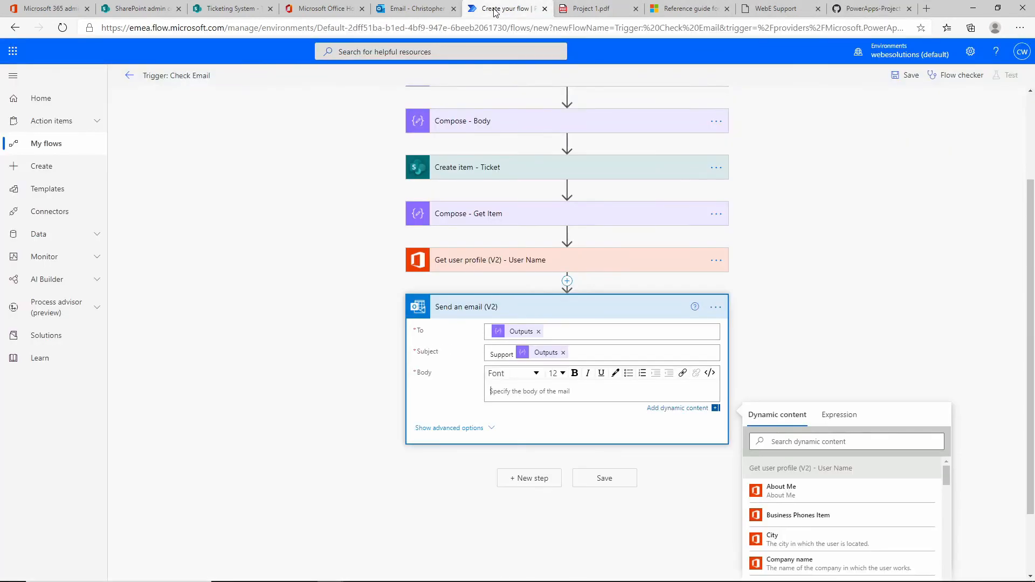
left_click(673, 387)
left_click(710, 380)
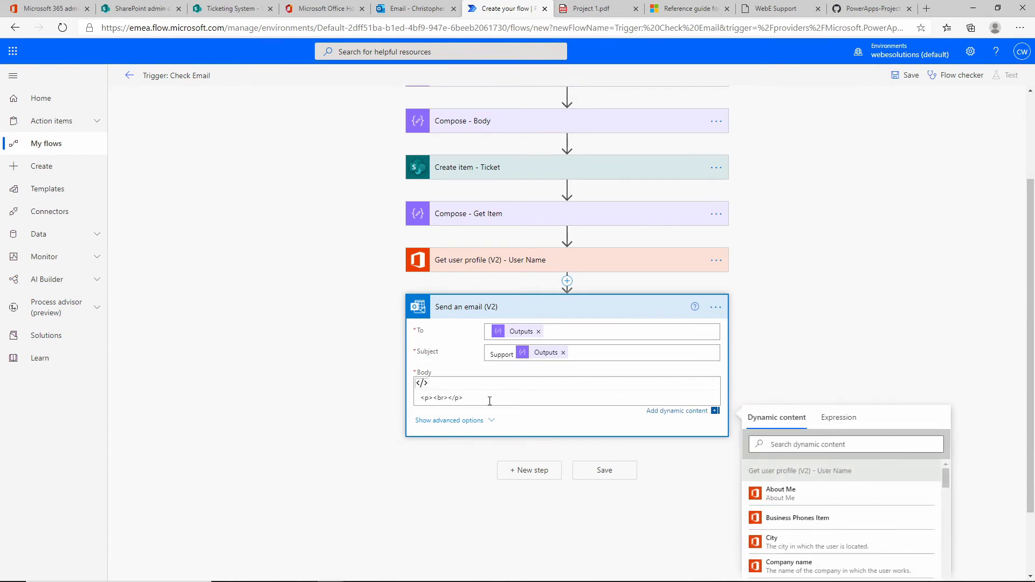
left_click_drag(489, 397, 394, 398)
key("BackSpace")
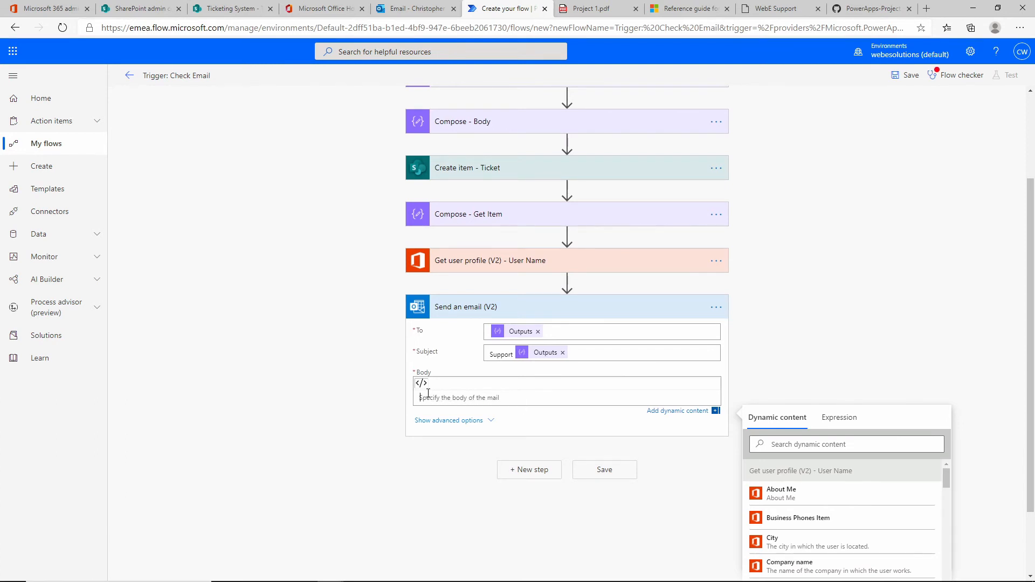
key("ctrl+v")
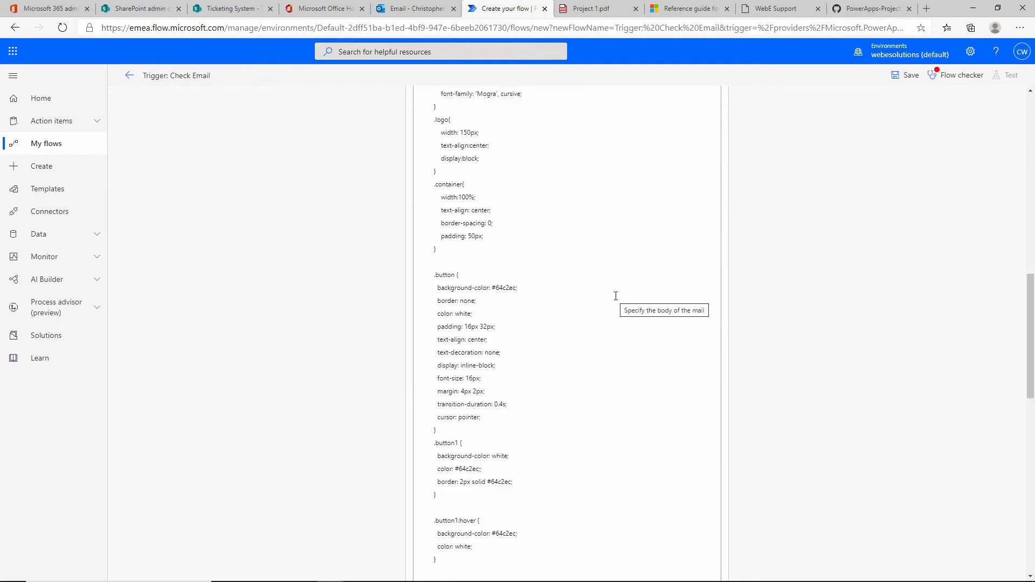
Step: Delete the "Enter Display Name" placeholder after "Dear" in the heading of the email body's HTML
scroll(614, 293, "up", 8)
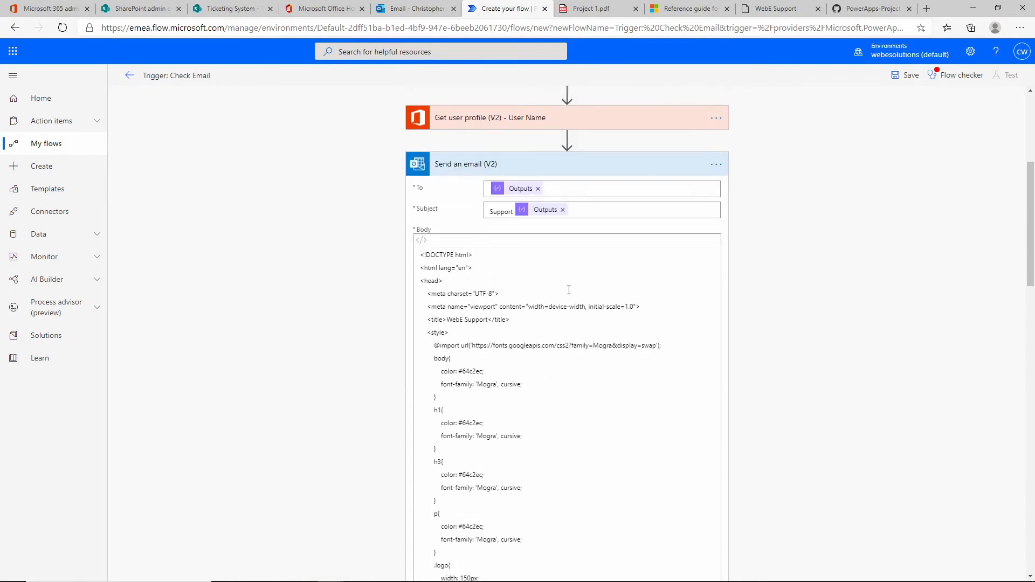
scroll(592, 342, "down", 4)
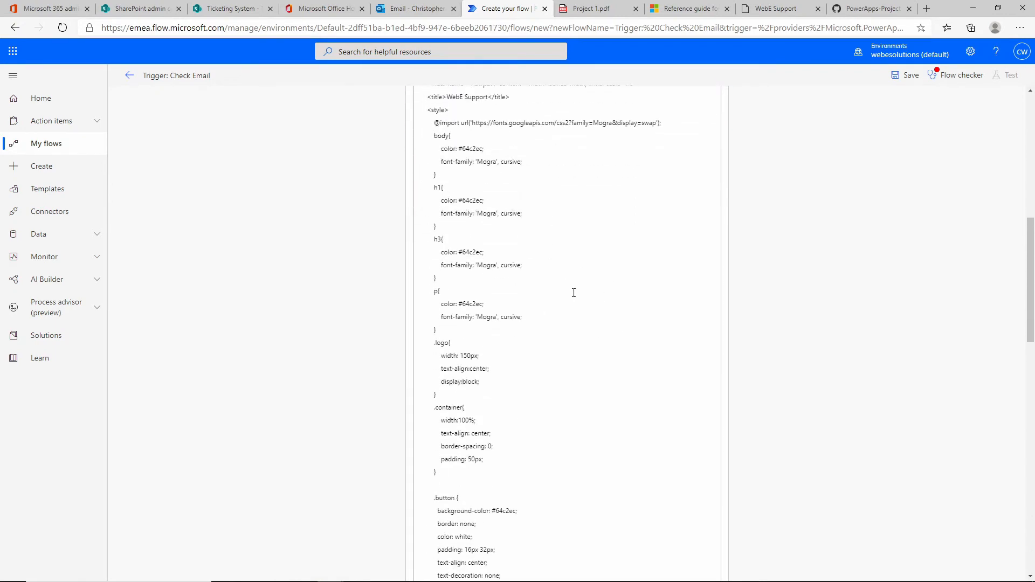
scroll(568, 285, "down", 11)
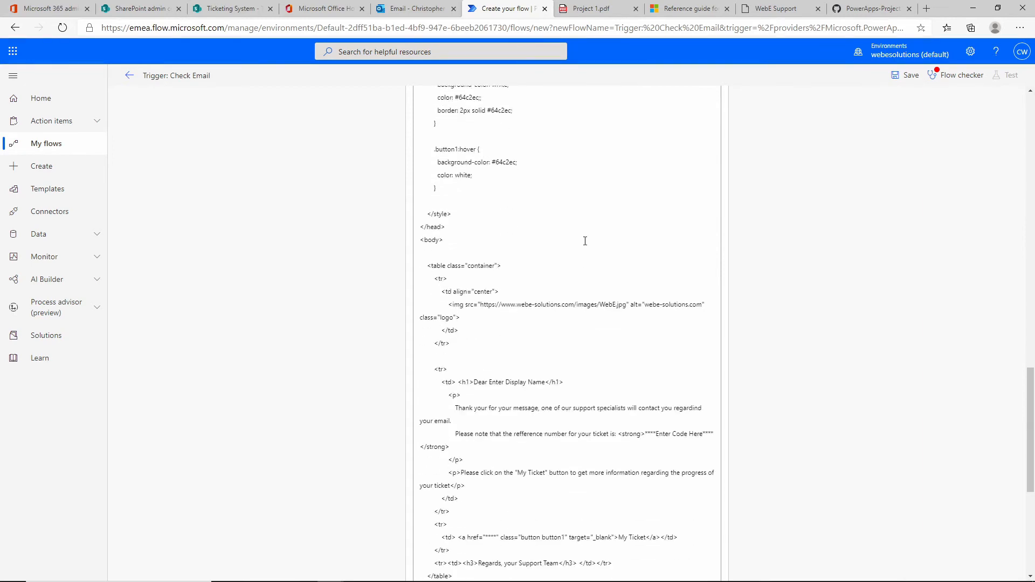
scroll(532, 239, "down", 4)
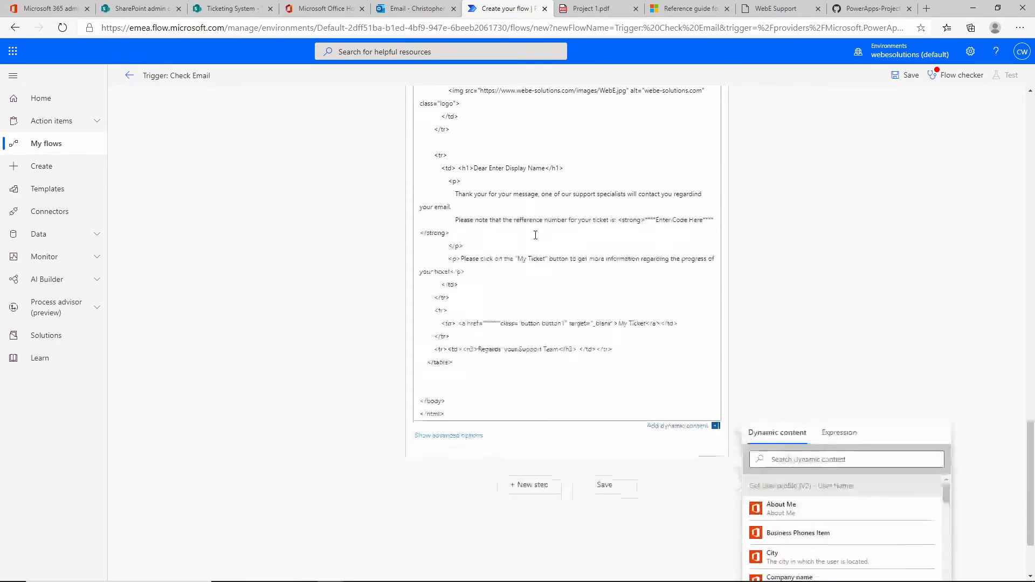
scroll(531, 237, "up", 3)
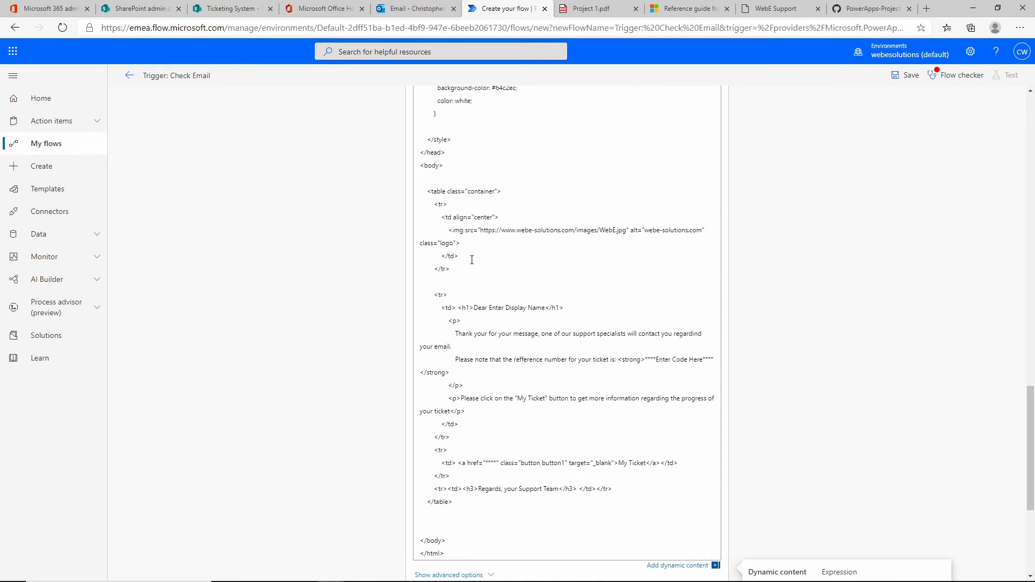
scroll(520, 280, "down", 2)
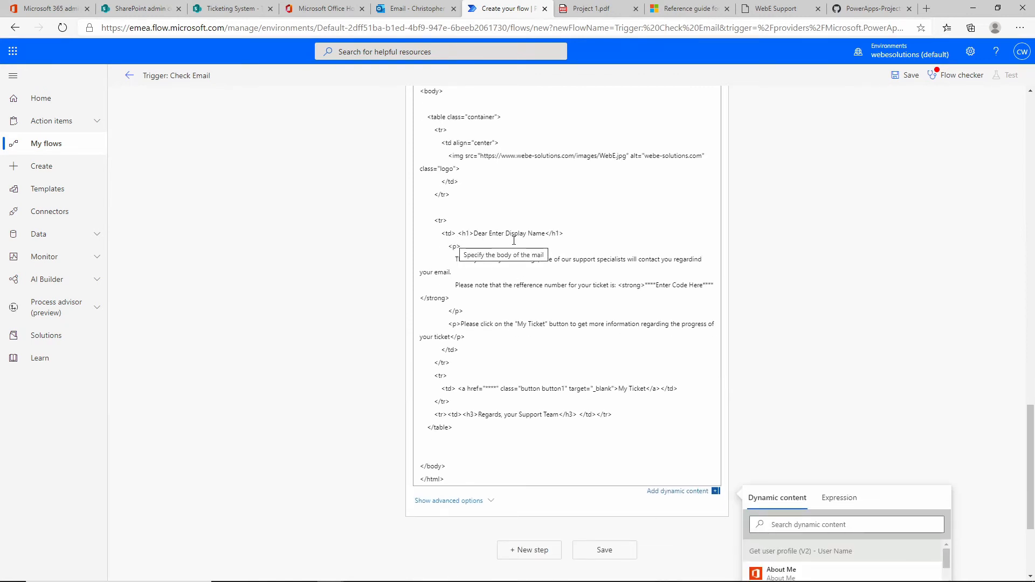
left_click_drag(489, 233, 545, 233)
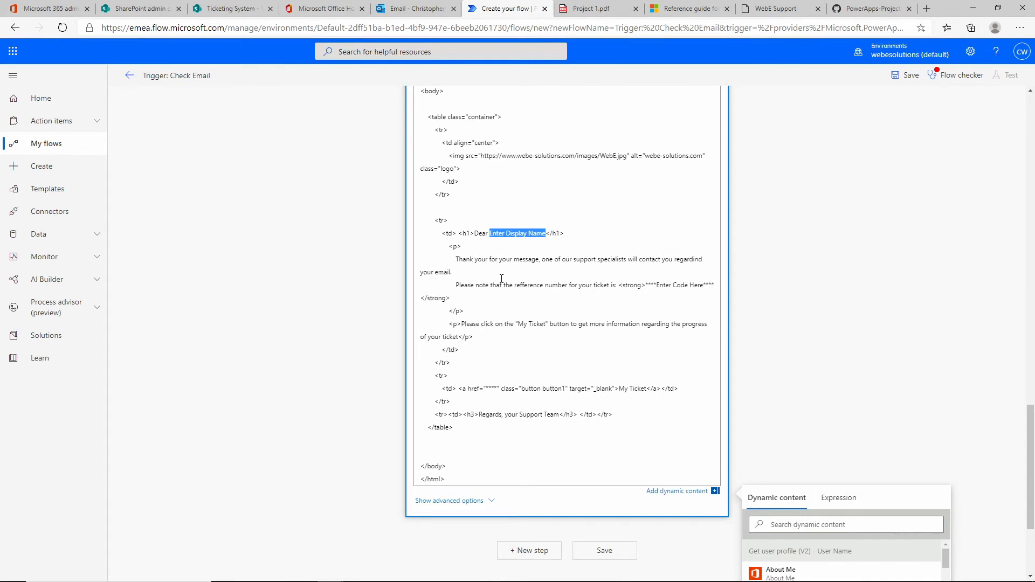
key("BackSpace")
Step: Insert the Display Name value from Get user profile (V2) - User Name after "Dear" in the email body's heading
scroll(501, 279, "down", 3)
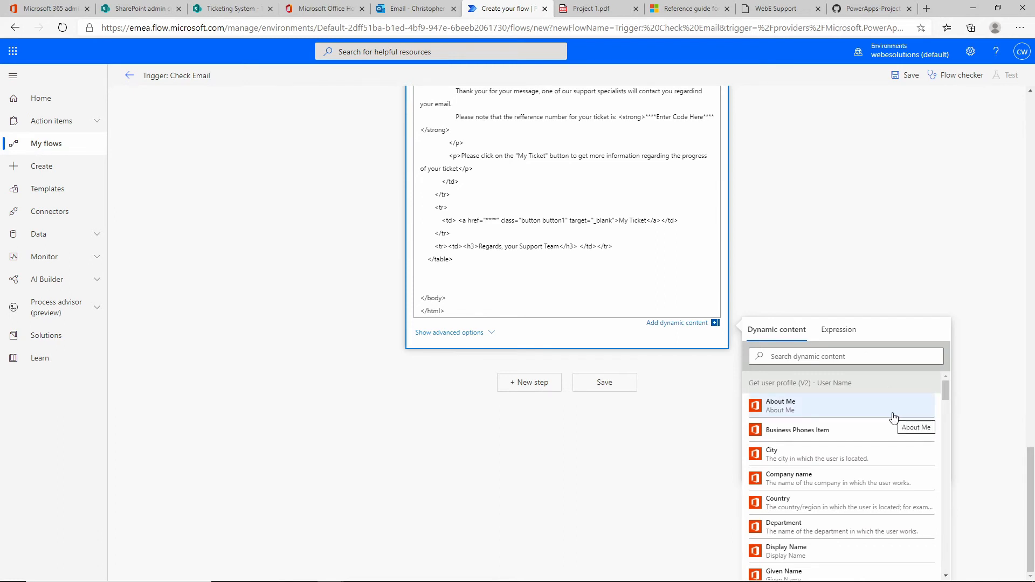
scroll(1002, 399, "up", 15)
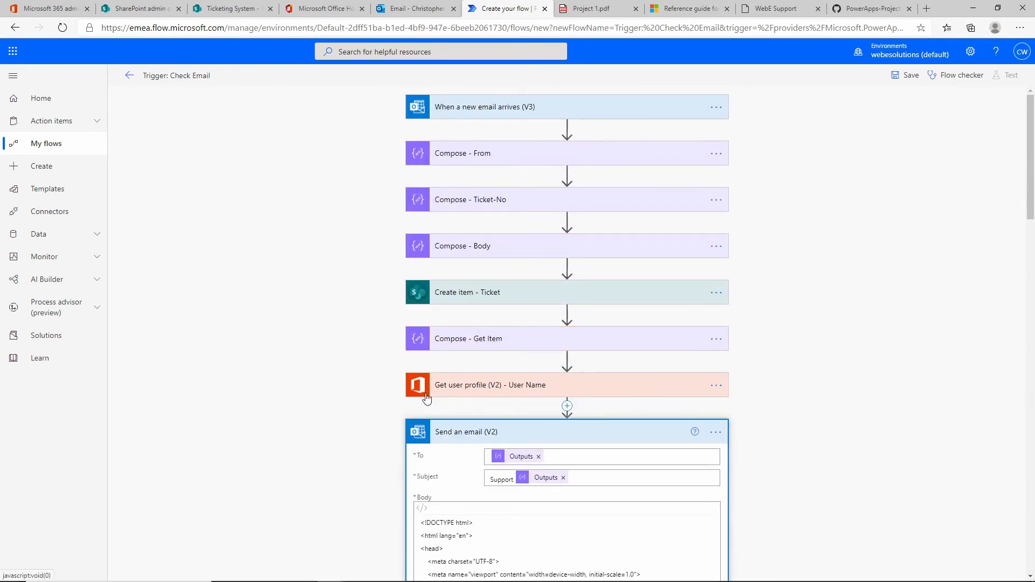
scroll(785, 404, "down", 15)
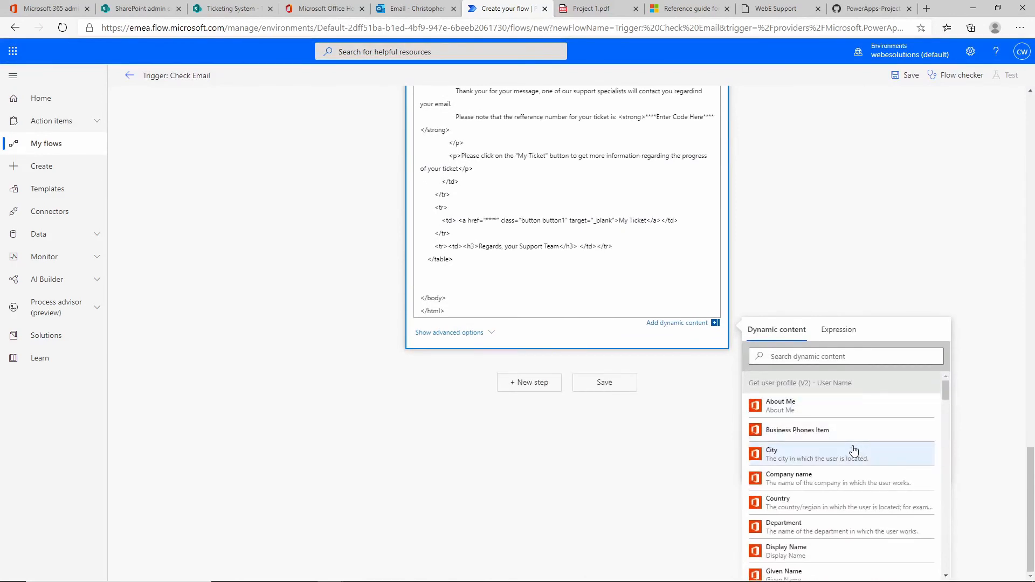
scroll(873, 480, "down", 1)
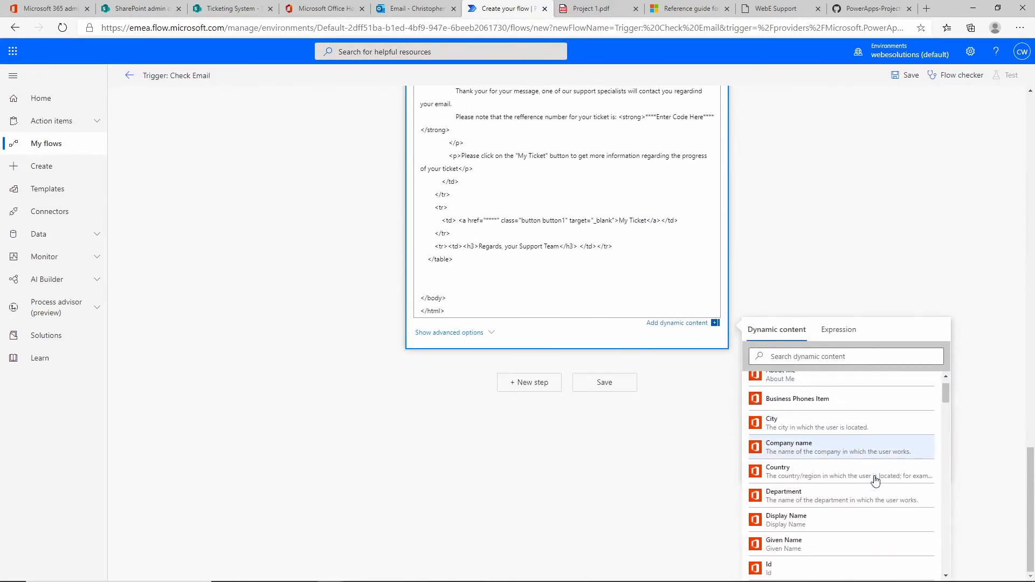
scroll(852, 499, "down", 1)
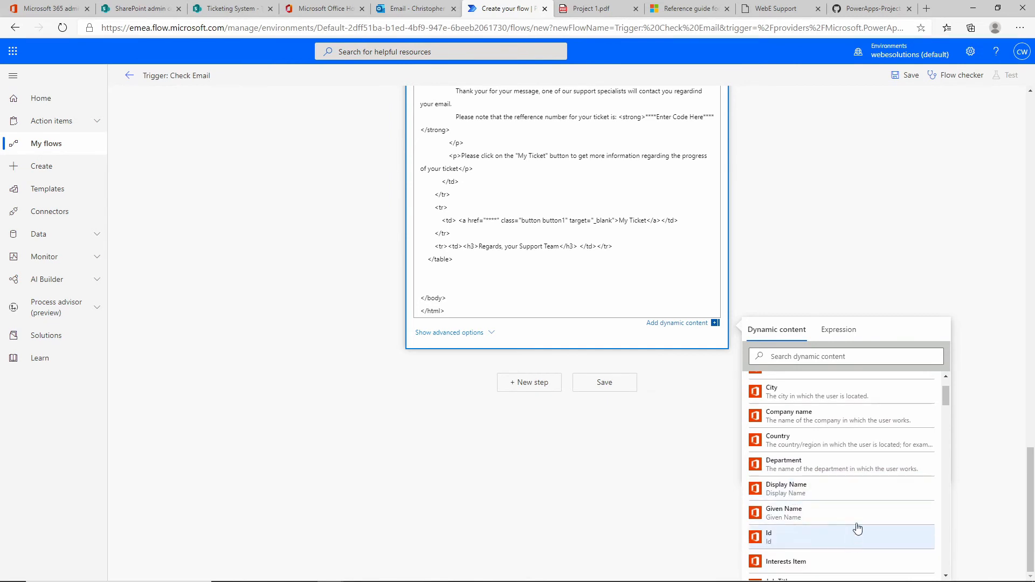
scroll(856, 528, "down", 2)
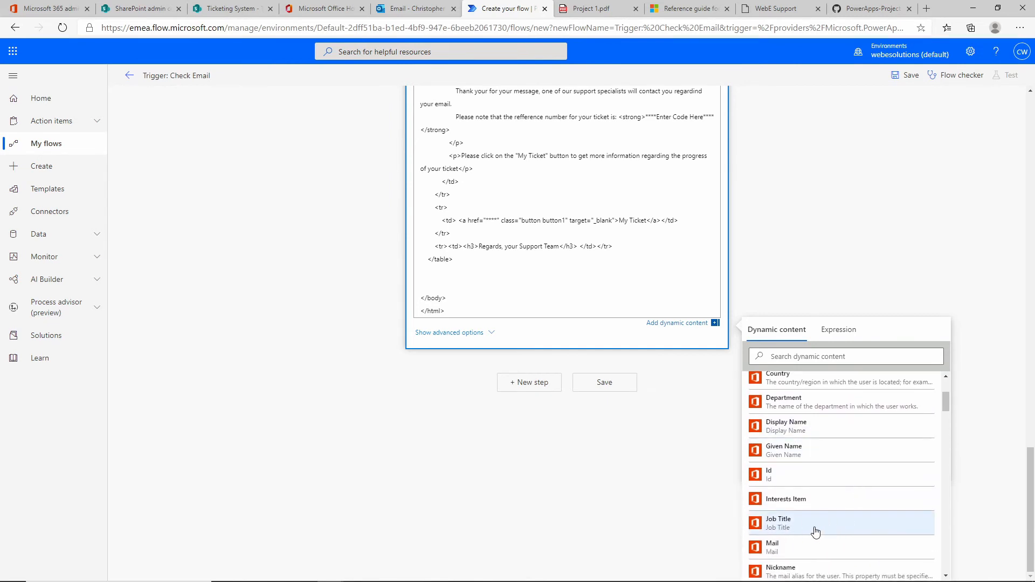
scroll(835, 534, "up", 1)
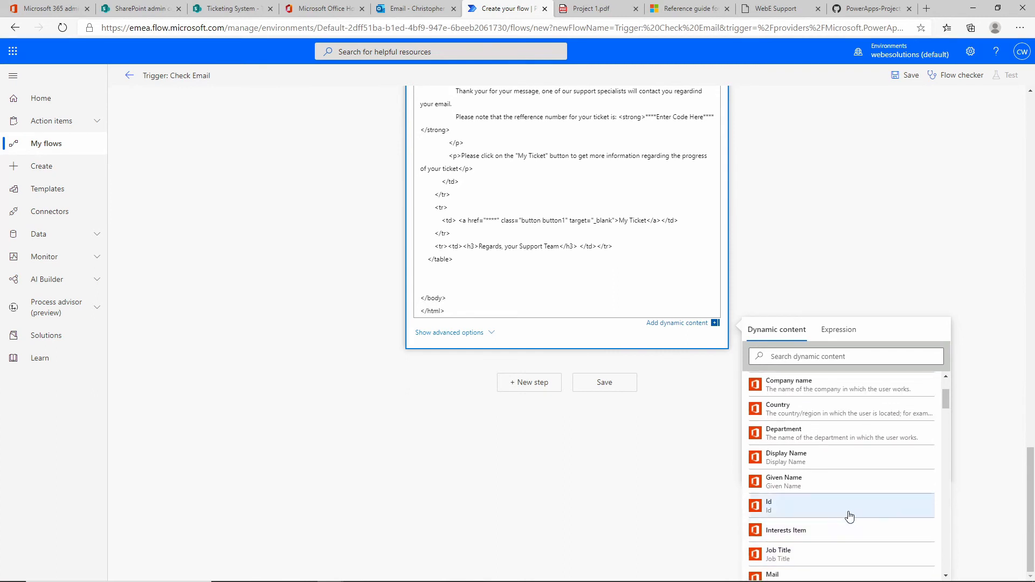
scroll(840, 520, "up", 1)
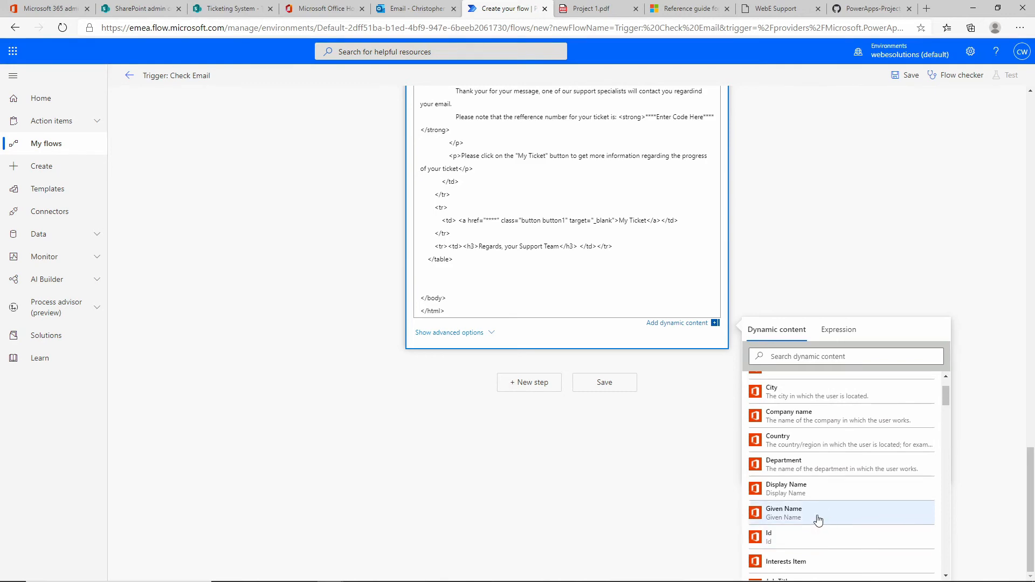
left_click(799, 493)
Step: Replace the "****Enter Code Here****" placeholder in the email body with the Outputs of Compose - Ticket-No
scroll(641, 283, "down", 4)
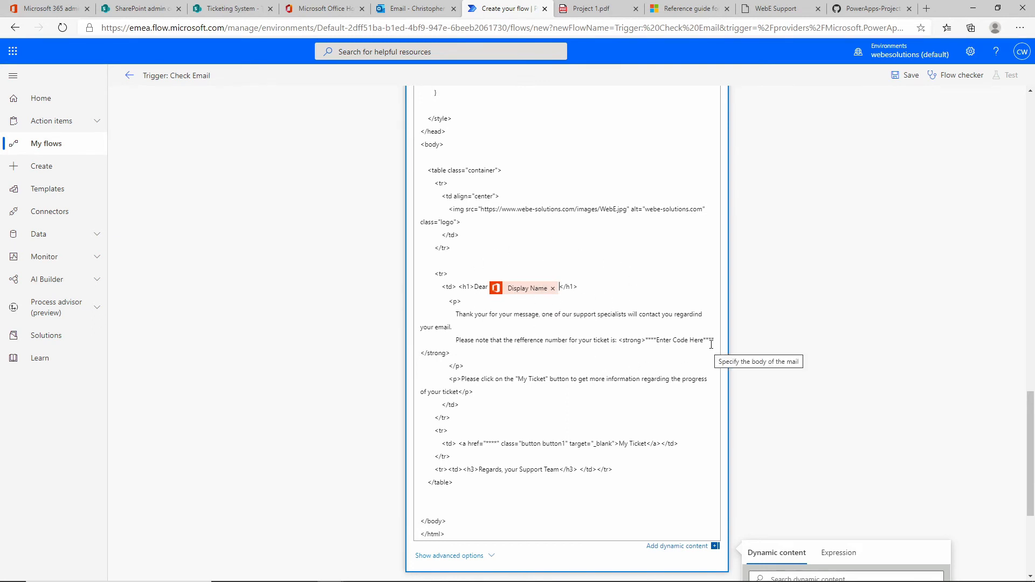
left_click_drag(714, 340, 645, 342)
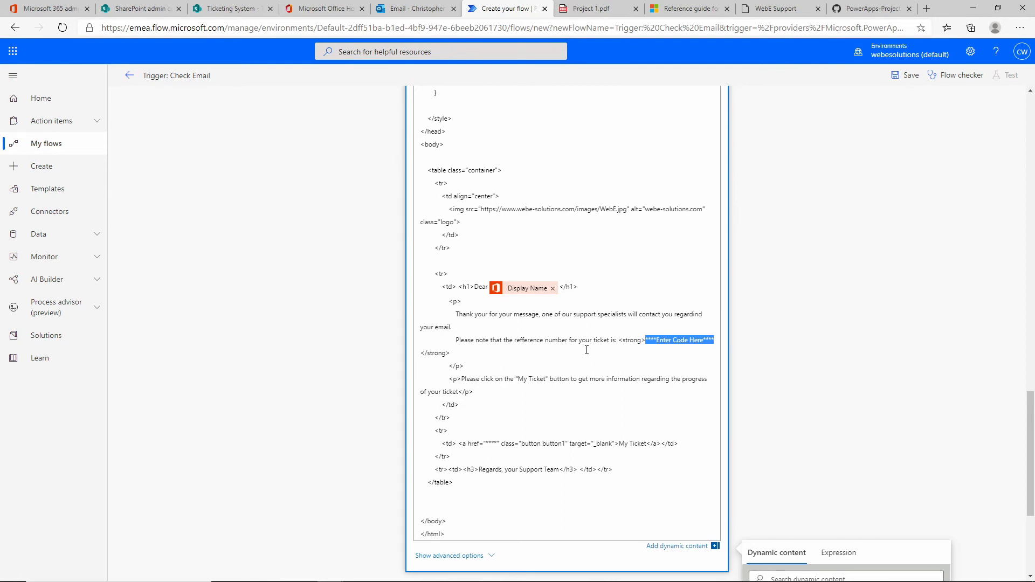
key("BackSpace")
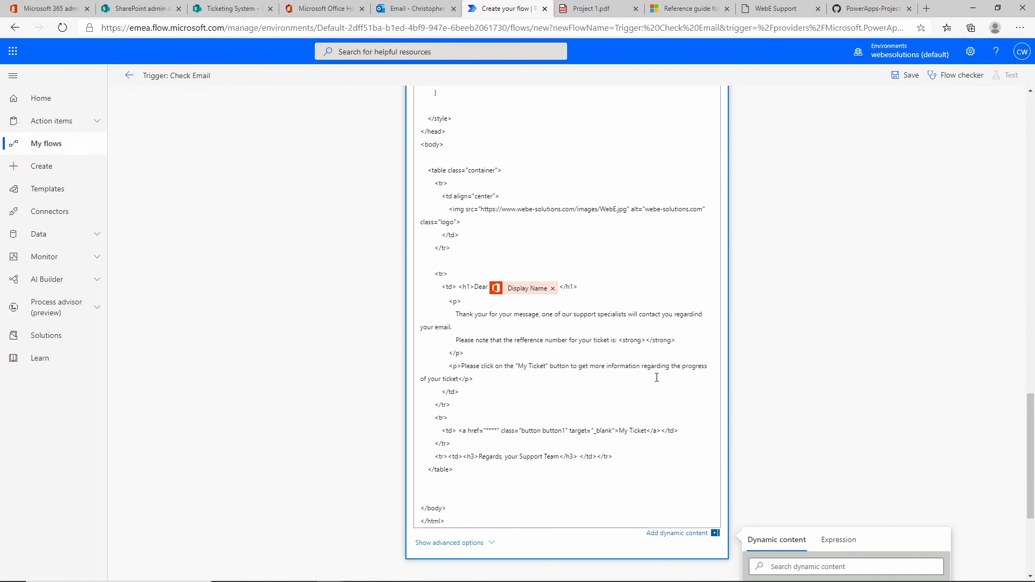
scroll(808, 421, "down", 4)
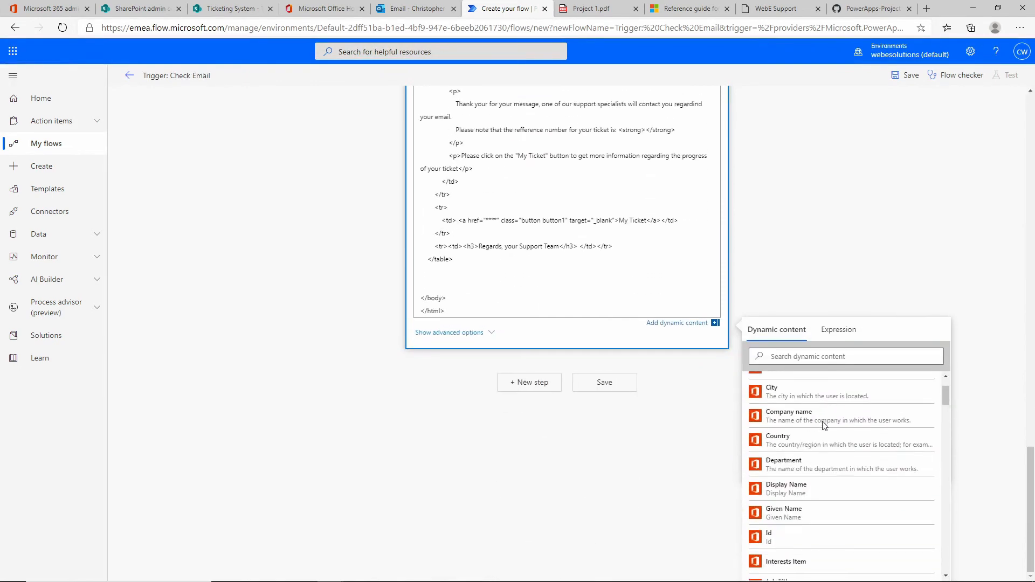
scroll(896, 426, "down", 1)
scroll(895, 426, "down", 10)
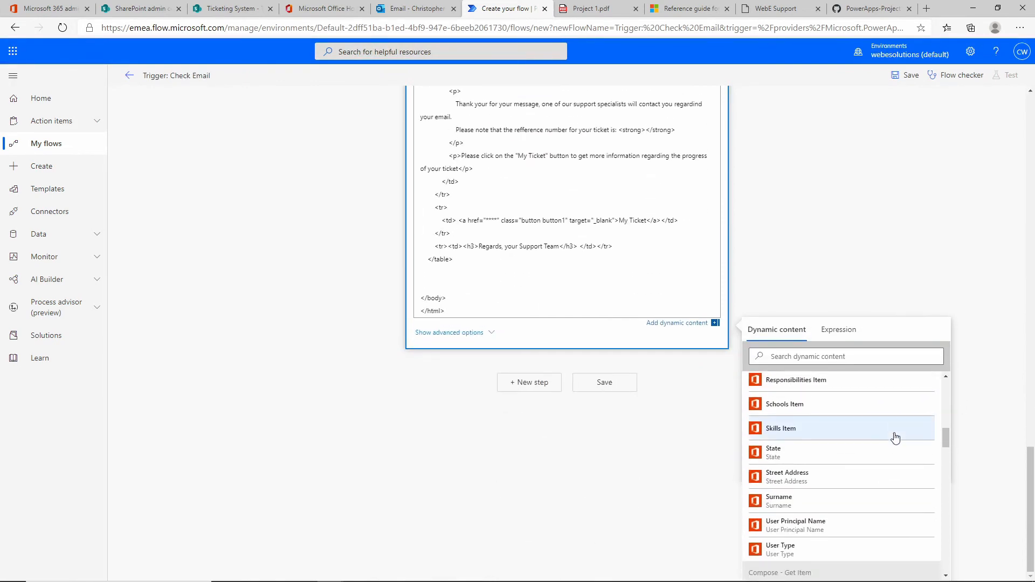
scroll(890, 450, "down", 15)
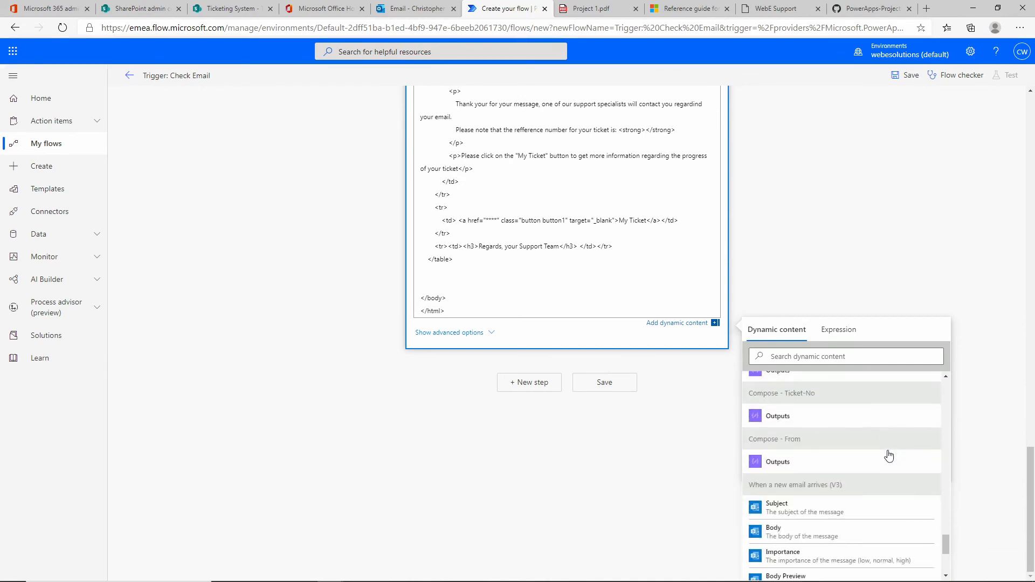
scroll(886, 454, "up", 3)
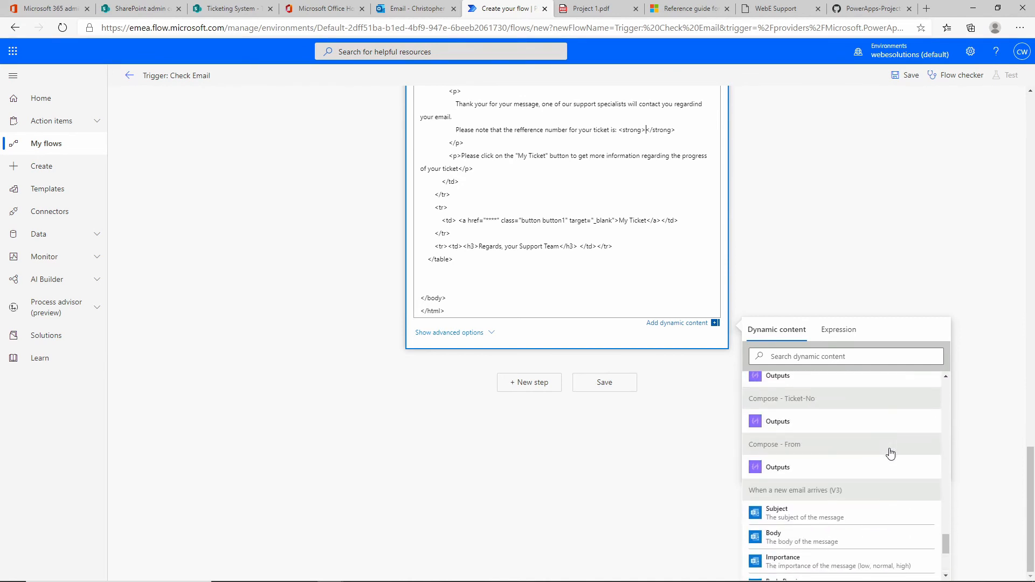
left_click(817, 429)
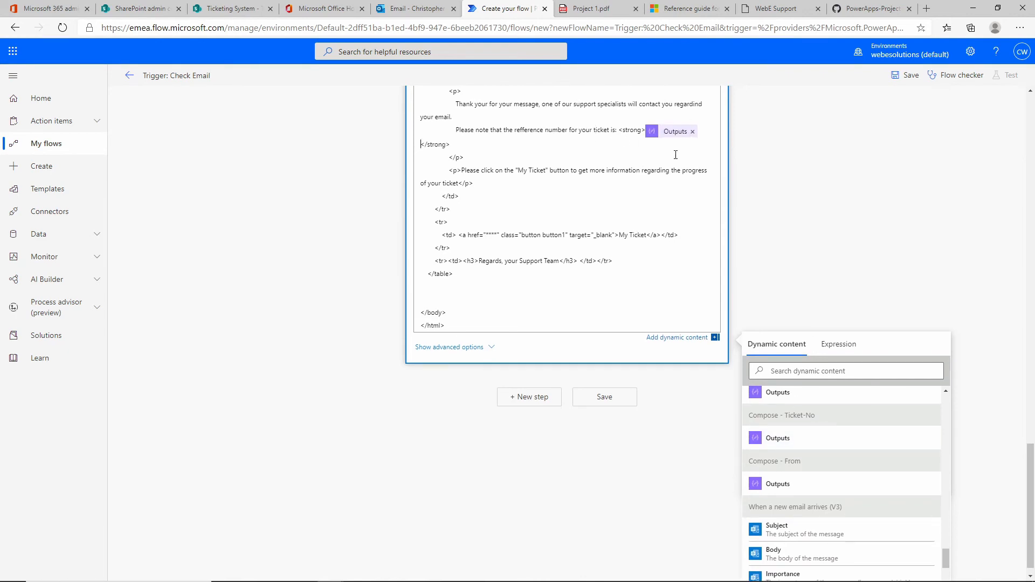
Step: Replace the asterisks in the My Ticket link's href with the Outputs of Compose - Get Item
scroll(528, 226, "up", 15)
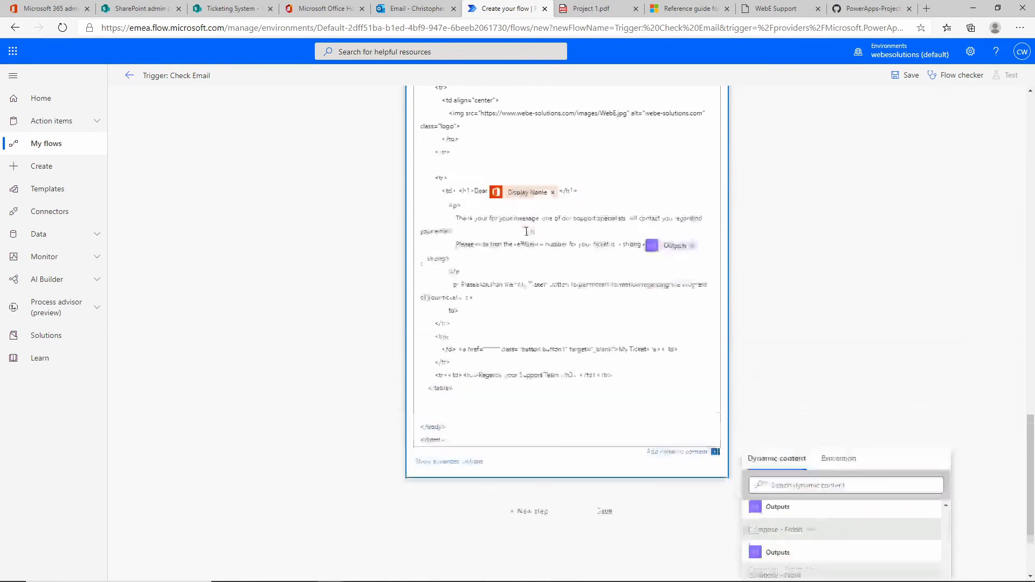
scroll(528, 243, "down", 15)
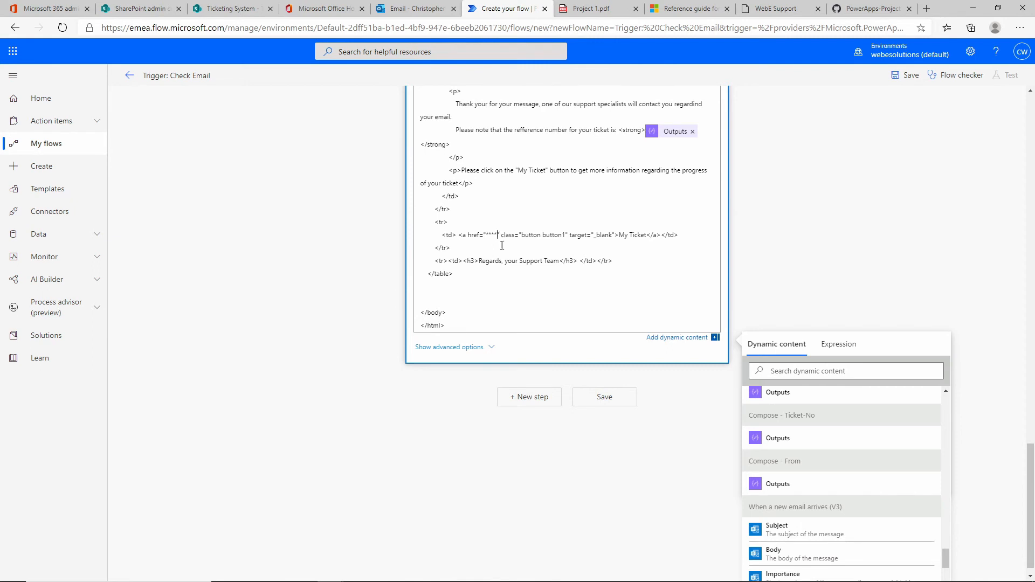
key("BackSpace")
key("BackSpace")
key("BackSpace")
key("BackSpace")
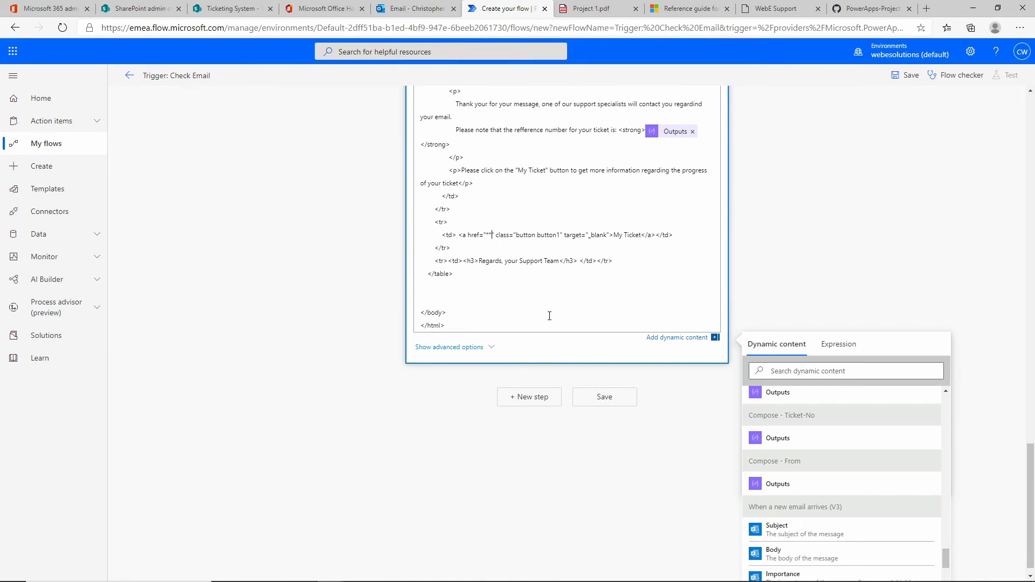
scroll(916, 485, "down", 5)
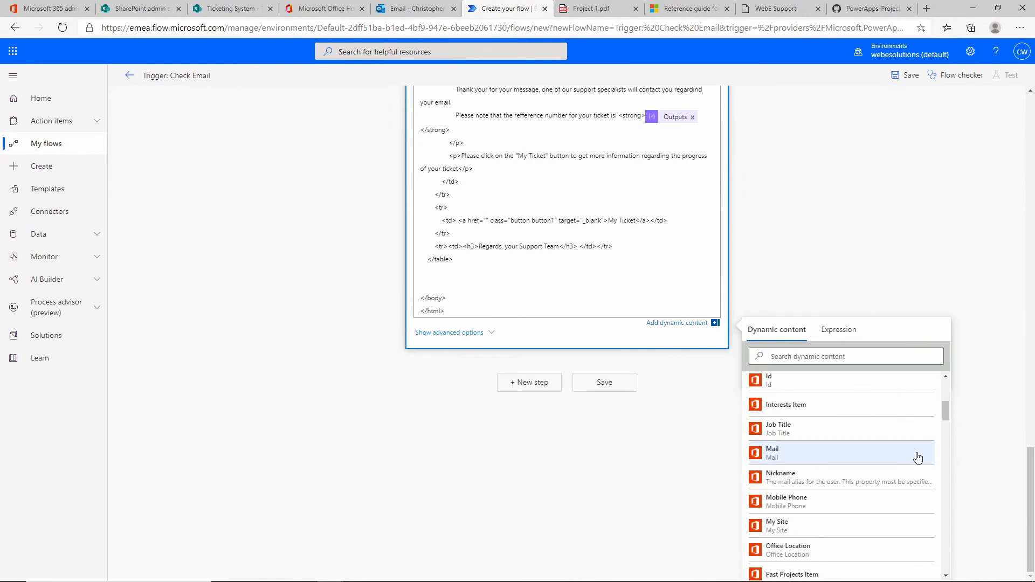
scroll(916, 456, "down", 6)
scroll(795, 224, "up", 1)
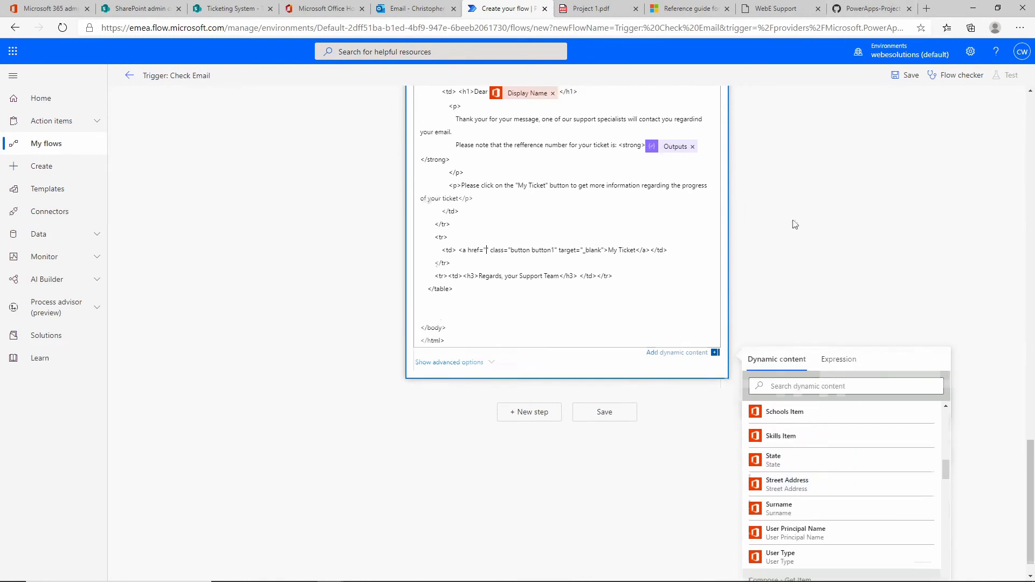
scroll(794, 224, "up", 15)
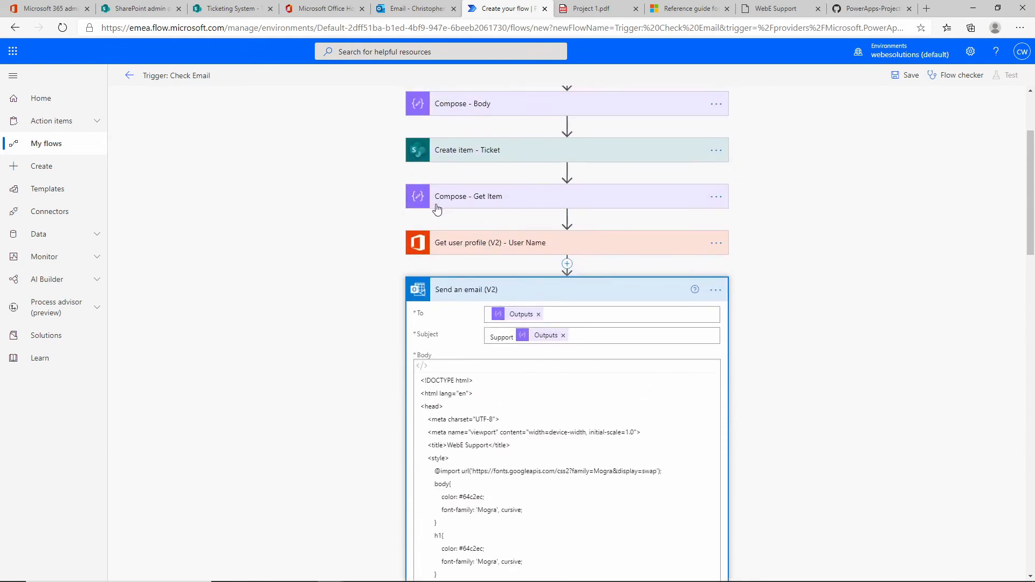
scroll(919, 306, "down", 9)
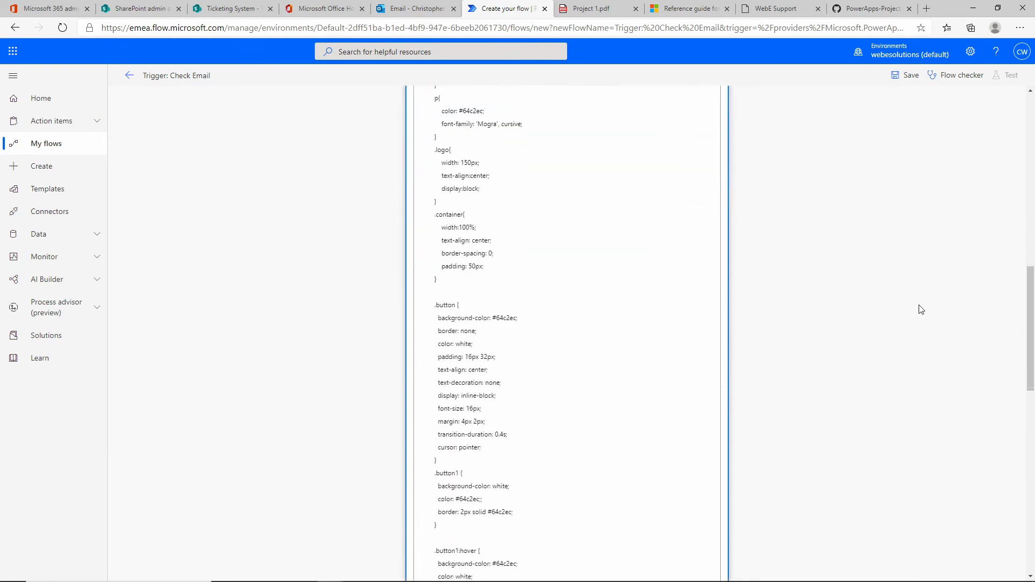
scroll(919, 323, "down", 10)
scroll(906, 445, "down", 3)
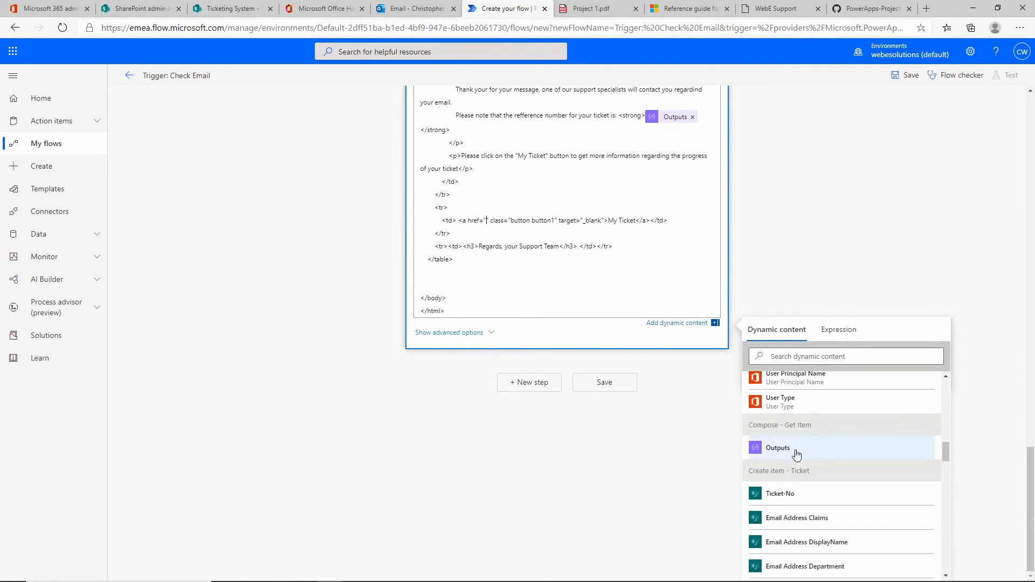
left_click(796, 454)
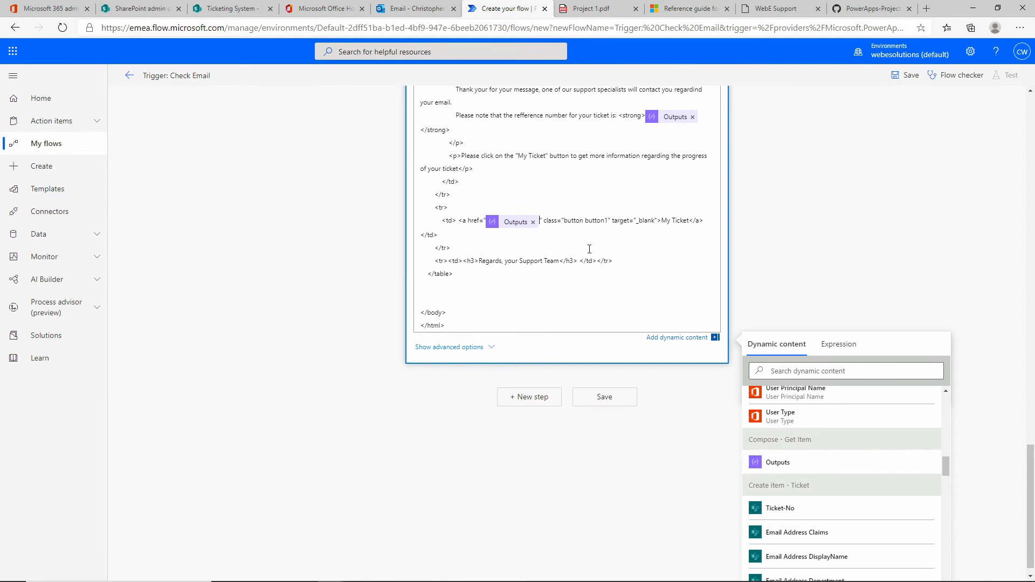
Step: Save the flow and collapse the Send an email (V2) action
left_click(612, 404)
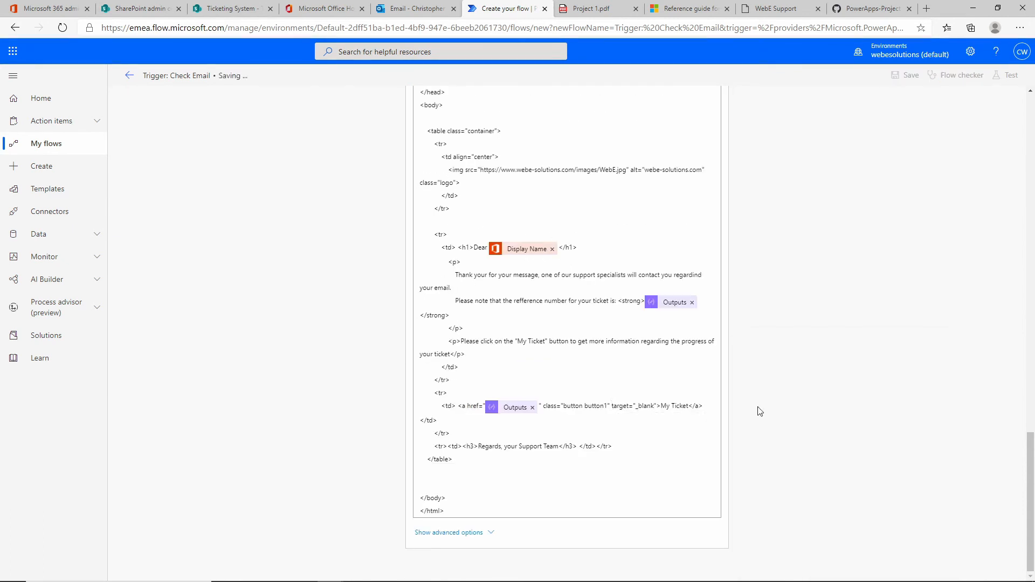
scroll(778, 426, "up", 10)
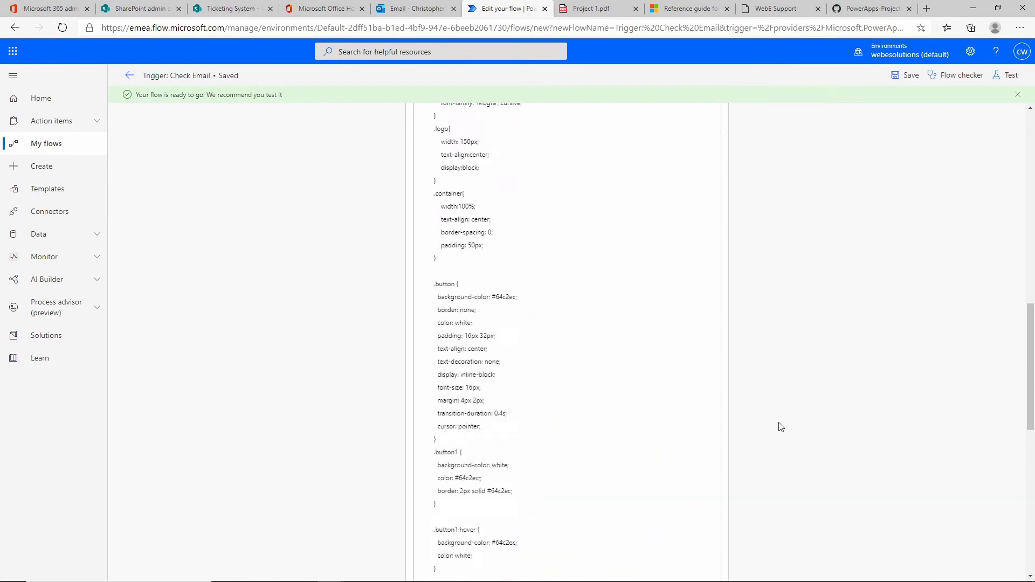
left_click(534, 138)
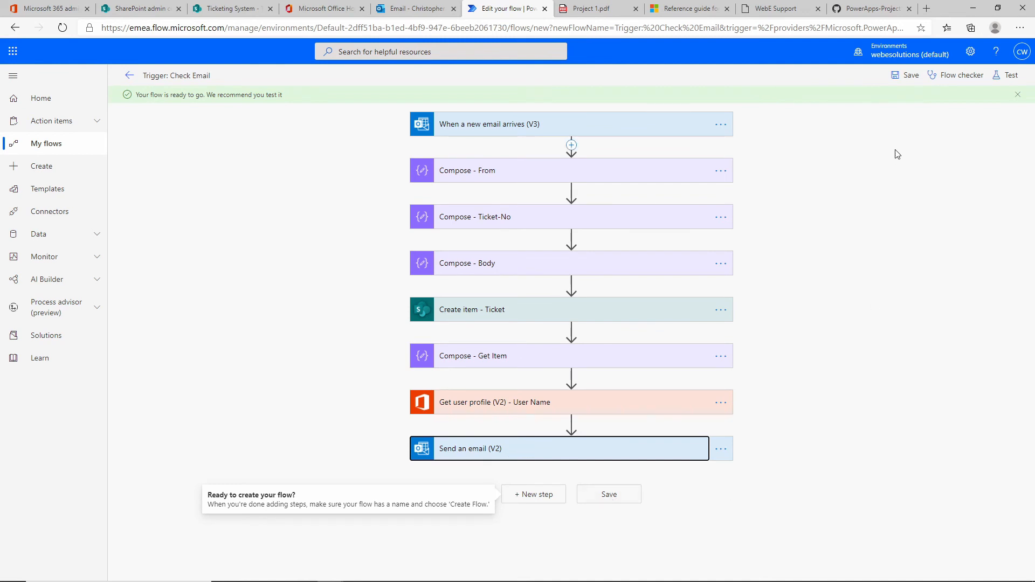
Step: Start a manual test of the Trigger: Check Email flow
left_click(1004, 80)
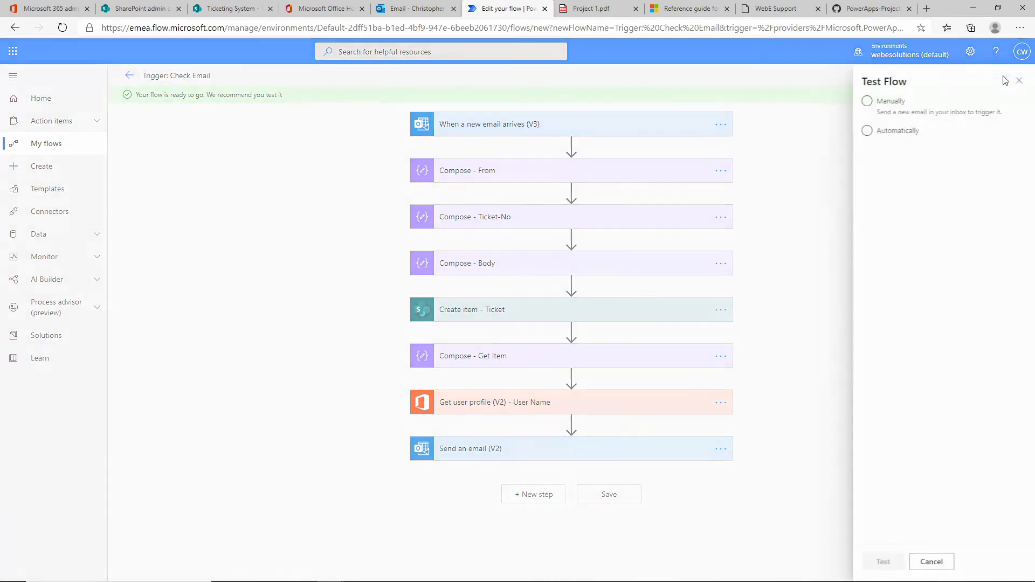
left_click(896, 102)
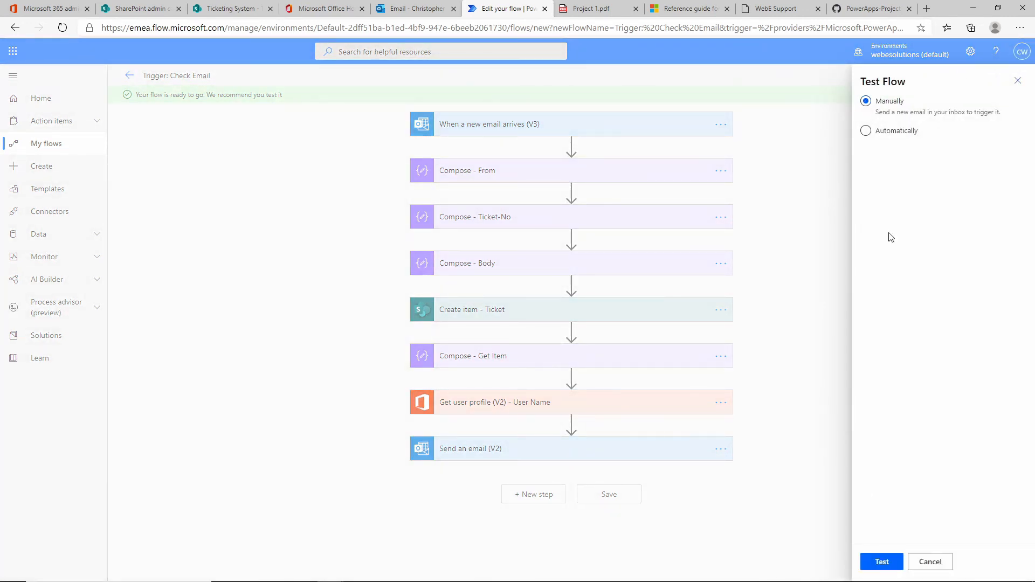
left_click(877, 561)
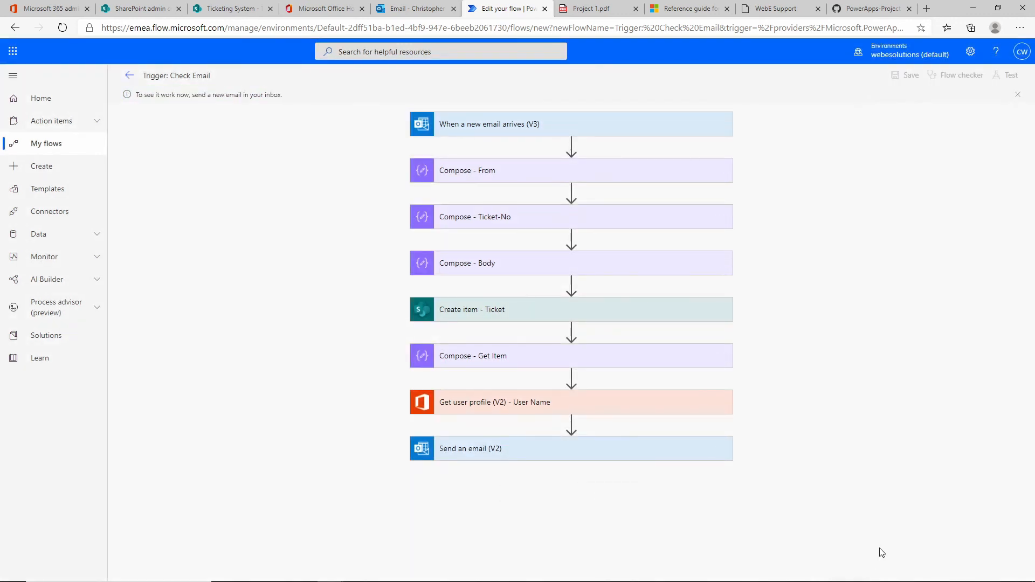
Step: Switch to the test user's Outlook mailbox in the InPrivate window and check which account is signed in
left_click(398, 10)
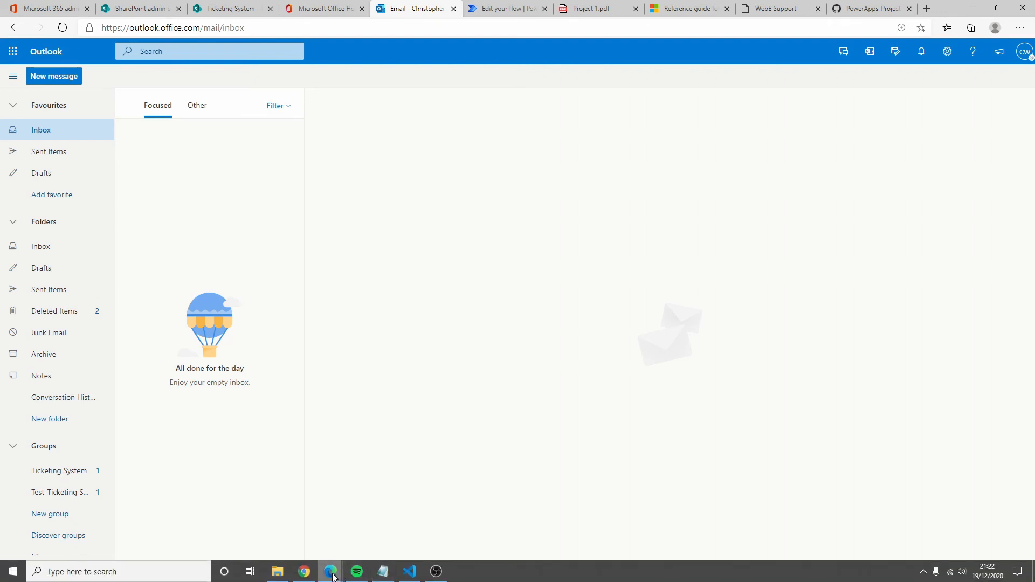
mouse_move(343, 564)
left_click(372, 544)
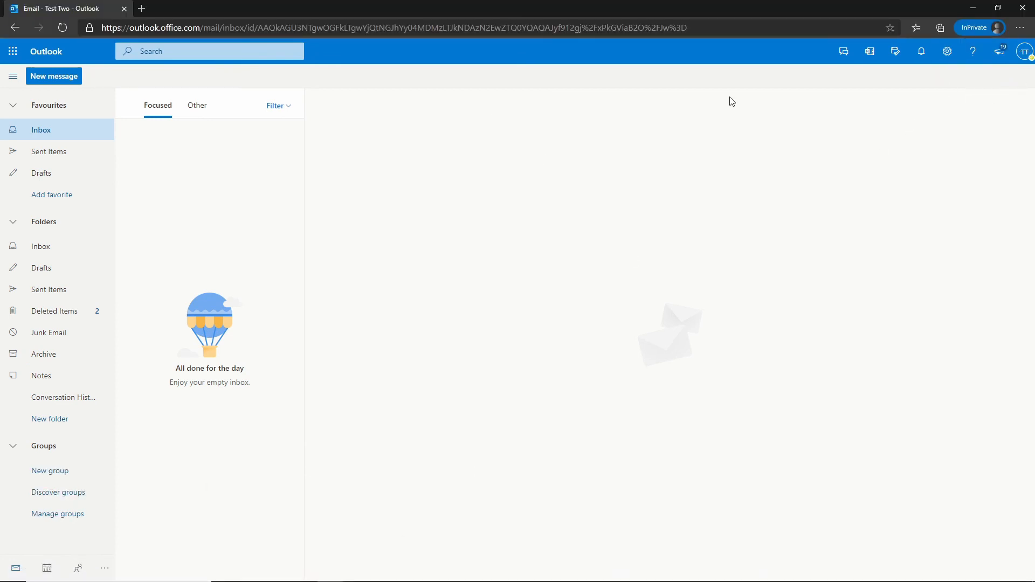
left_click(1023, 51)
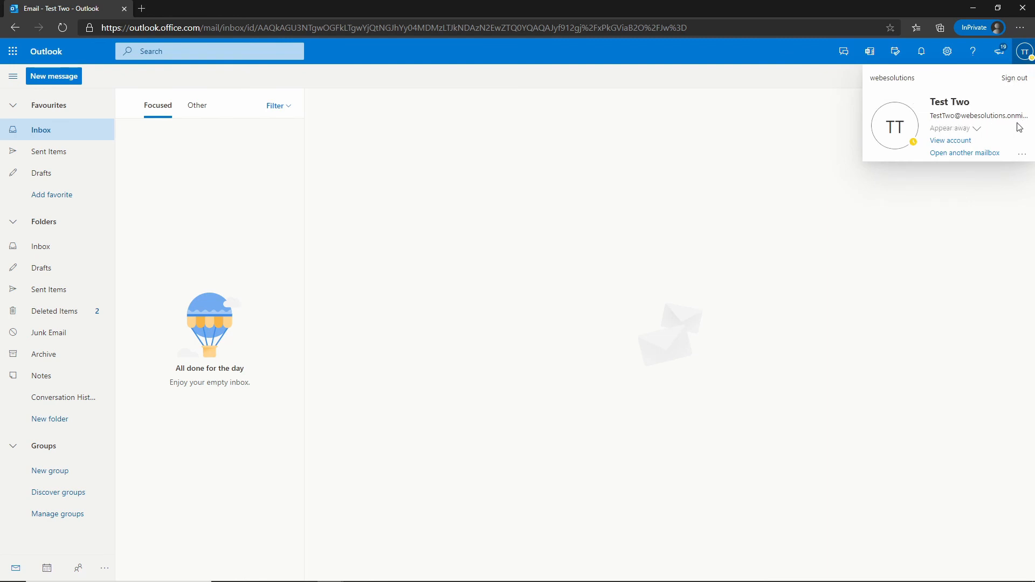
Step: Create a new email addressed to the admin account with the subject "Support"
left_click(63, 80)
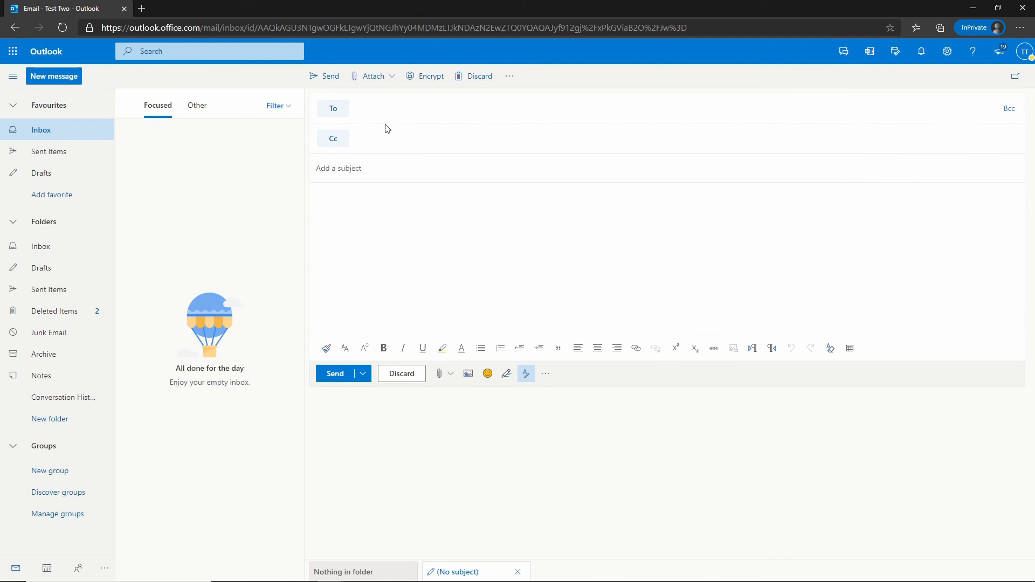
type("admin")
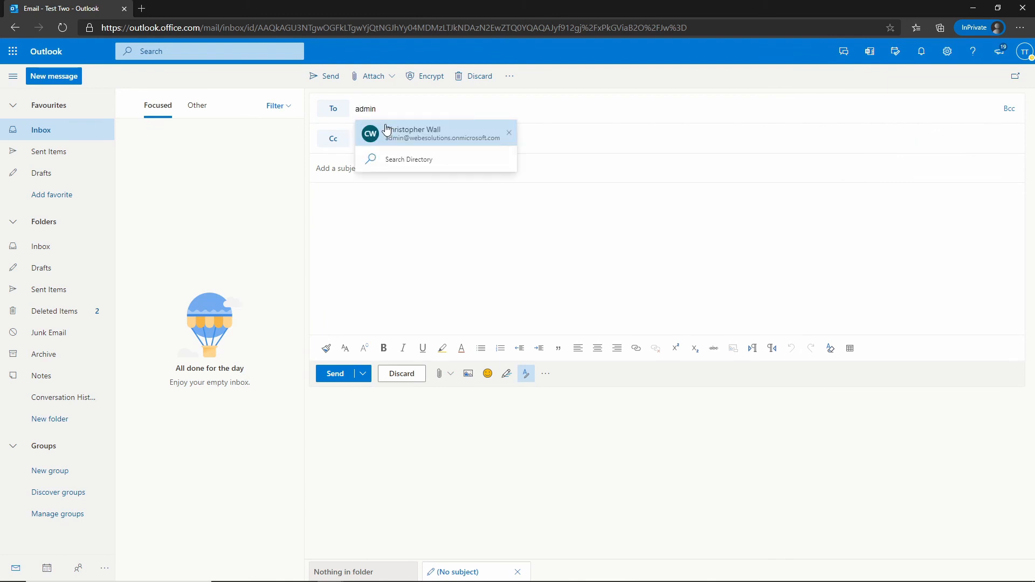
left_click(379, 171)
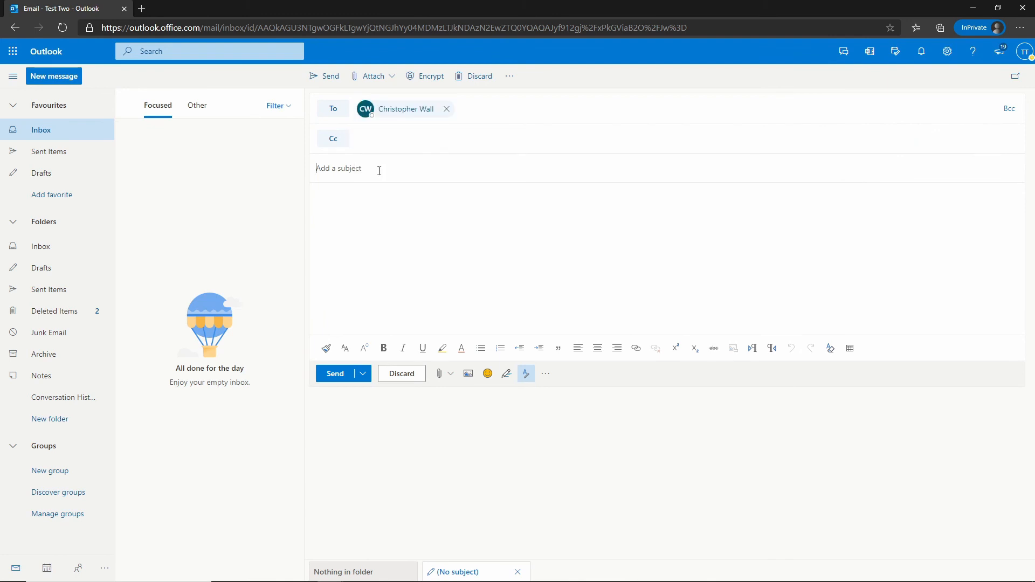
type("S")
Step: Write the email body "Dear Support, Please can you create a new SharePoint Site", correcting the misspelled "SharePoint"
type("ea")
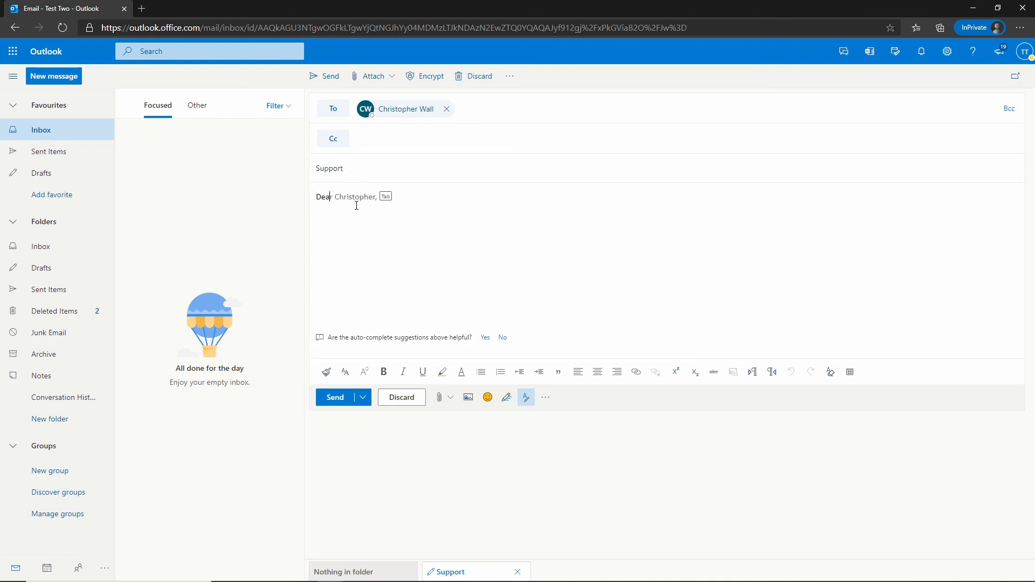
type("r Su")
type("ou ")
type("create a new Share")
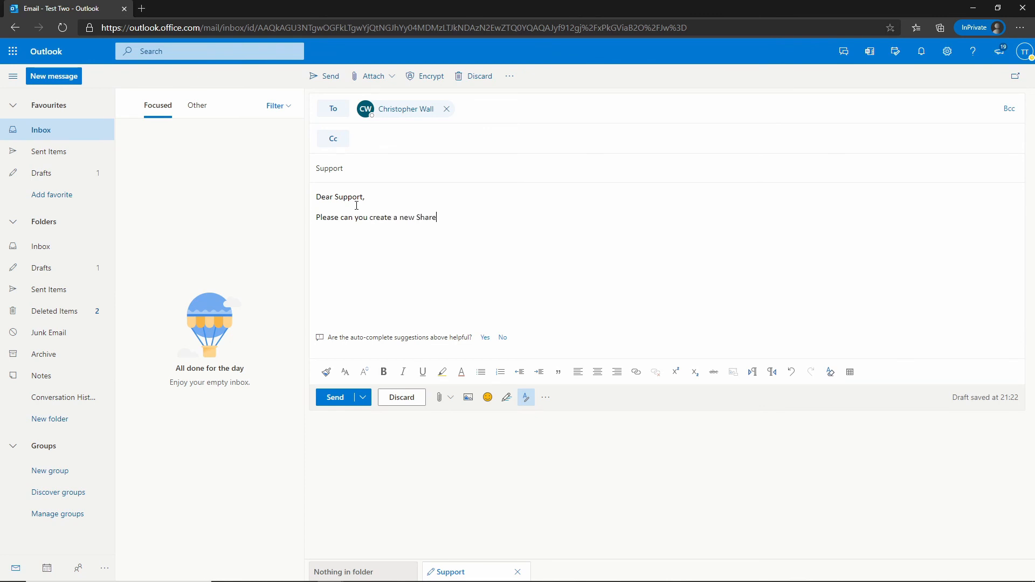
type("PÜoint Site")
left_click(438, 217)
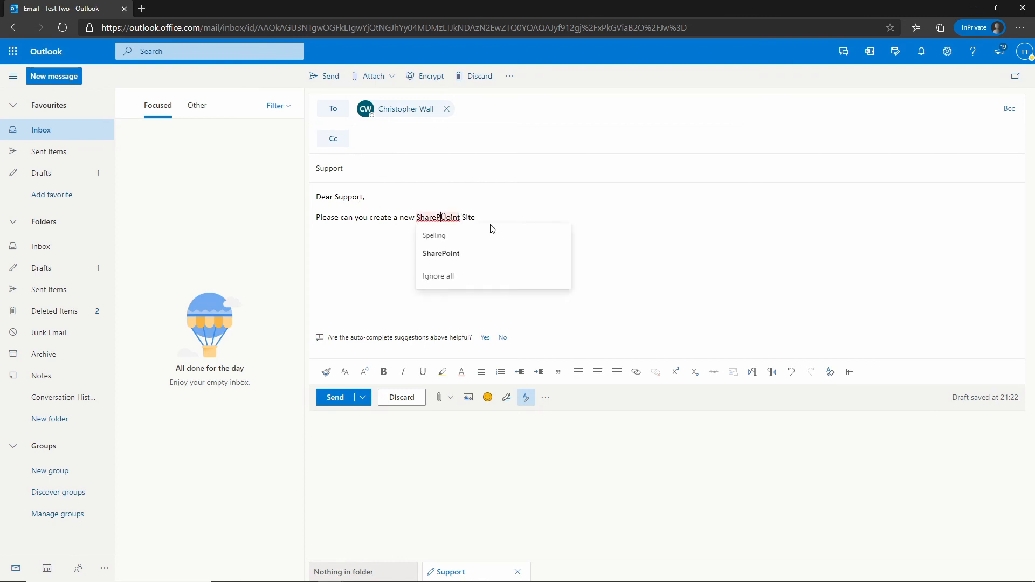
left_click(441, 254)
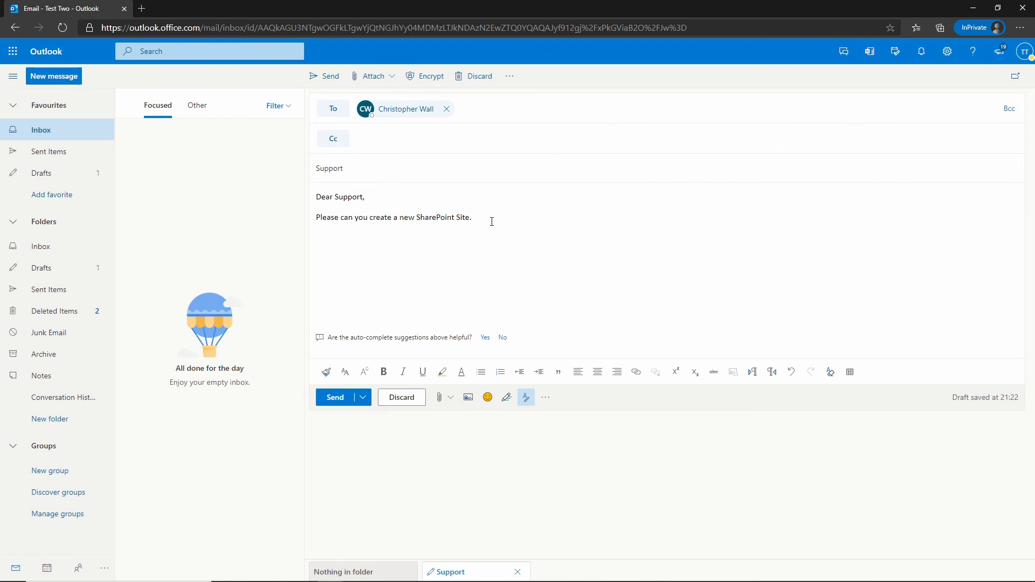
Step: Close the message with "Regards," and the test user's name, and send it
type("Regards,")
key("Return")
type("Test Two")
left_click(333, 399)
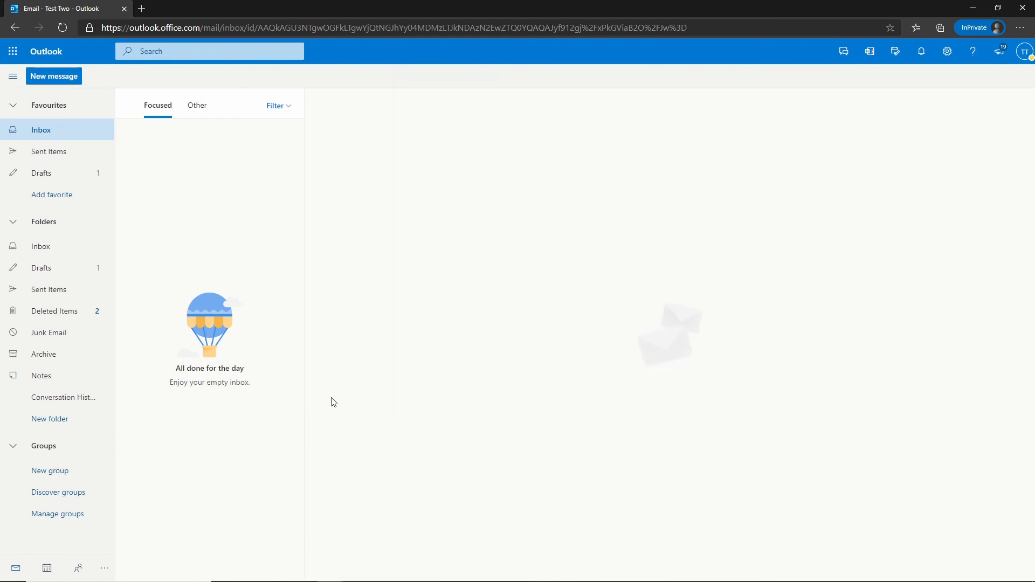
Step: Open the Support email in the admin inbox, and open the automatic reply in the test user's inbox
left_click(973, 7)
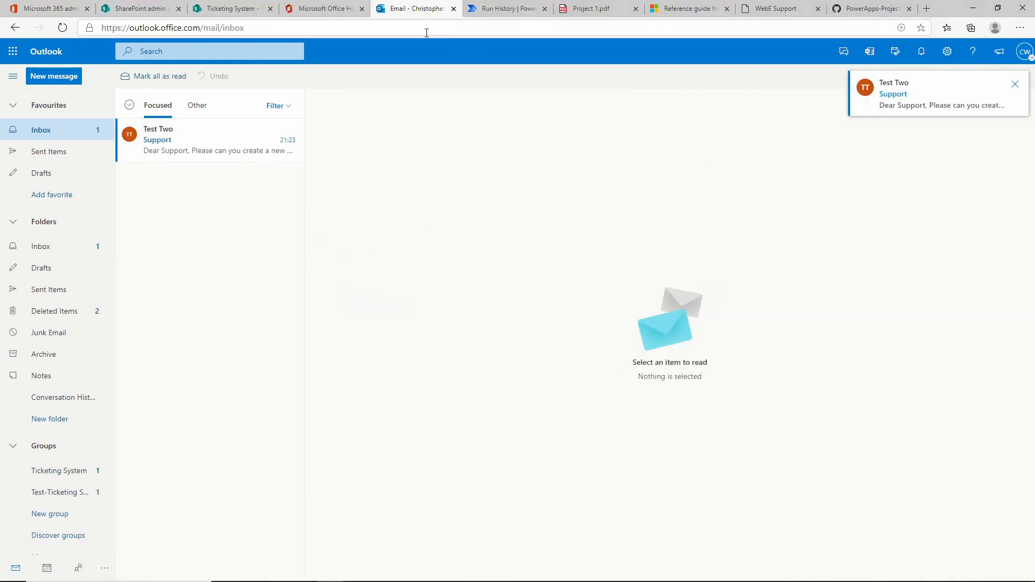
left_click(167, 145)
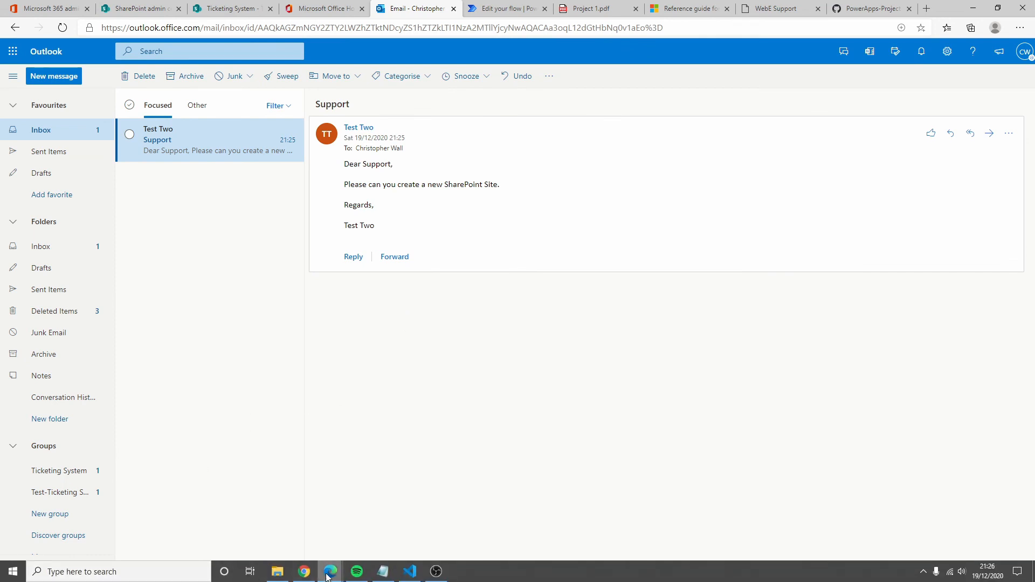
mouse_move(330, 571)
left_click(385, 547)
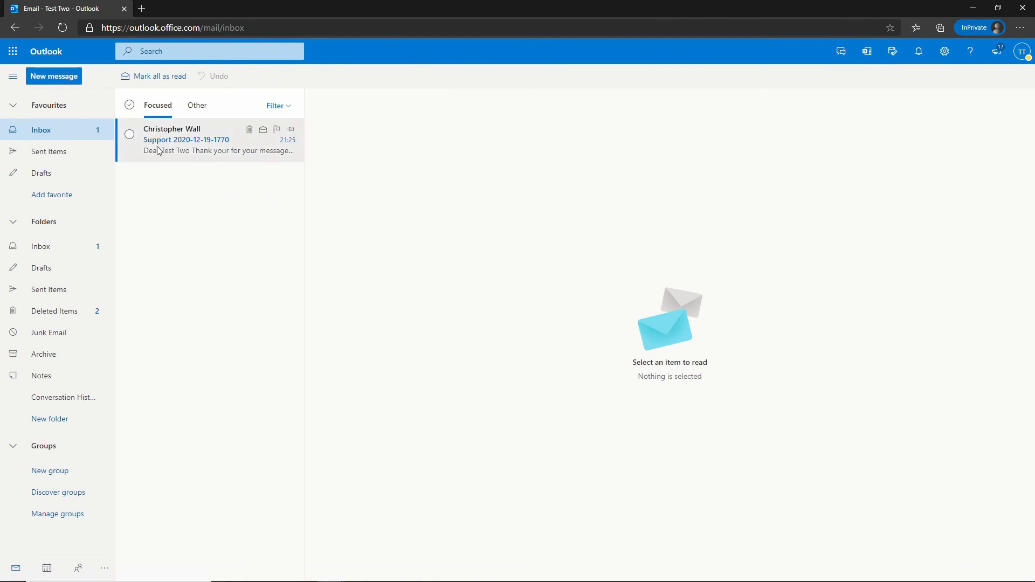
left_click(198, 144)
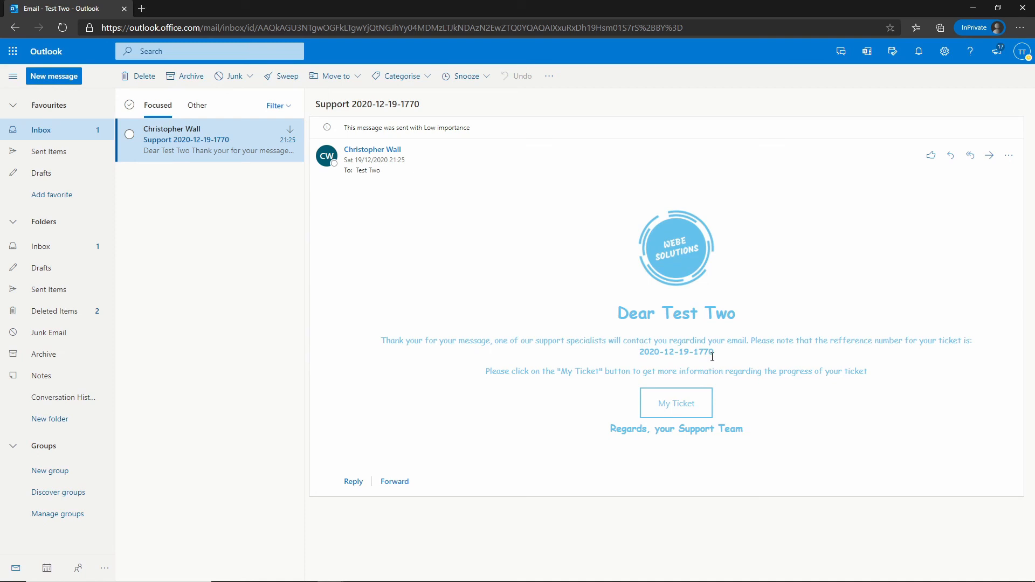
Step: Check the random and date parts of the reply's ticket number, and open the ticket through the My Ticket link
left_click_drag(726, 357, 699, 353)
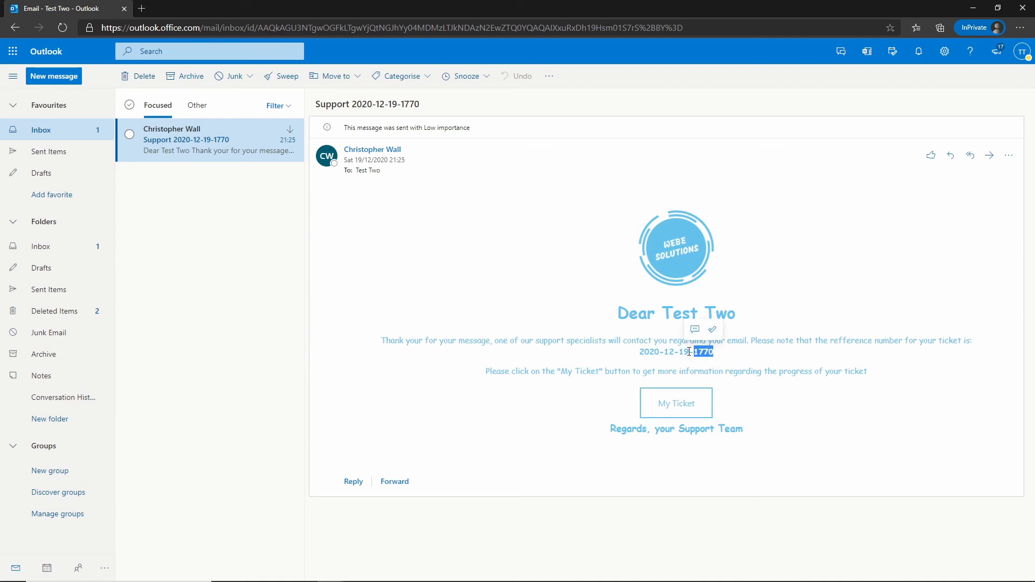
left_click_drag(689, 351, 633, 358)
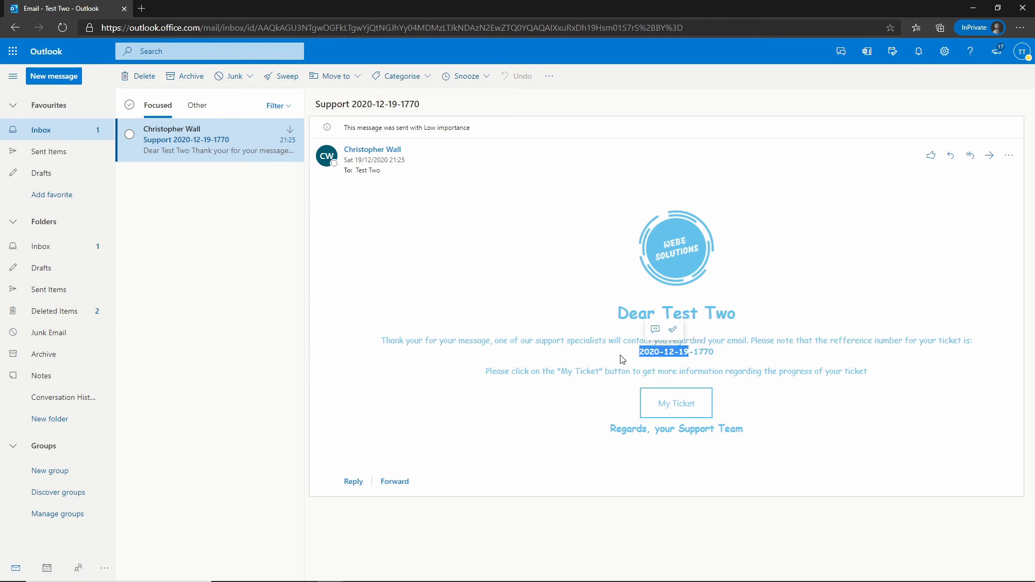
left_click(452, 391)
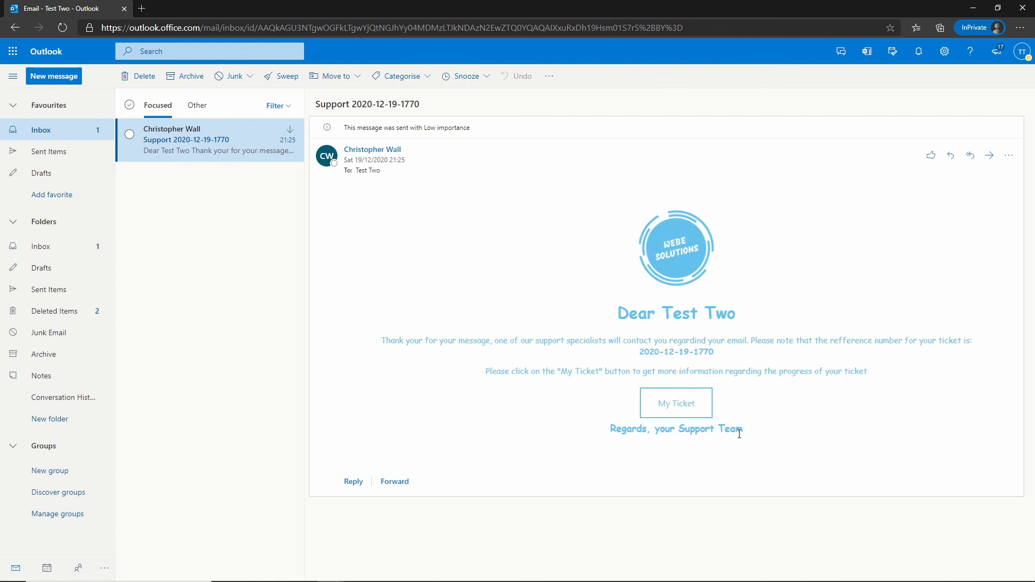
left_click(680, 408)
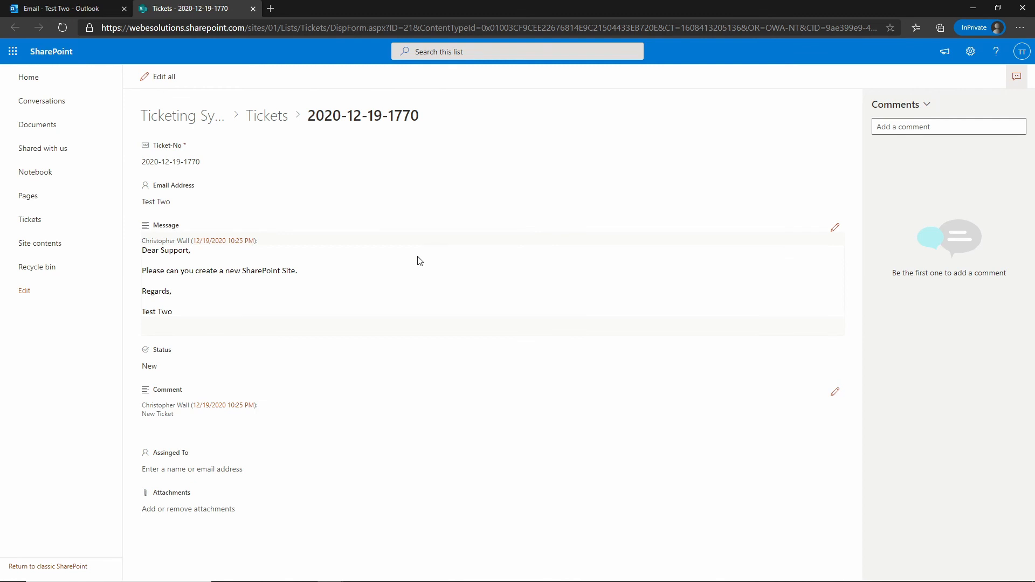
Step: Return to the admin browser window and reload the Tickets list of the Ticketing System site
left_click(973, 8)
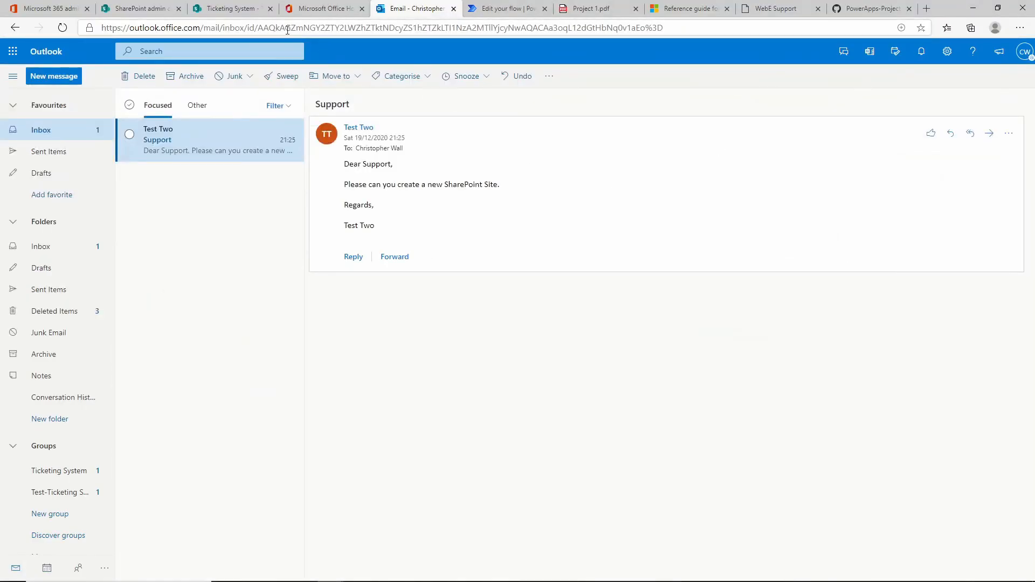
left_click(229, 8)
left_click_drag(277, 28, 119, 29)
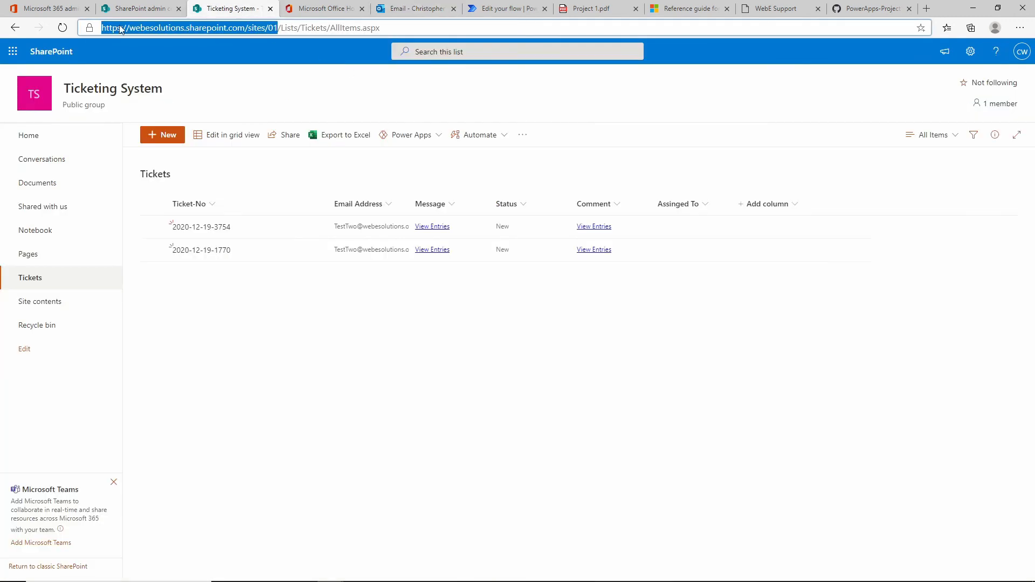
left_click(60, 30)
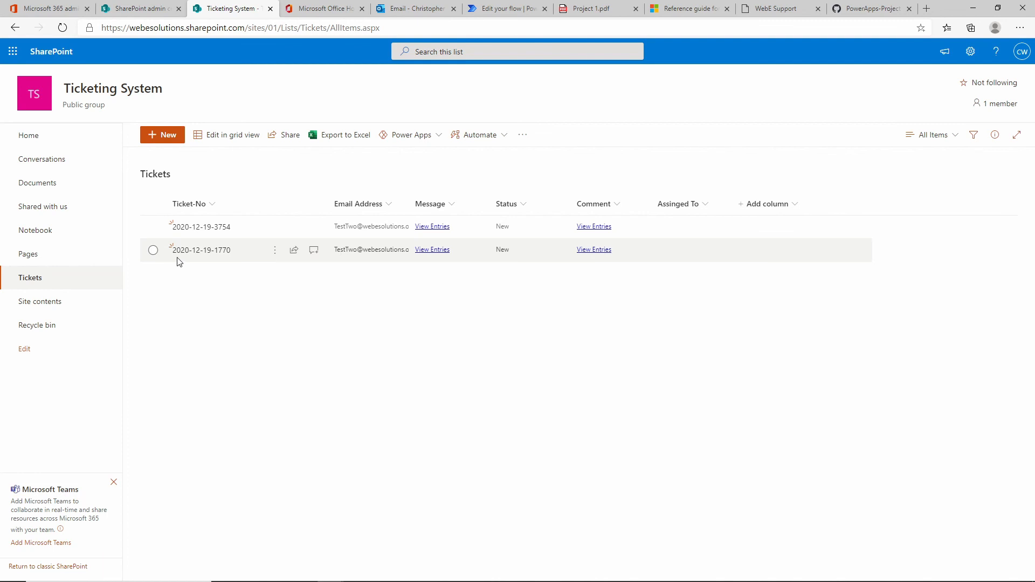
Step: View the comment entries of the second ticket in the Tickets list and go back to the list
left_click(153, 250)
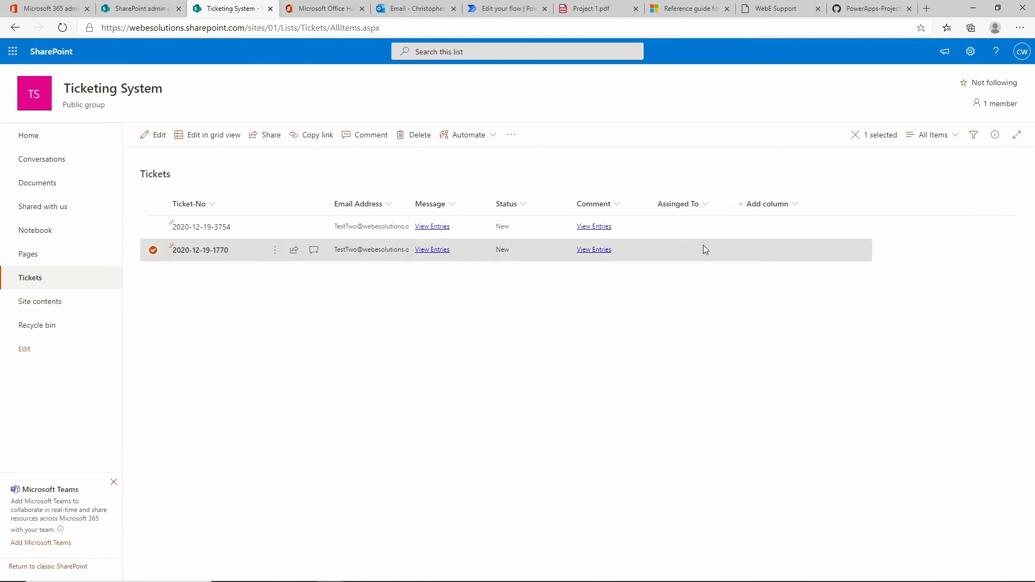
left_click(593, 250)
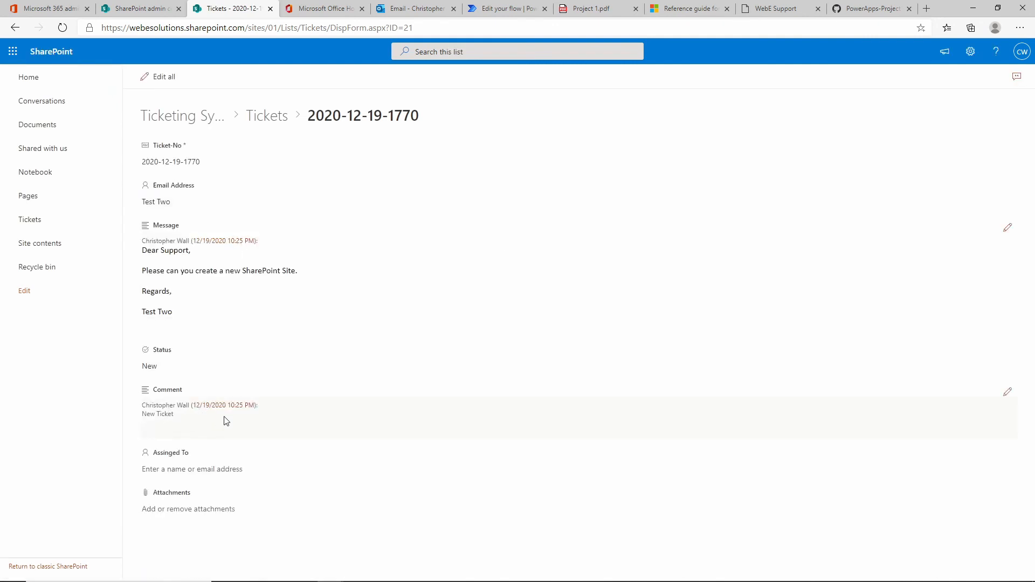
left_click(15, 31)
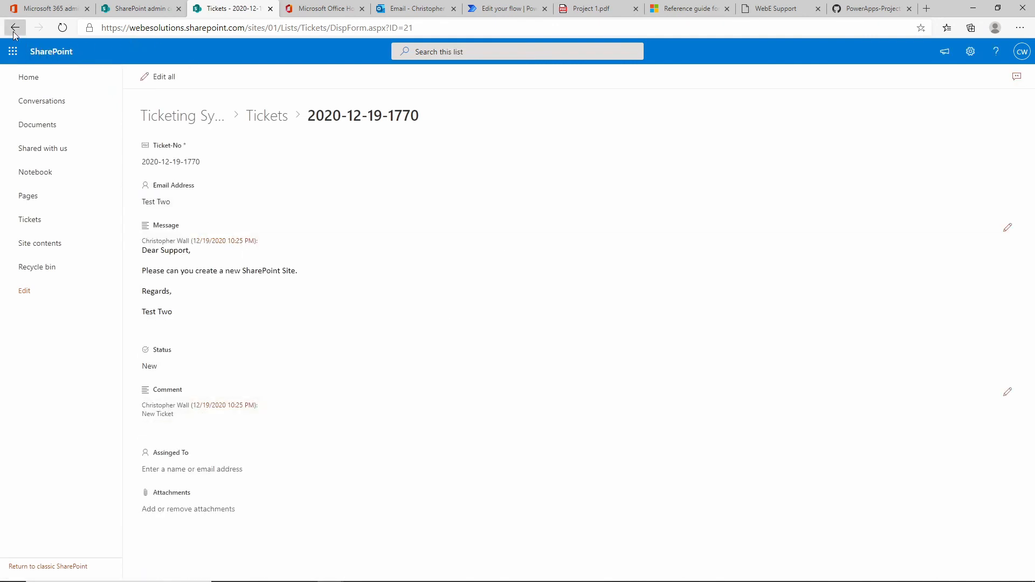